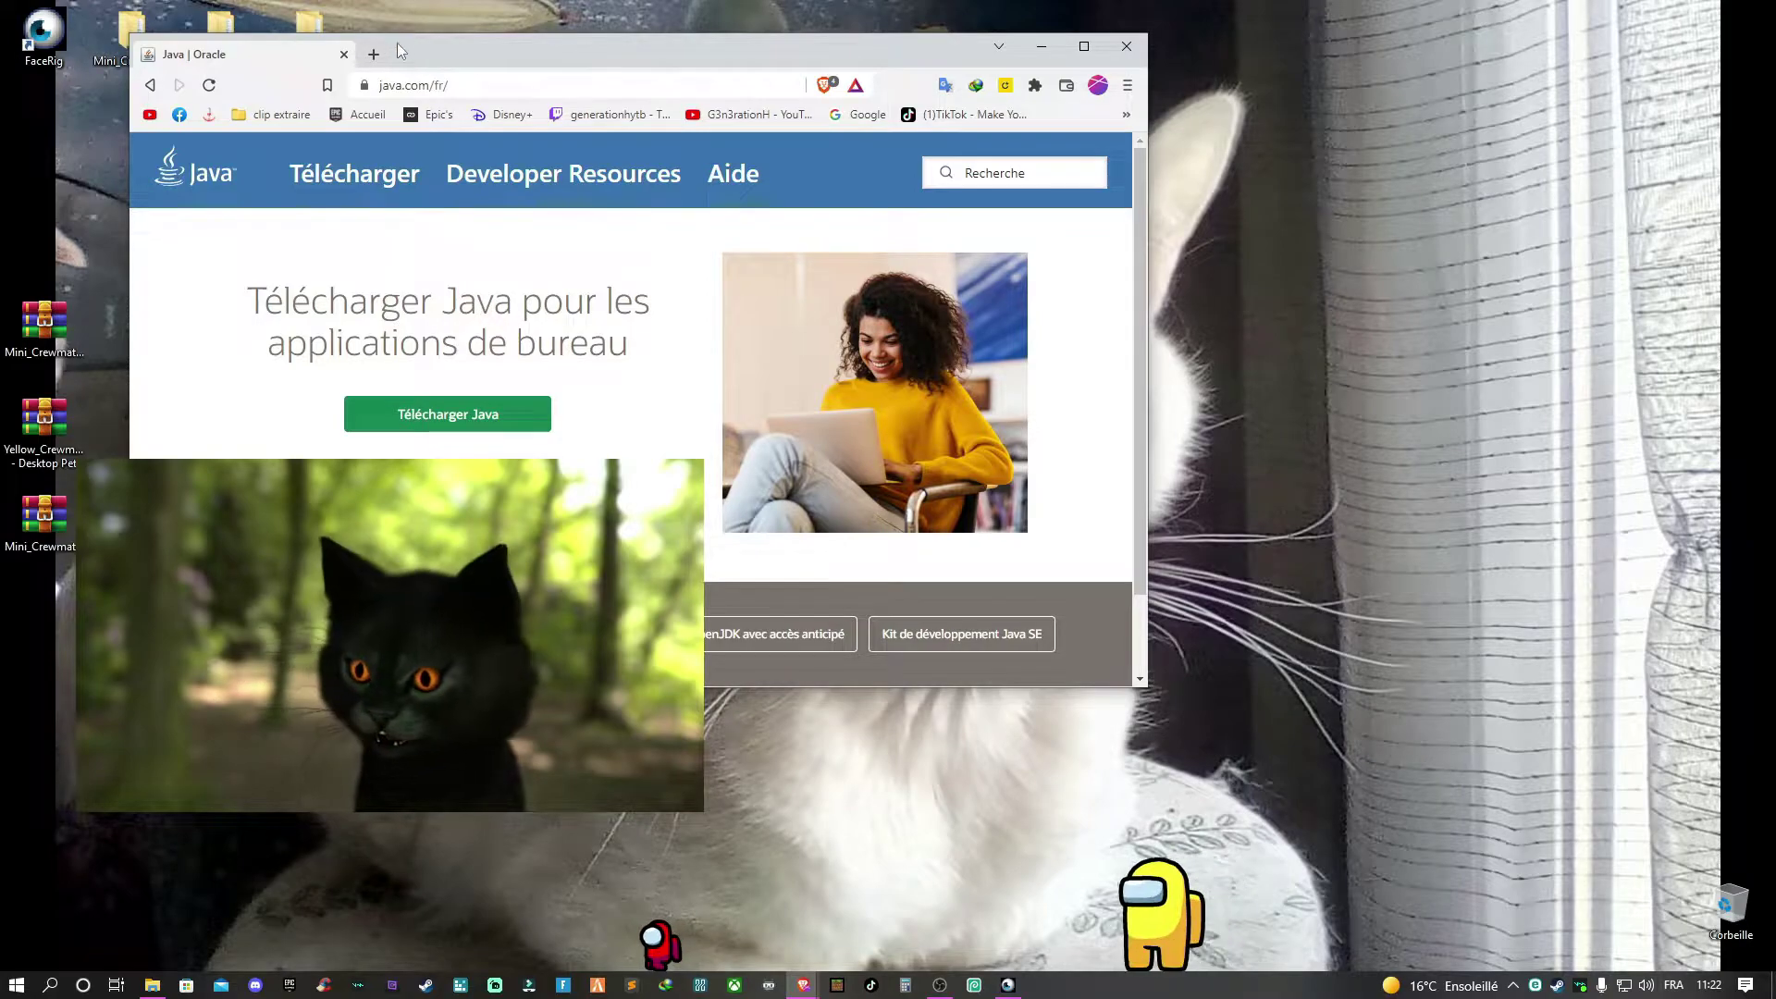
Search the web for winrar in a new browser tab and open the official win-rar.com result
{"action": "left_click", "coordinate": [374, 52]}
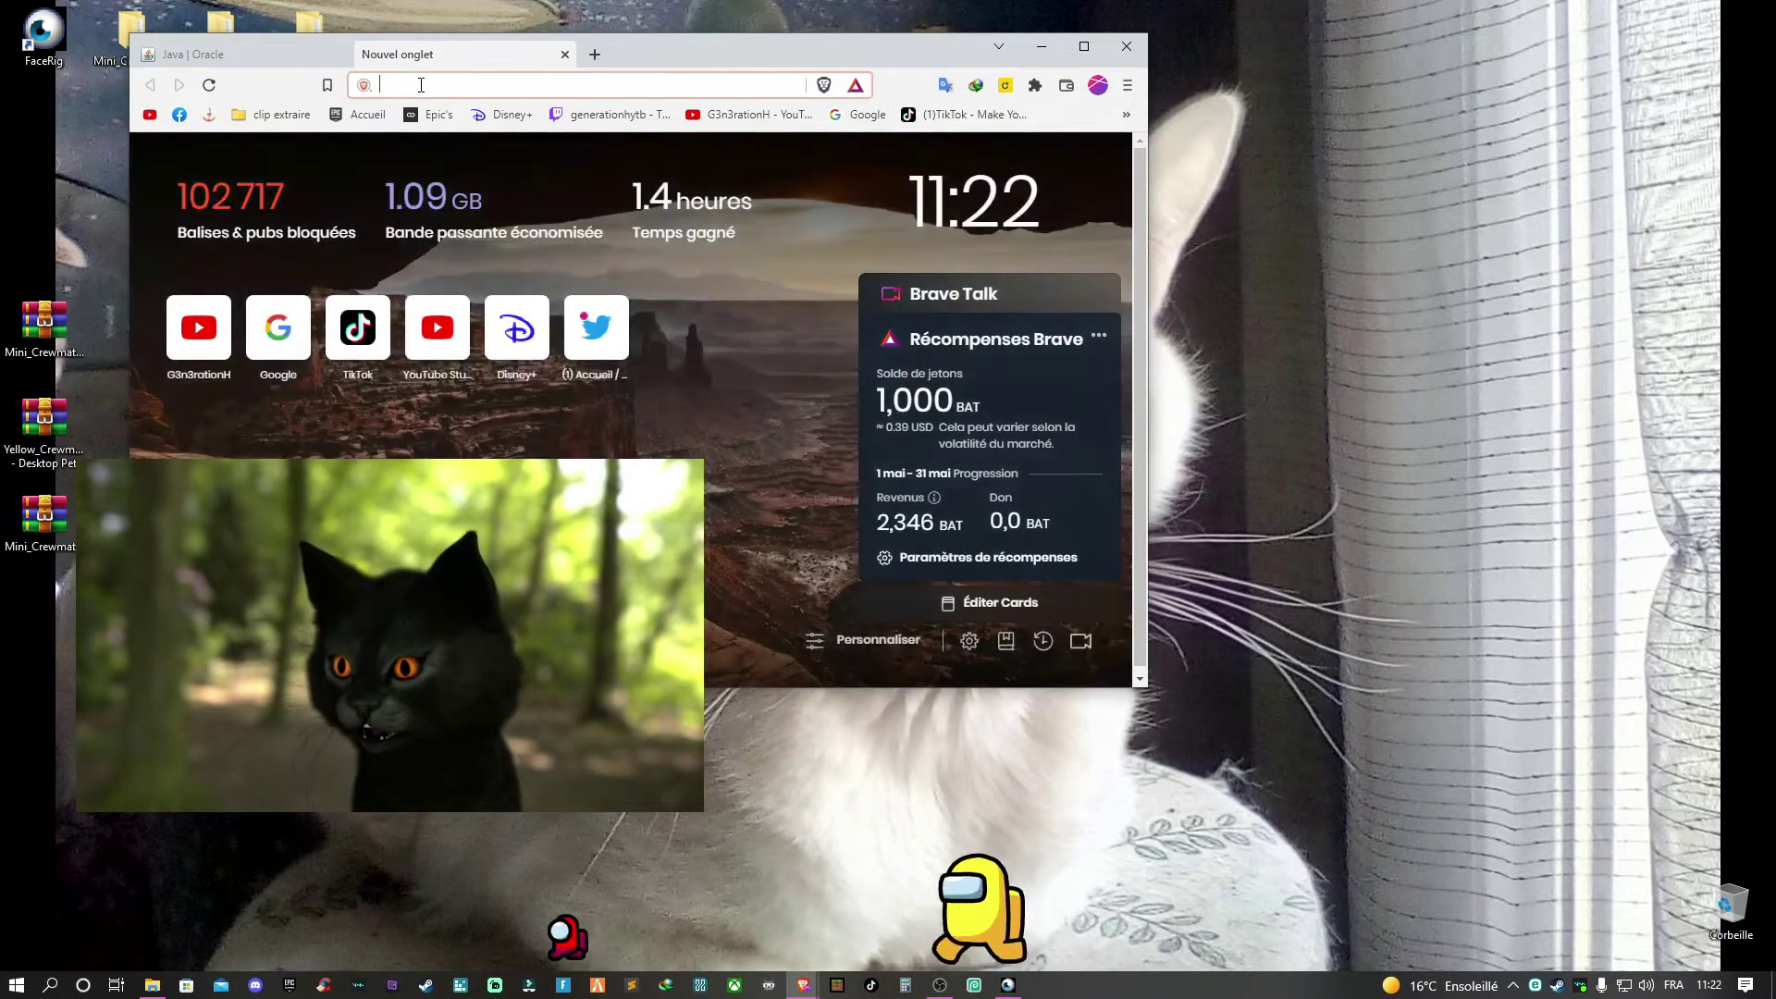
{"action": "type", "text": "winrar"}
{"action": "key", "text": "Return"}
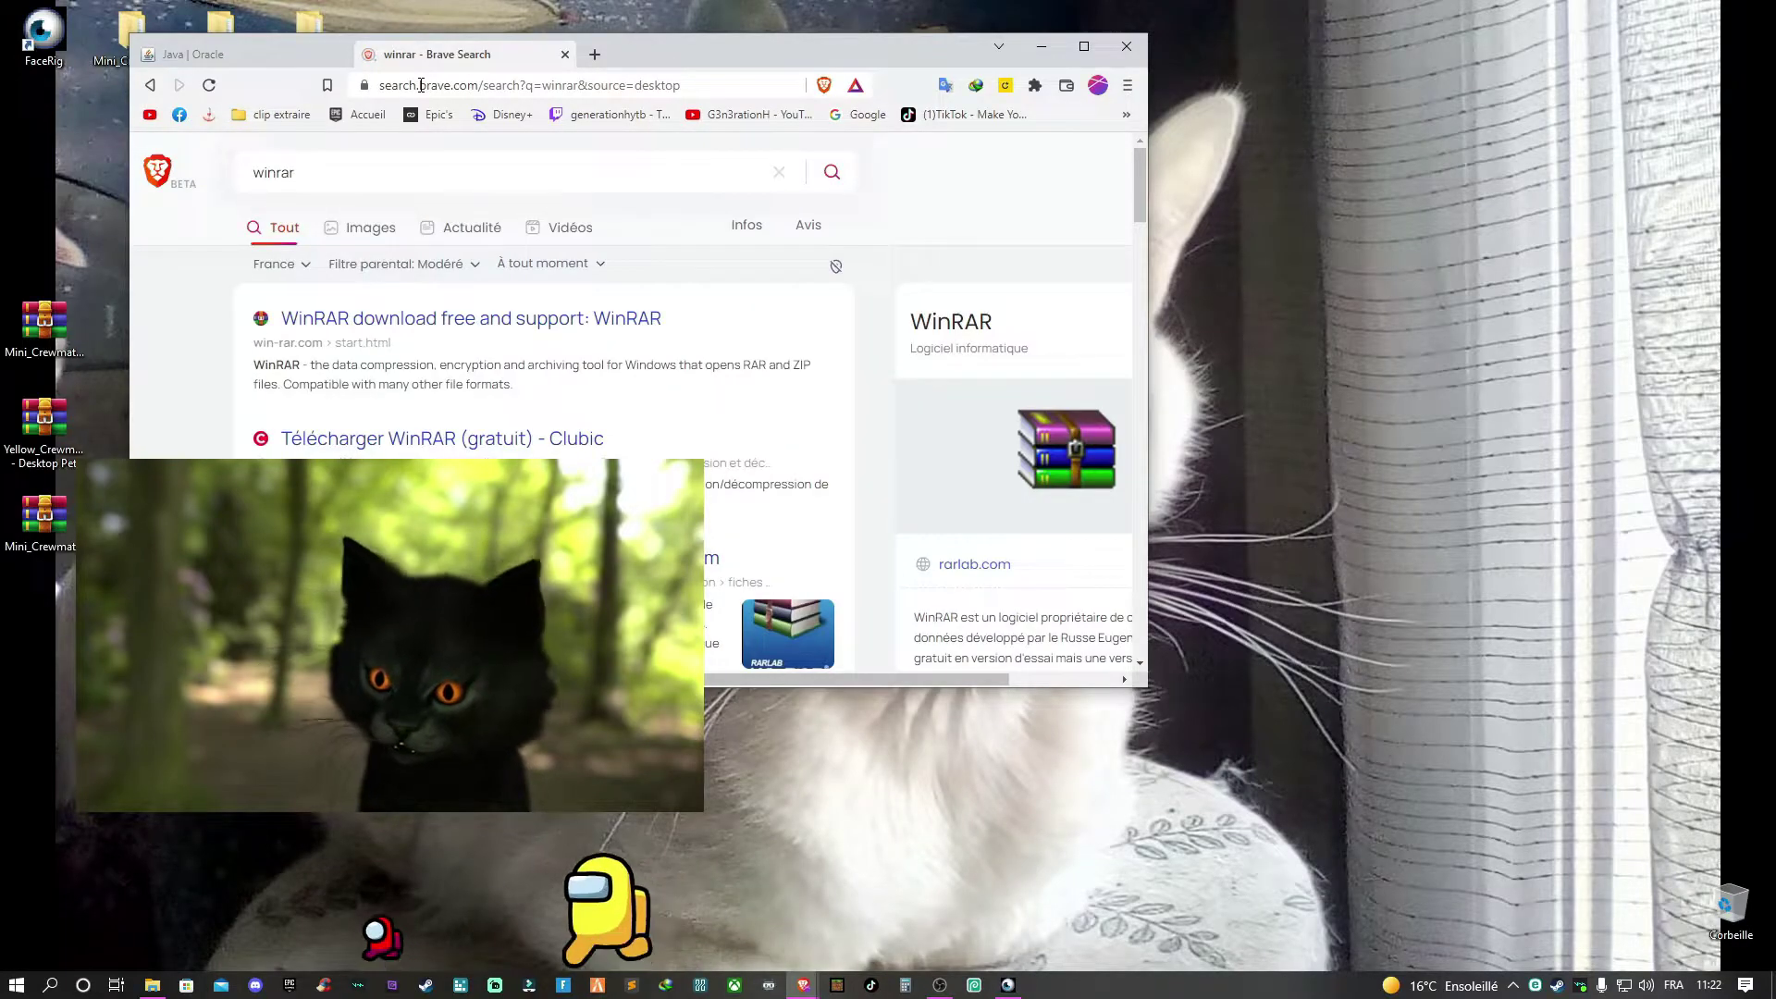
{"action": "left_click", "coordinate": [561, 322]}
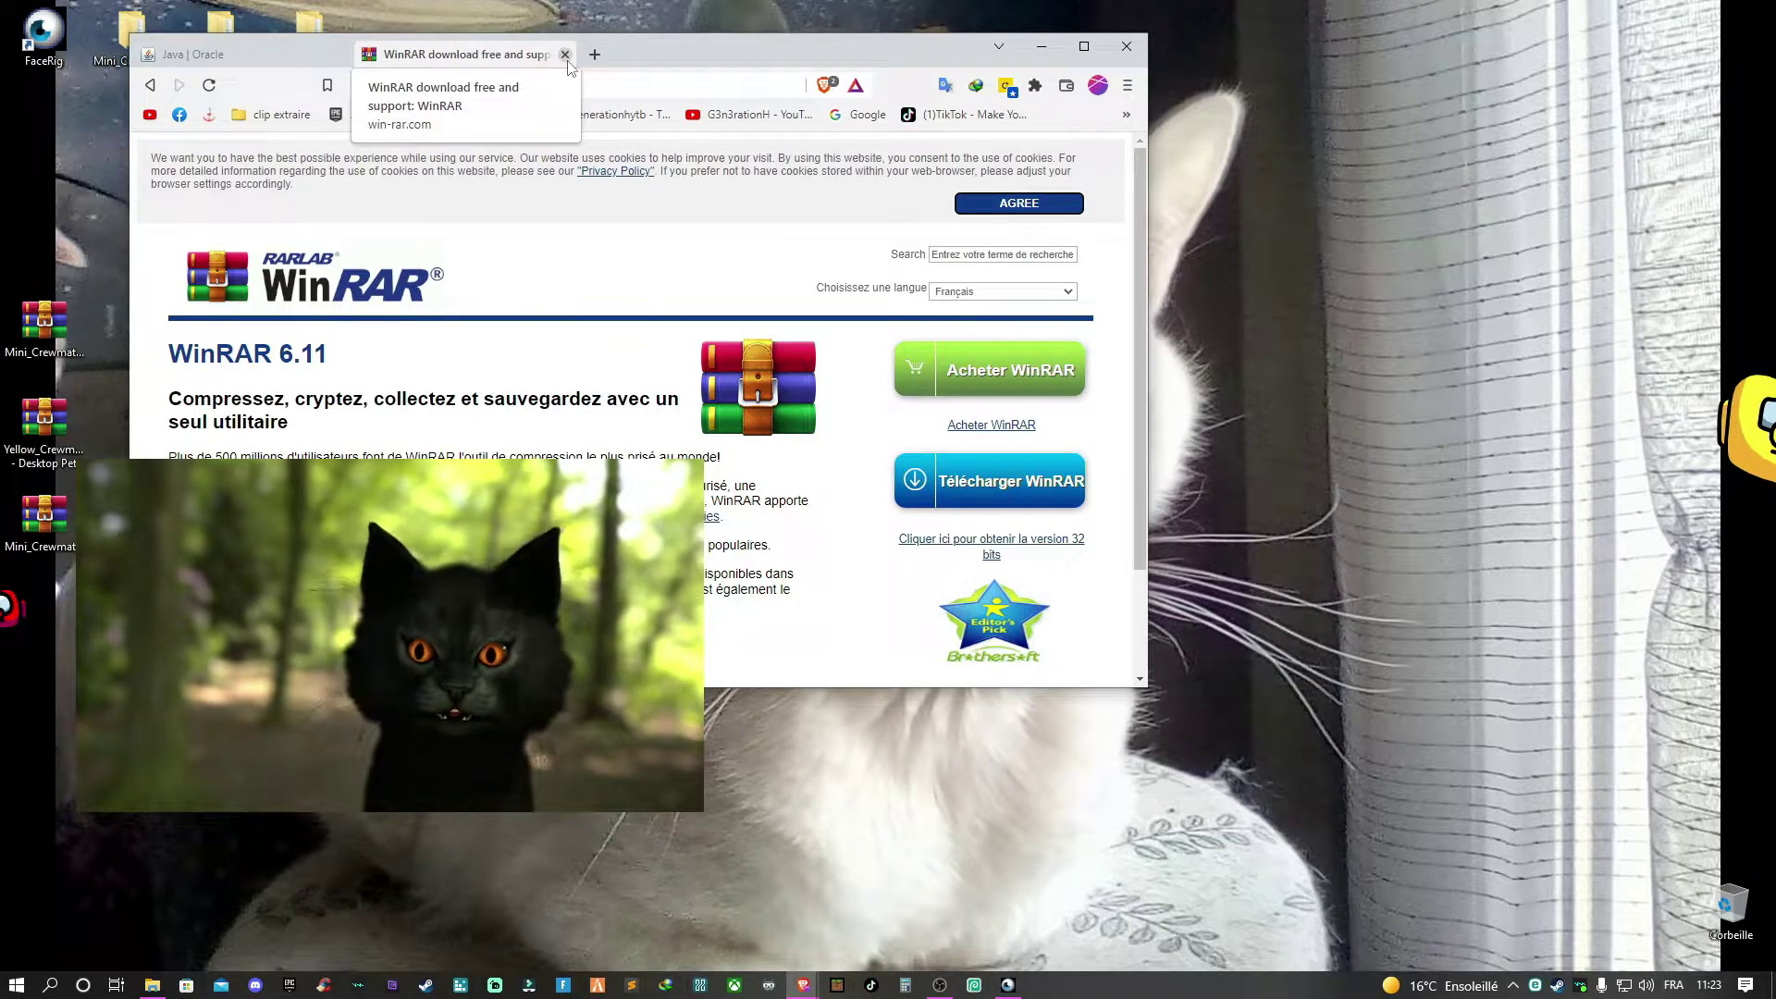
Download the 64-bit Java installer for Windows from the java.com page and dismiss the finished download's dialog
{"action": "left_click", "coordinate": [195, 55]}
{"action": "left_click", "coordinate": [508, 425]}
{"action": "scroll", "coordinate": [633, 452], "scroll_direction": "down", "scroll_amount": 1}
{"action": "scroll", "coordinate": [633, 452], "scroll_direction": "down", "scroll_amount": 5}
{"action": "left_click", "coordinate": [742, 259]}
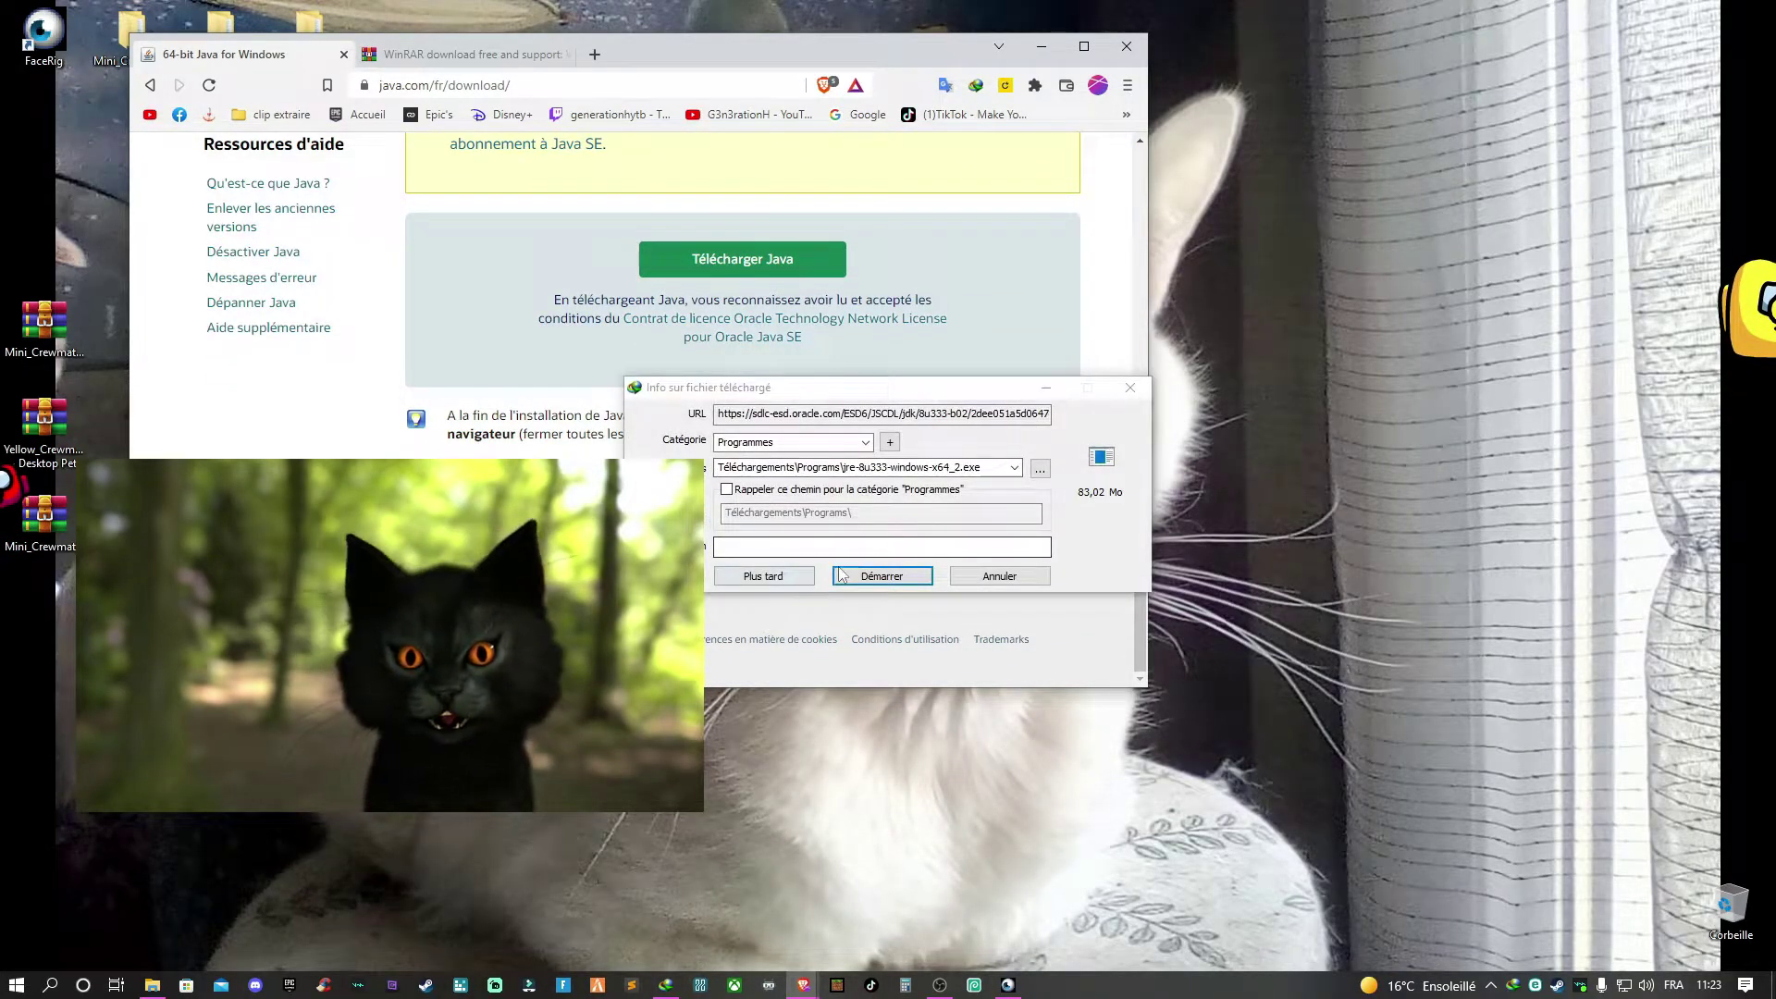
{"action": "left_click", "coordinate": [880, 797]}
{"action": "left_click", "coordinate": [1046, 553]}
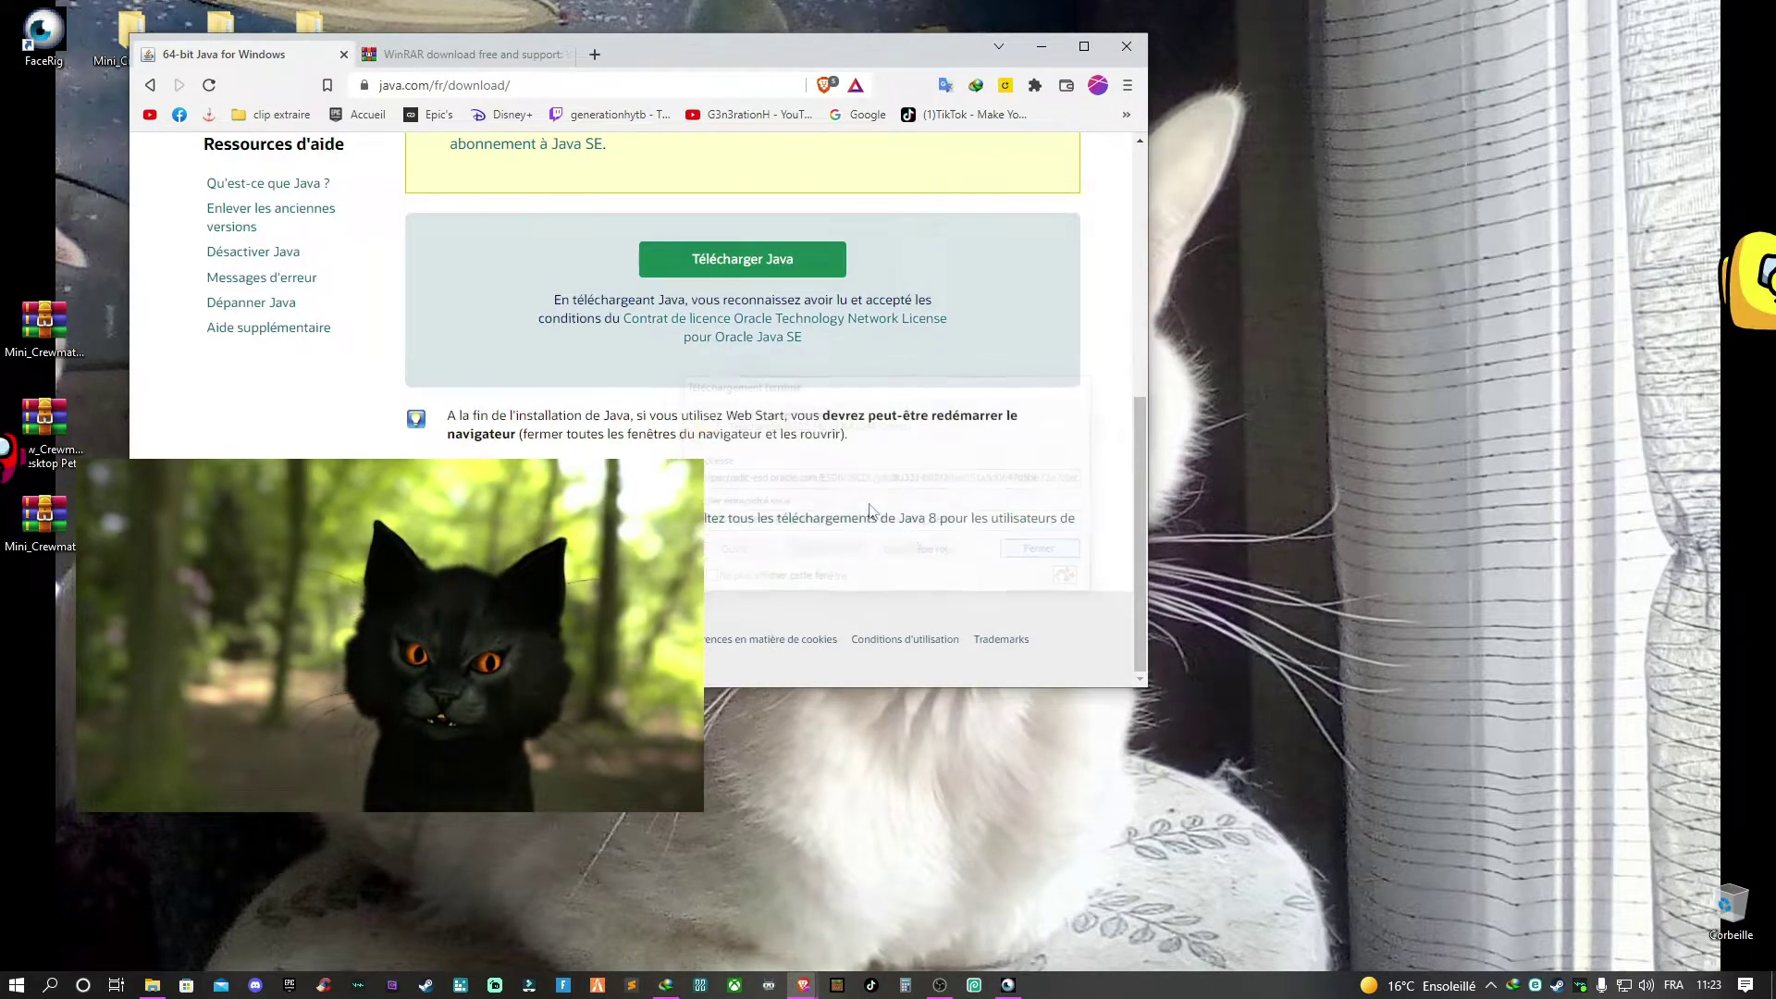
Download the WinRAR 6.11 installer from win-rar.com, dismiss the finished download's dialog and minimize the browser
{"action": "left_click", "coordinate": [510, 54]}
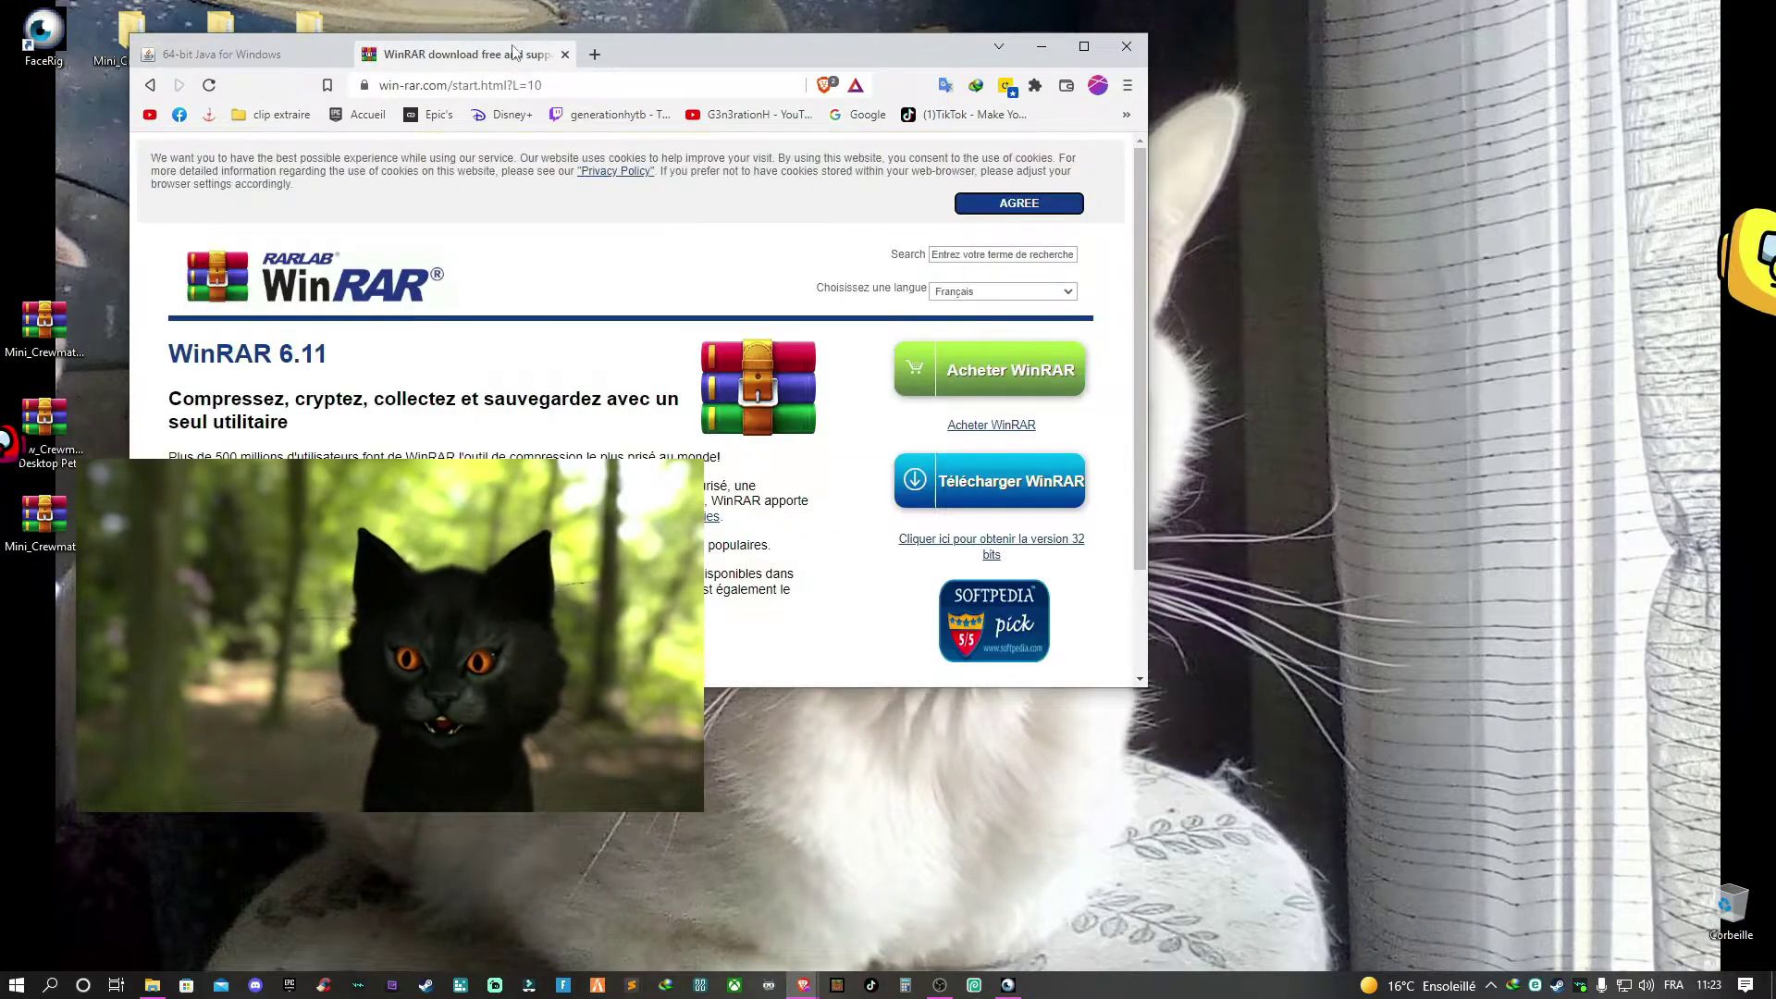
{"action": "left_click", "coordinate": [986, 481]}
{"action": "scroll", "coordinate": [639, 407], "scroll_direction": "down", "scroll_amount": 3}
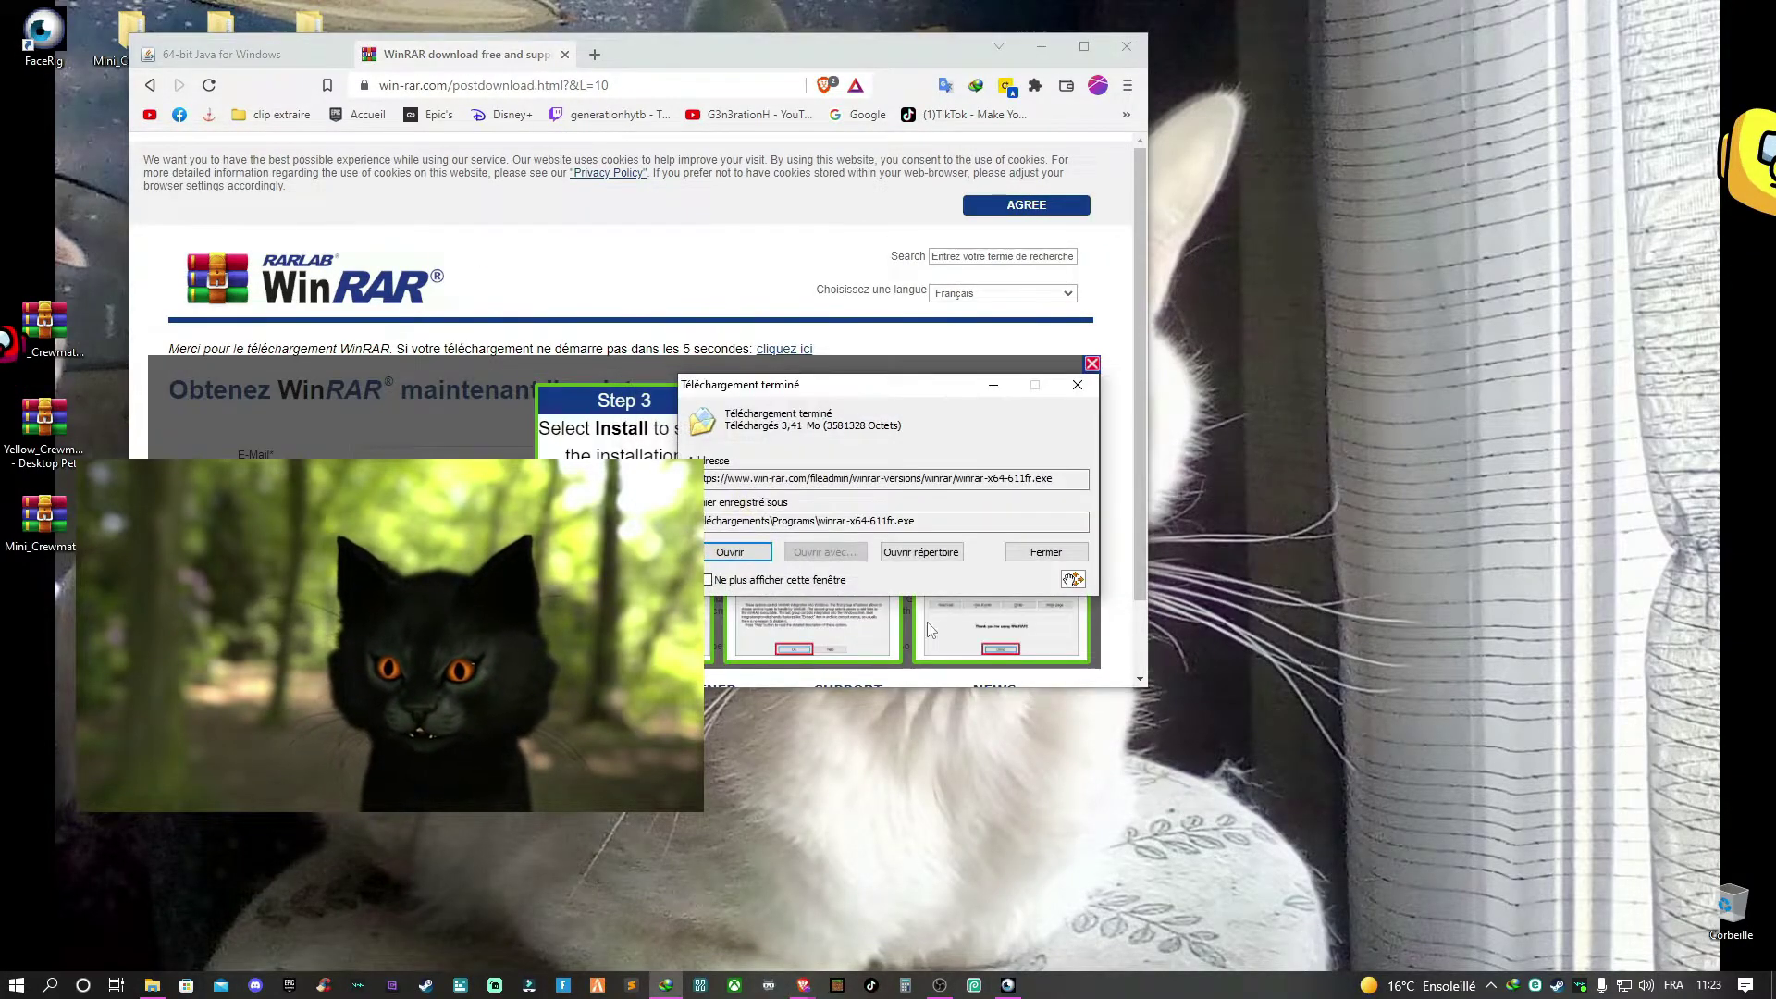
{"action": "left_click", "coordinate": [1025, 555]}
{"action": "left_click", "coordinate": [1018, 556]}
{"action": "left_click", "coordinate": [1056, 47]}
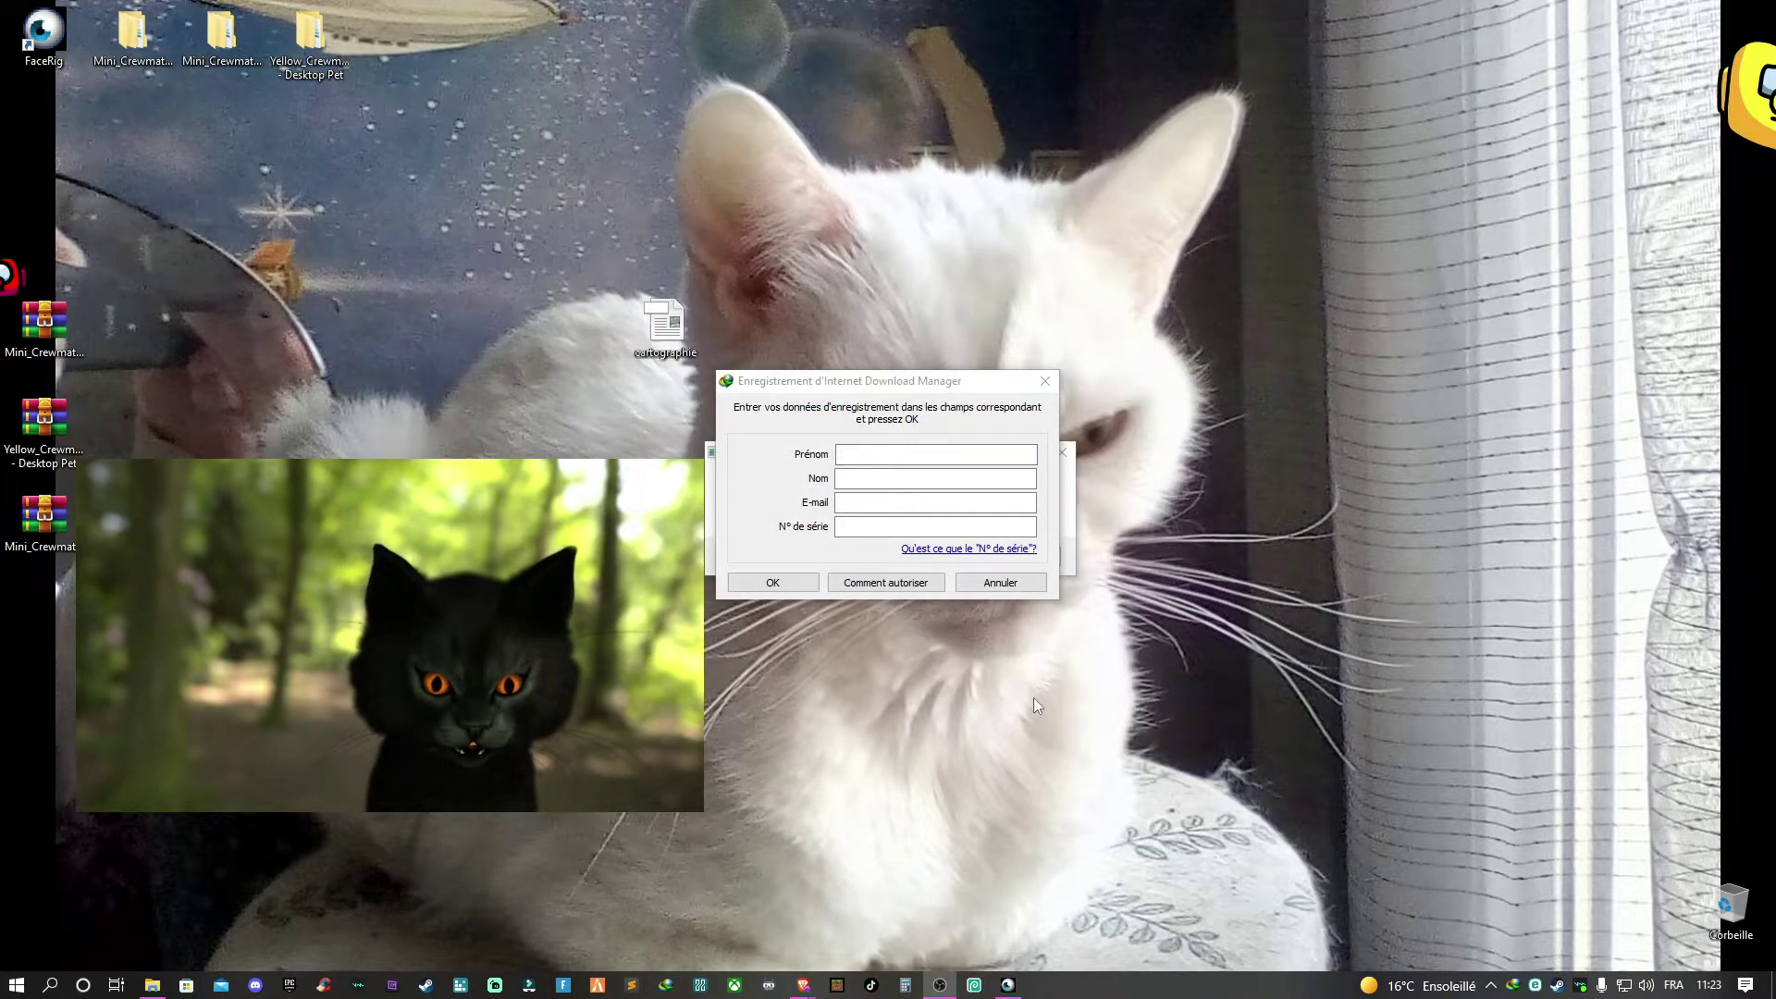
Cancel the Internet Download Manager registration, open its download list and move the window toward the middle of the desktop
{"action": "left_click", "coordinate": [1034, 581]}
{"action": "left_click", "coordinate": [1022, 556]}
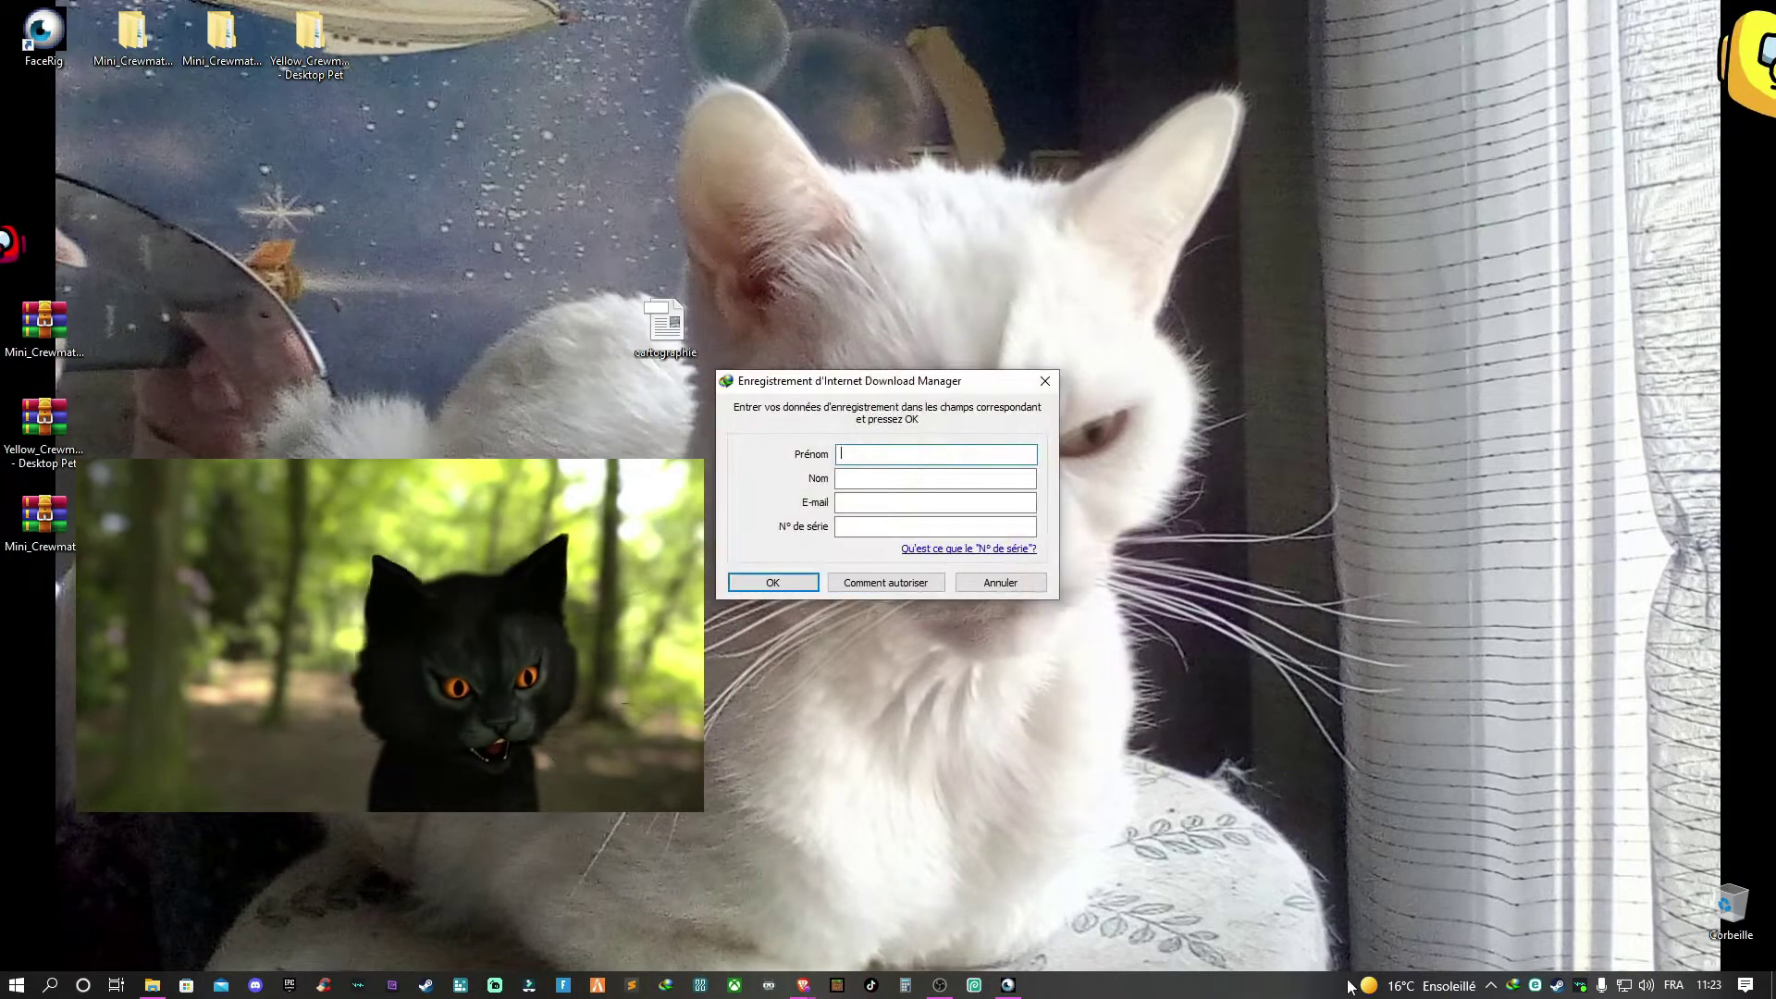
{"action": "left_click", "coordinate": [1001, 582]}
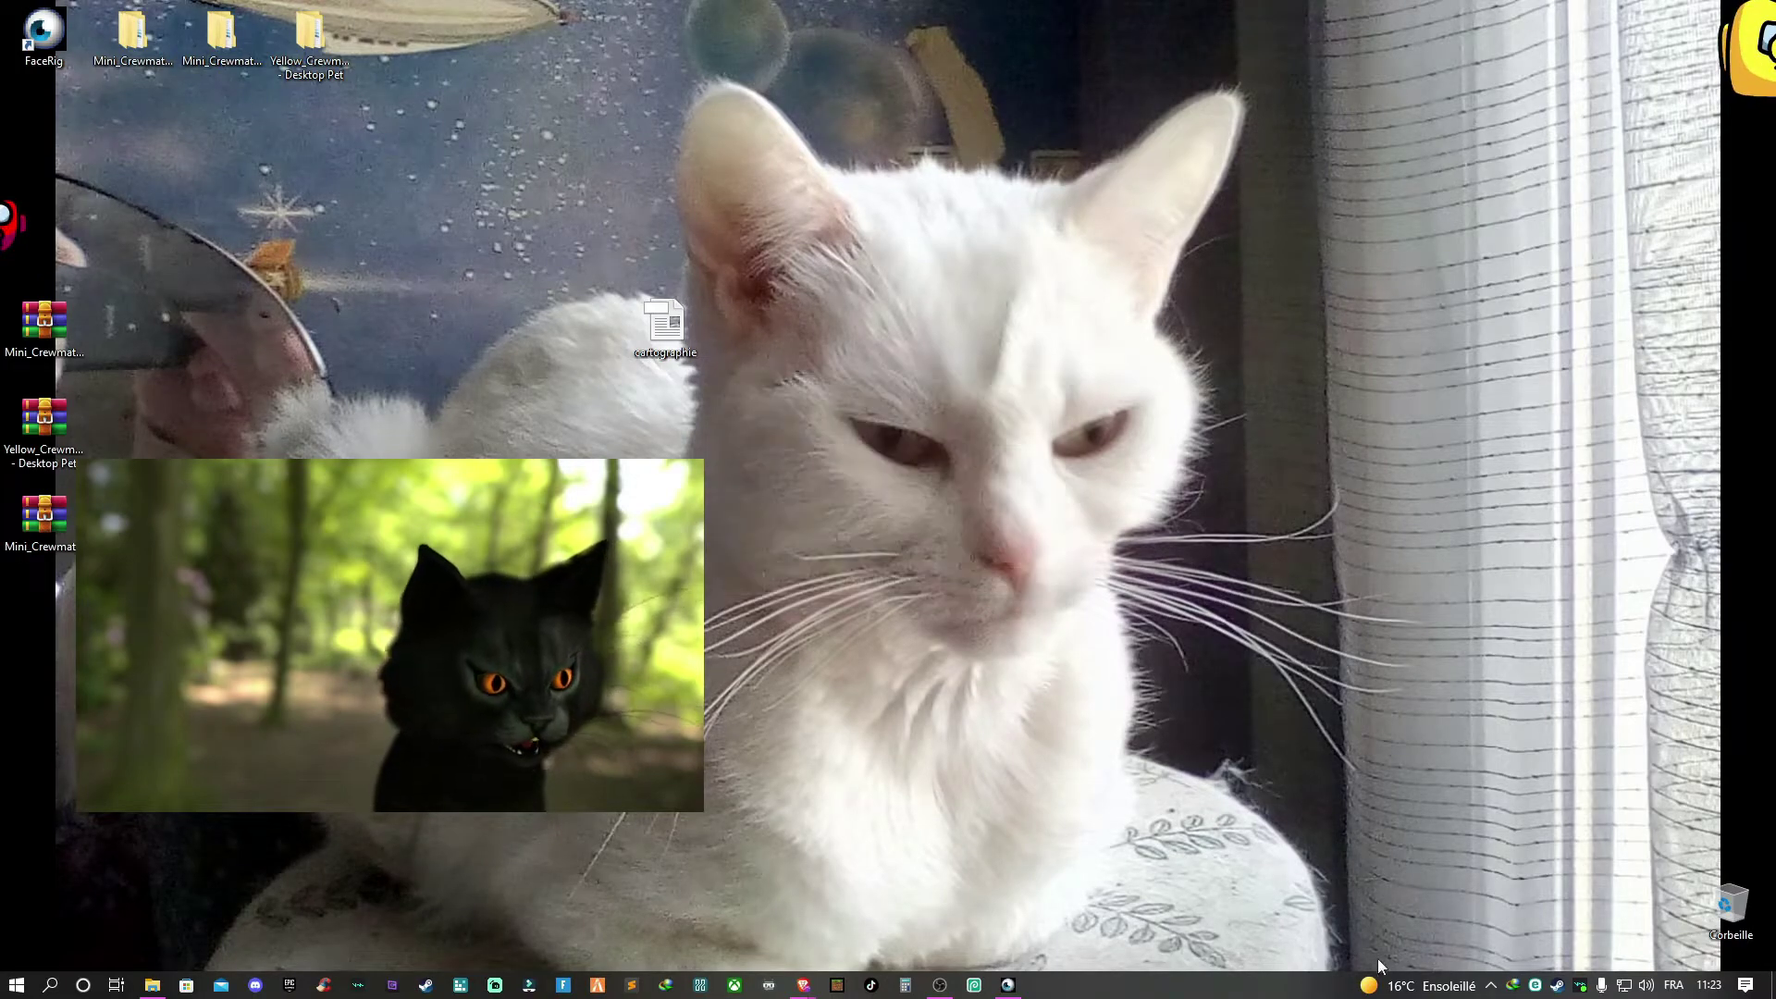
{"action": "double_click", "coordinate": [1521, 991]}
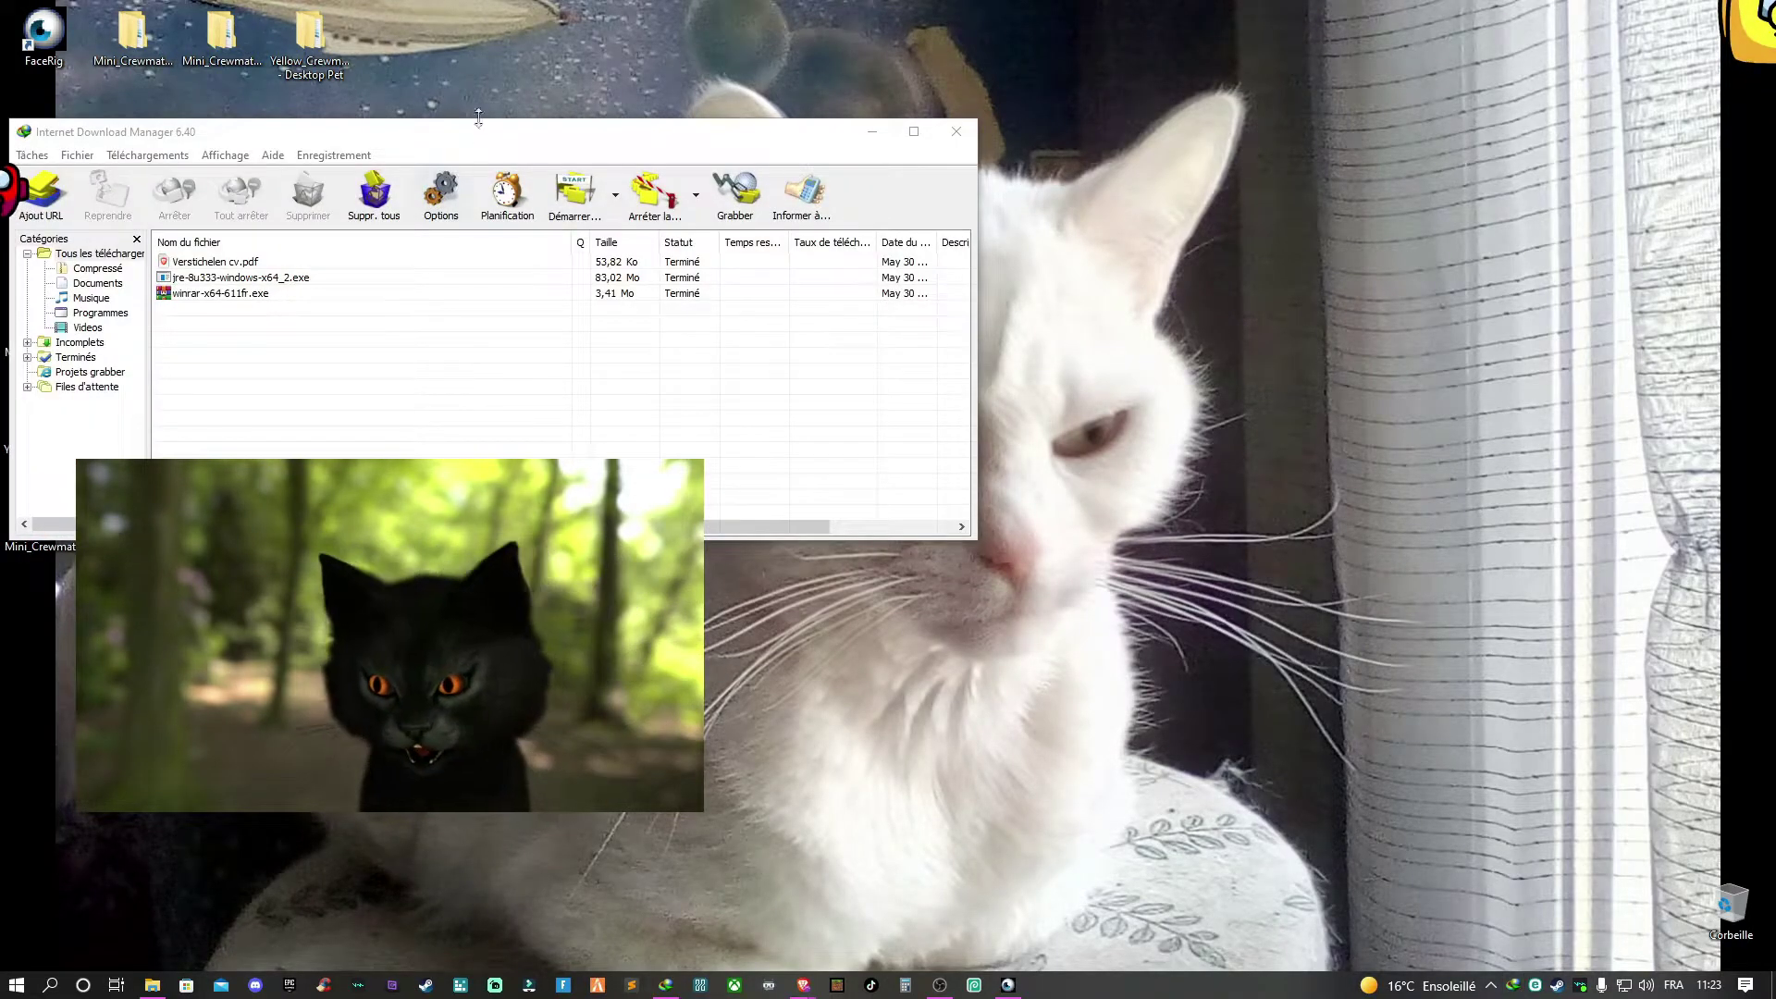
{"action": "left_click_drag", "start_coordinate": [507, 130], "coordinate": [668, 222]}
Try to install Java from the downloaded jre-8u333-windows-x64_2.exe, and abandon the installation at the destination folder page
{"action": "double_click", "coordinate": [416, 371]}
{"action": "left_click", "coordinate": [724, 602]}
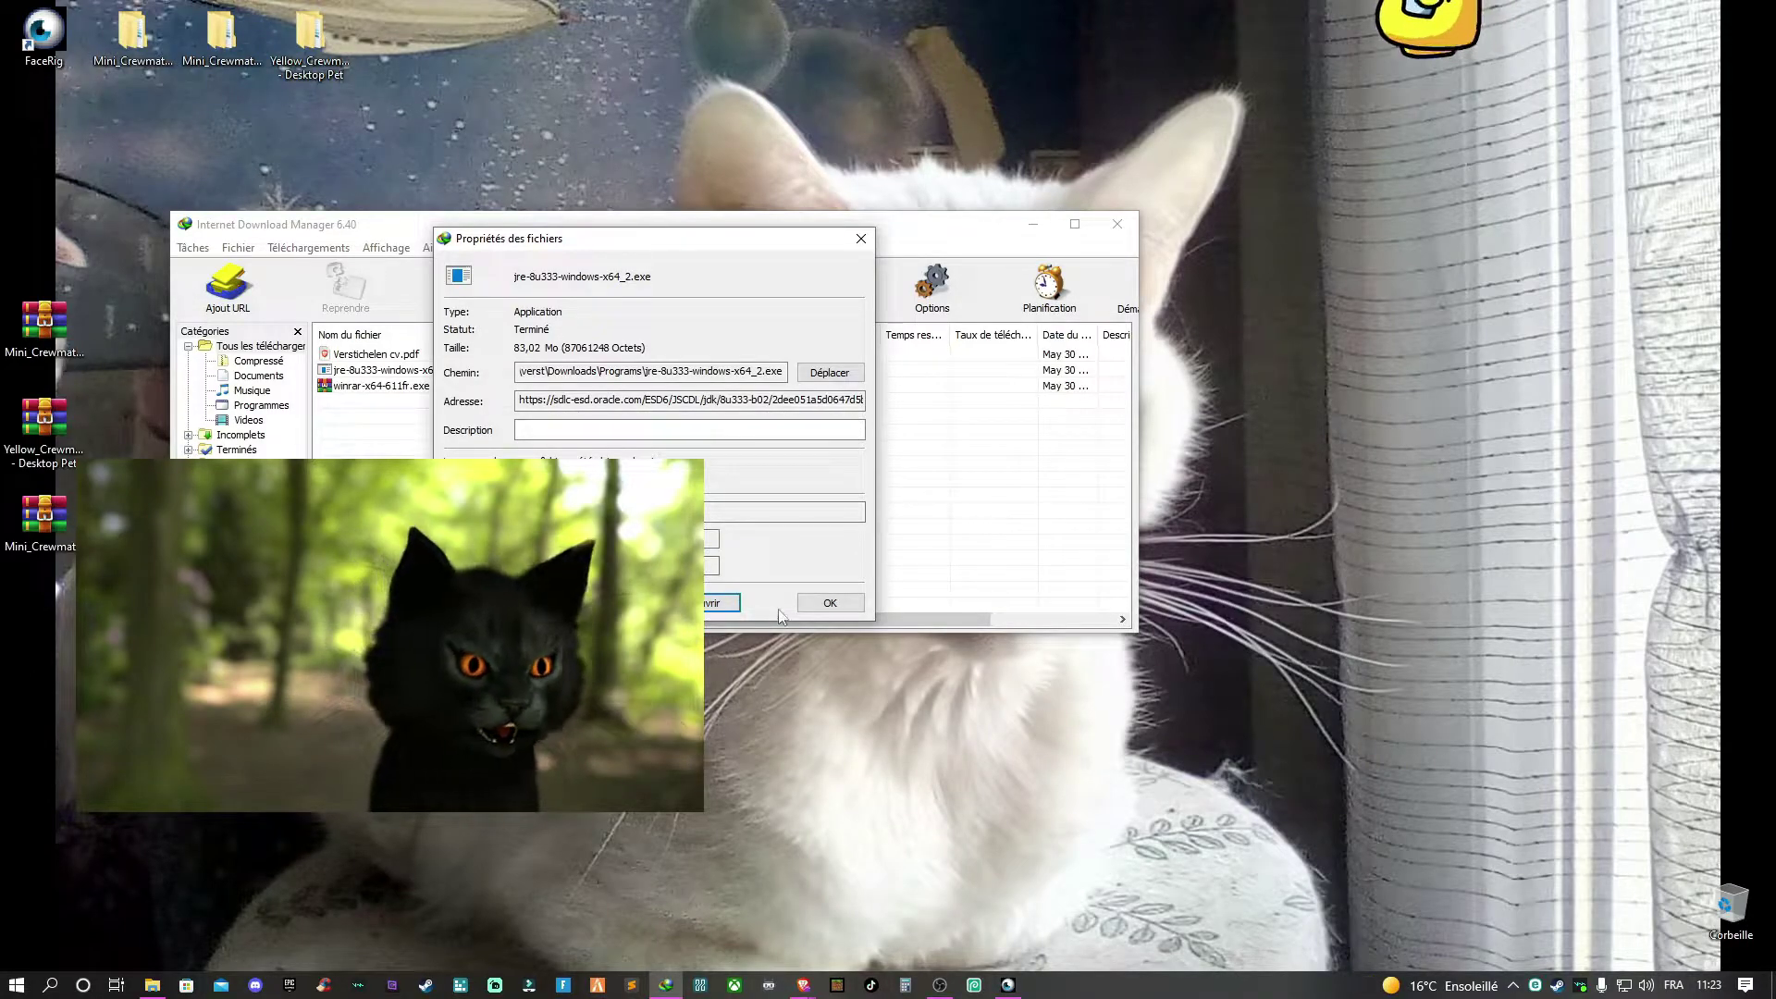
{"action": "left_click", "coordinate": [828, 601]}
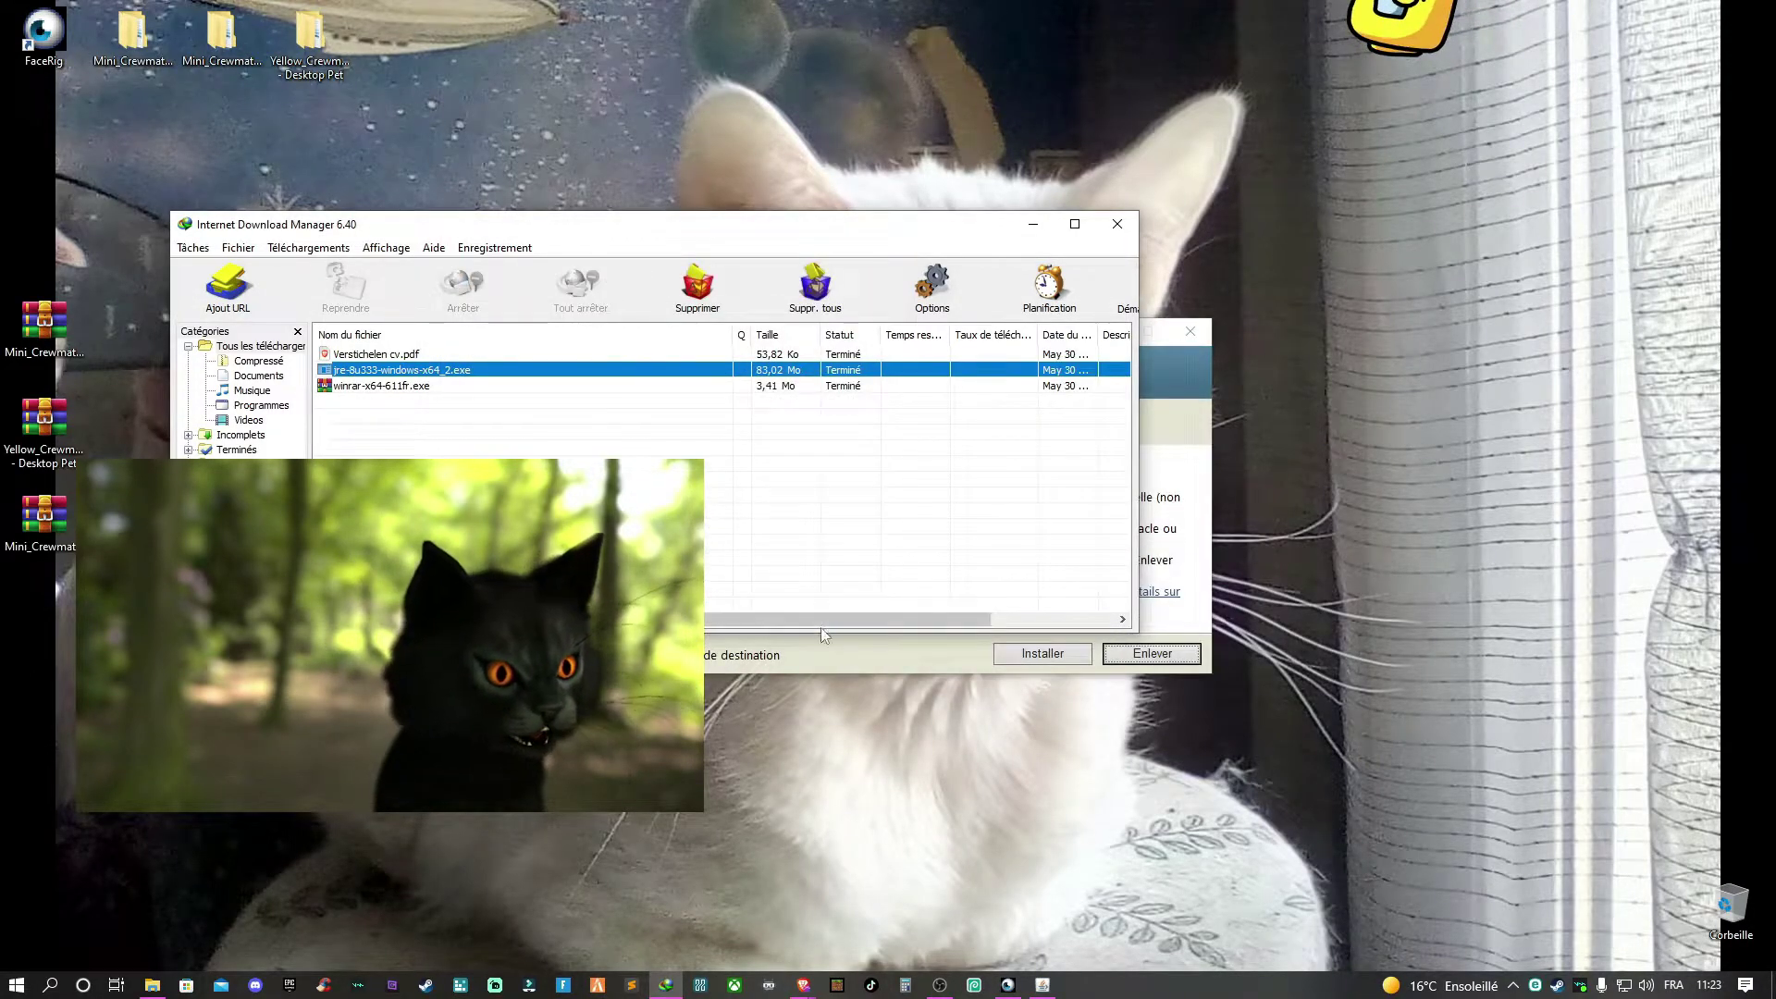
{"action": "left_click", "coordinate": [1065, 658]}
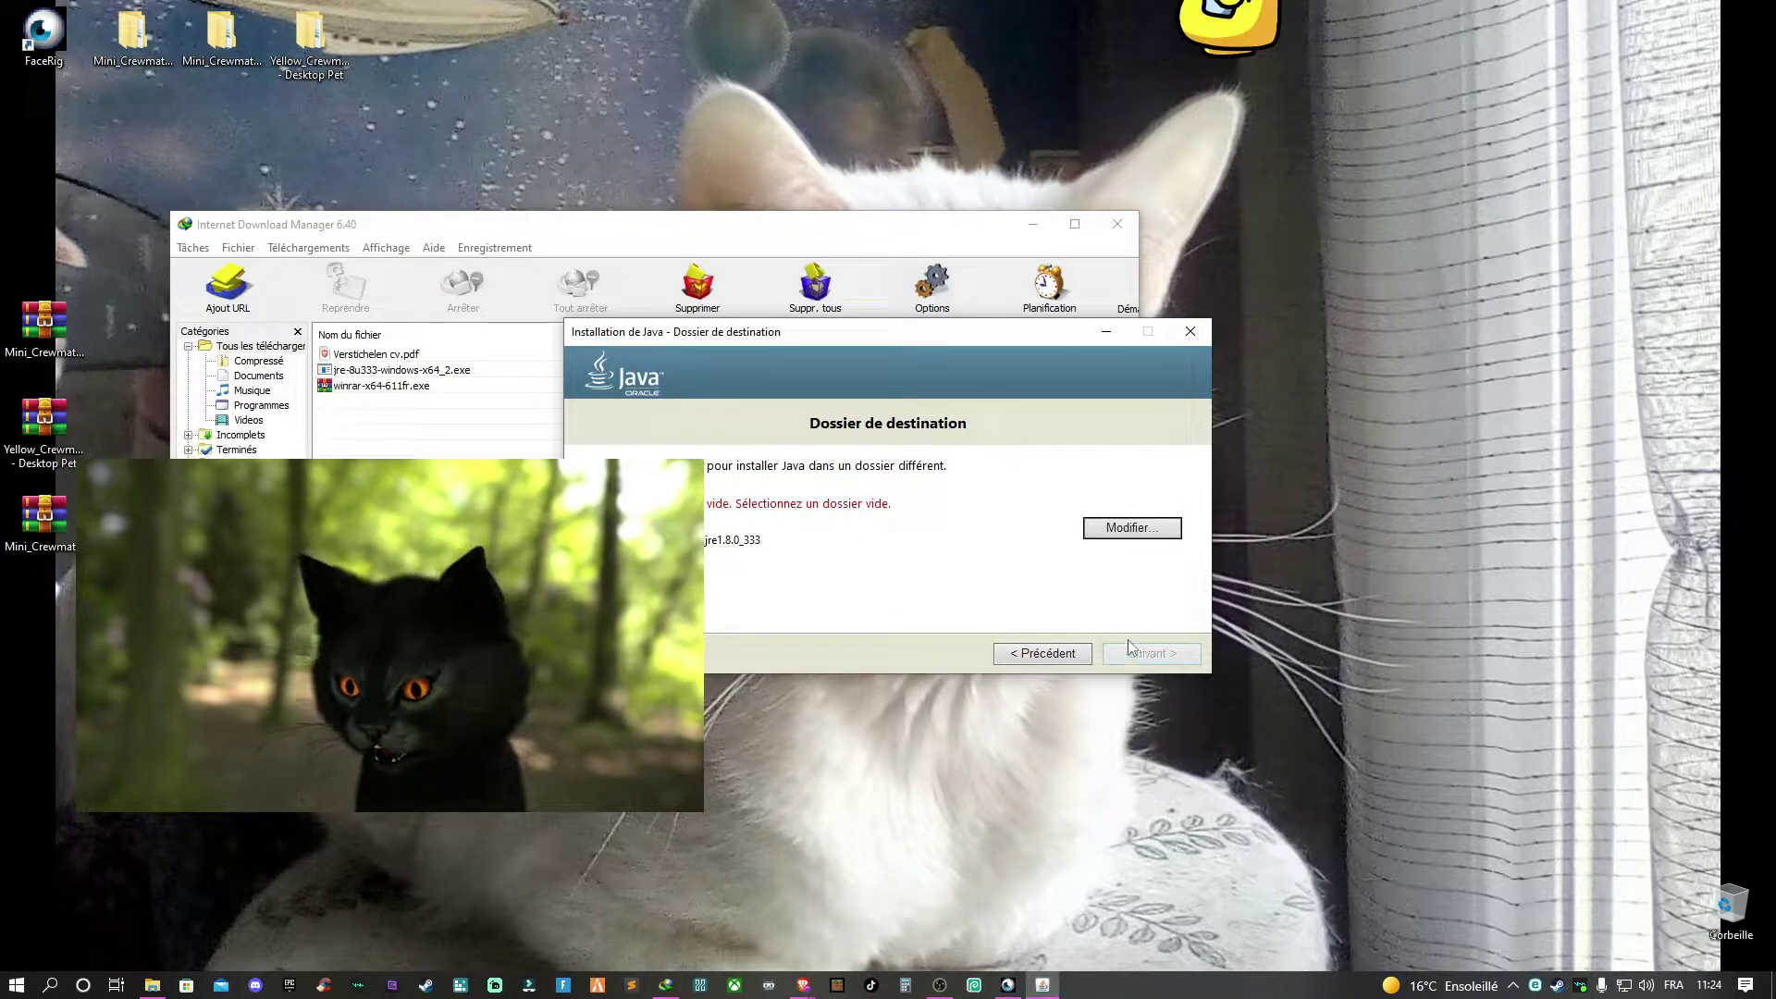
{"action": "left_click", "coordinate": [1188, 333]}
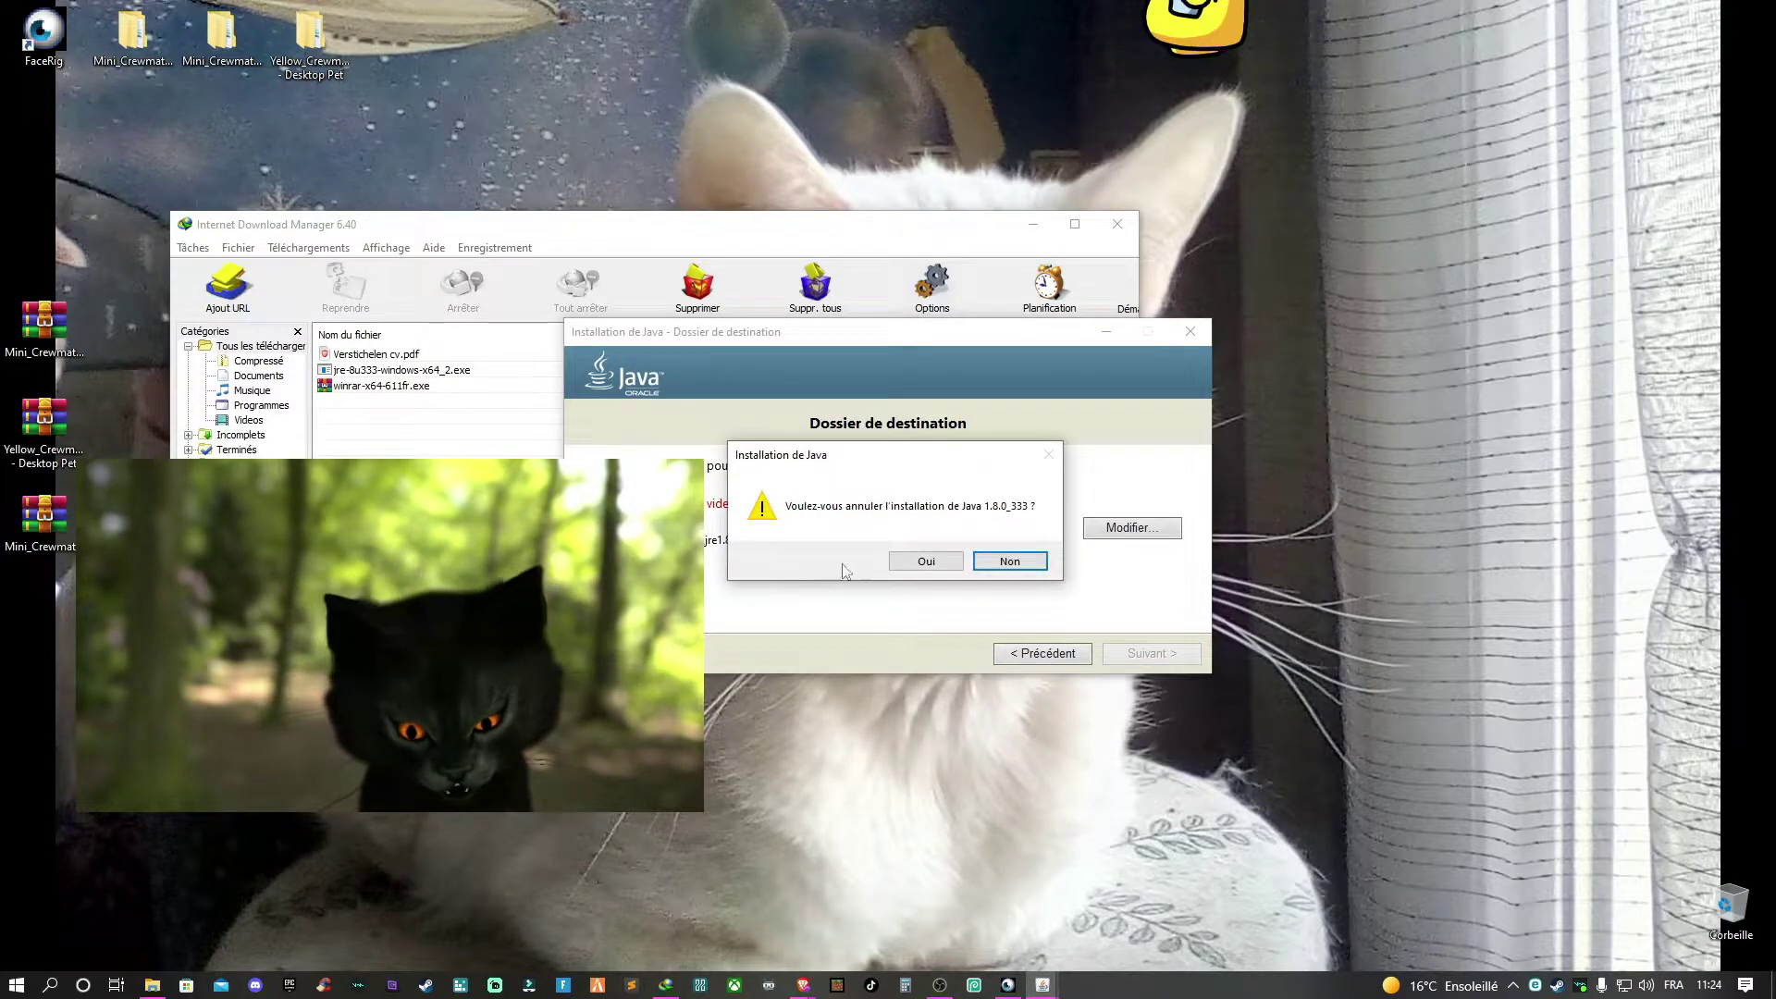
{"action": "left_click", "coordinate": [949, 565]}
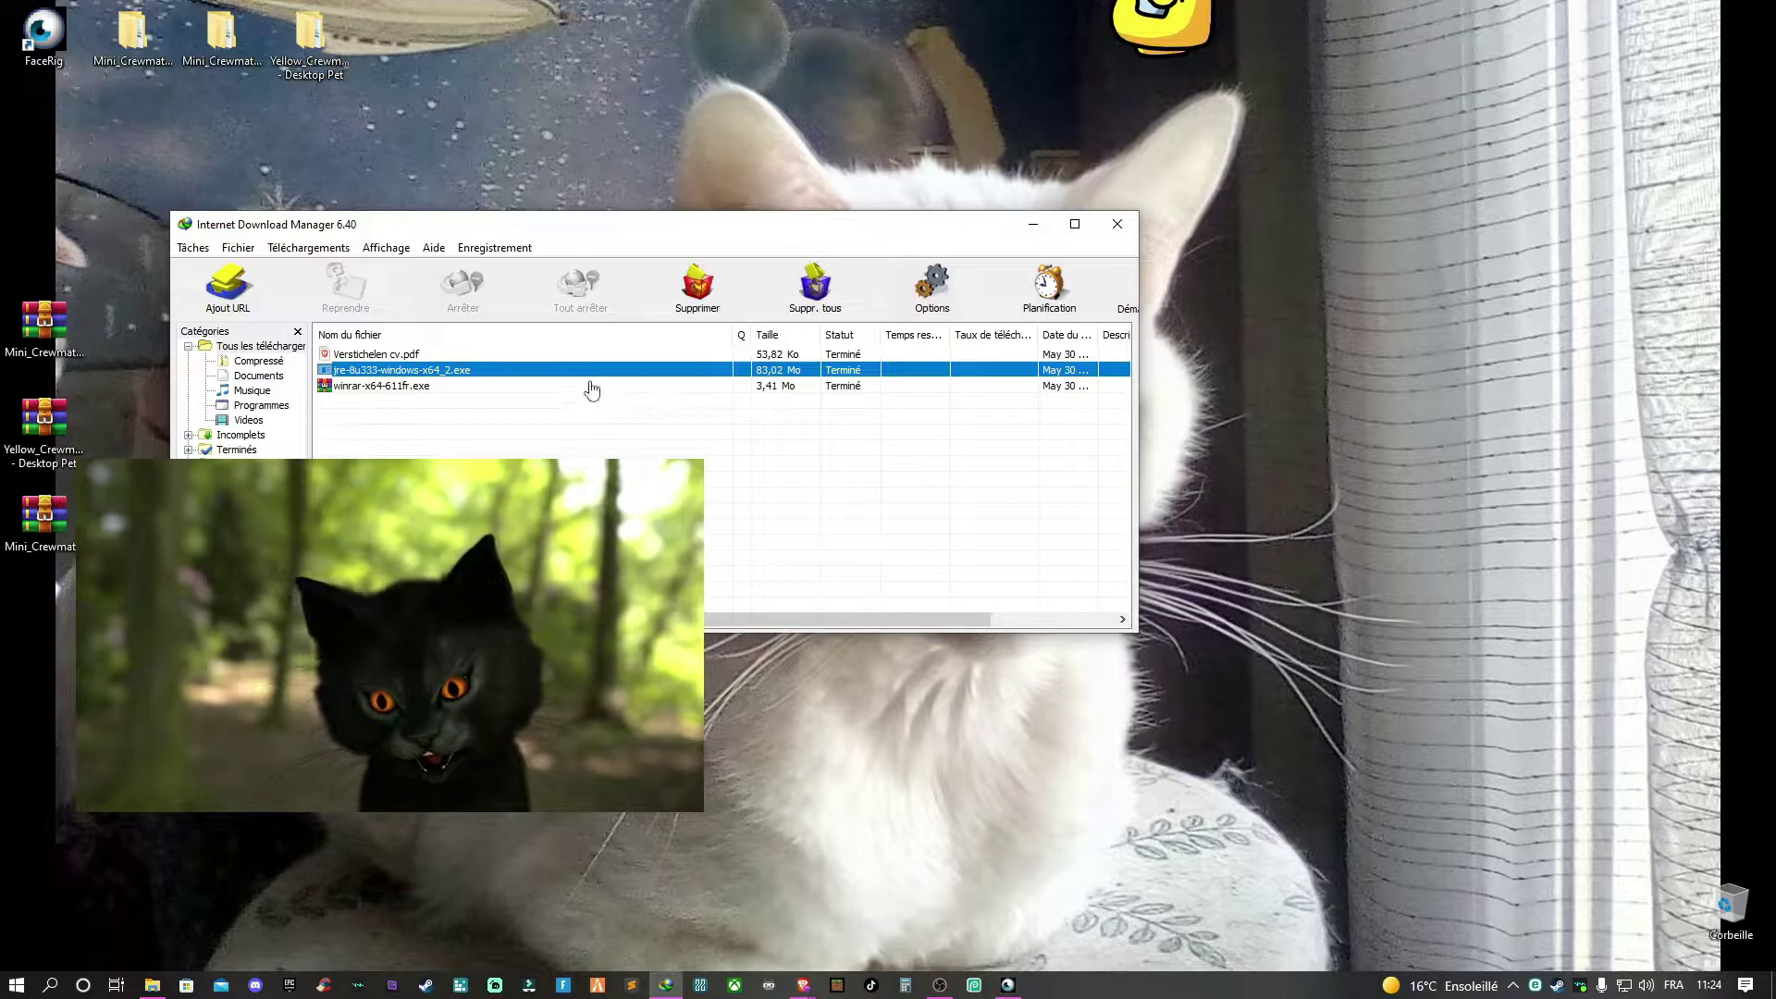
Install WinRAR from the downloaded winrar-x64-611fr.exe into C:\Program Files\WinRAR with the default file associations, and close its shortcuts folder
{"action": "double_click", "coordinate": [592, 386]}
{"action": "left_click", "coordinate": [717, 603]}
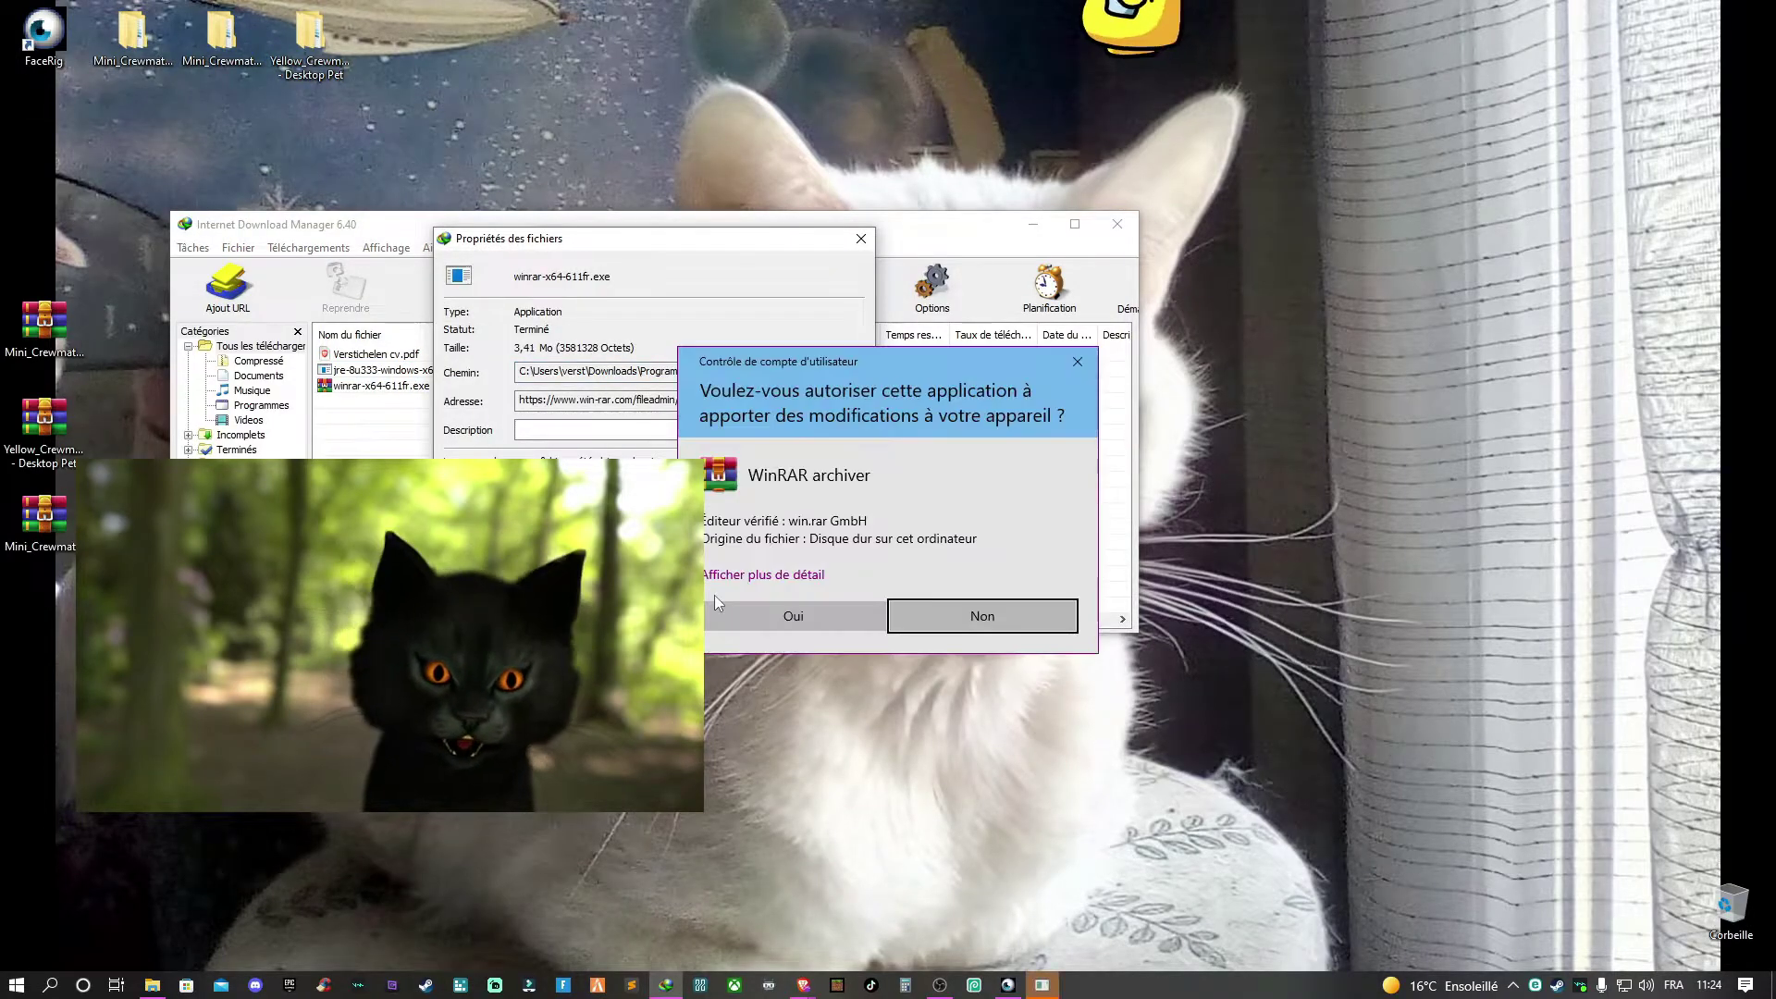
{"action": "left_click", "coordinate": [793, 614]}
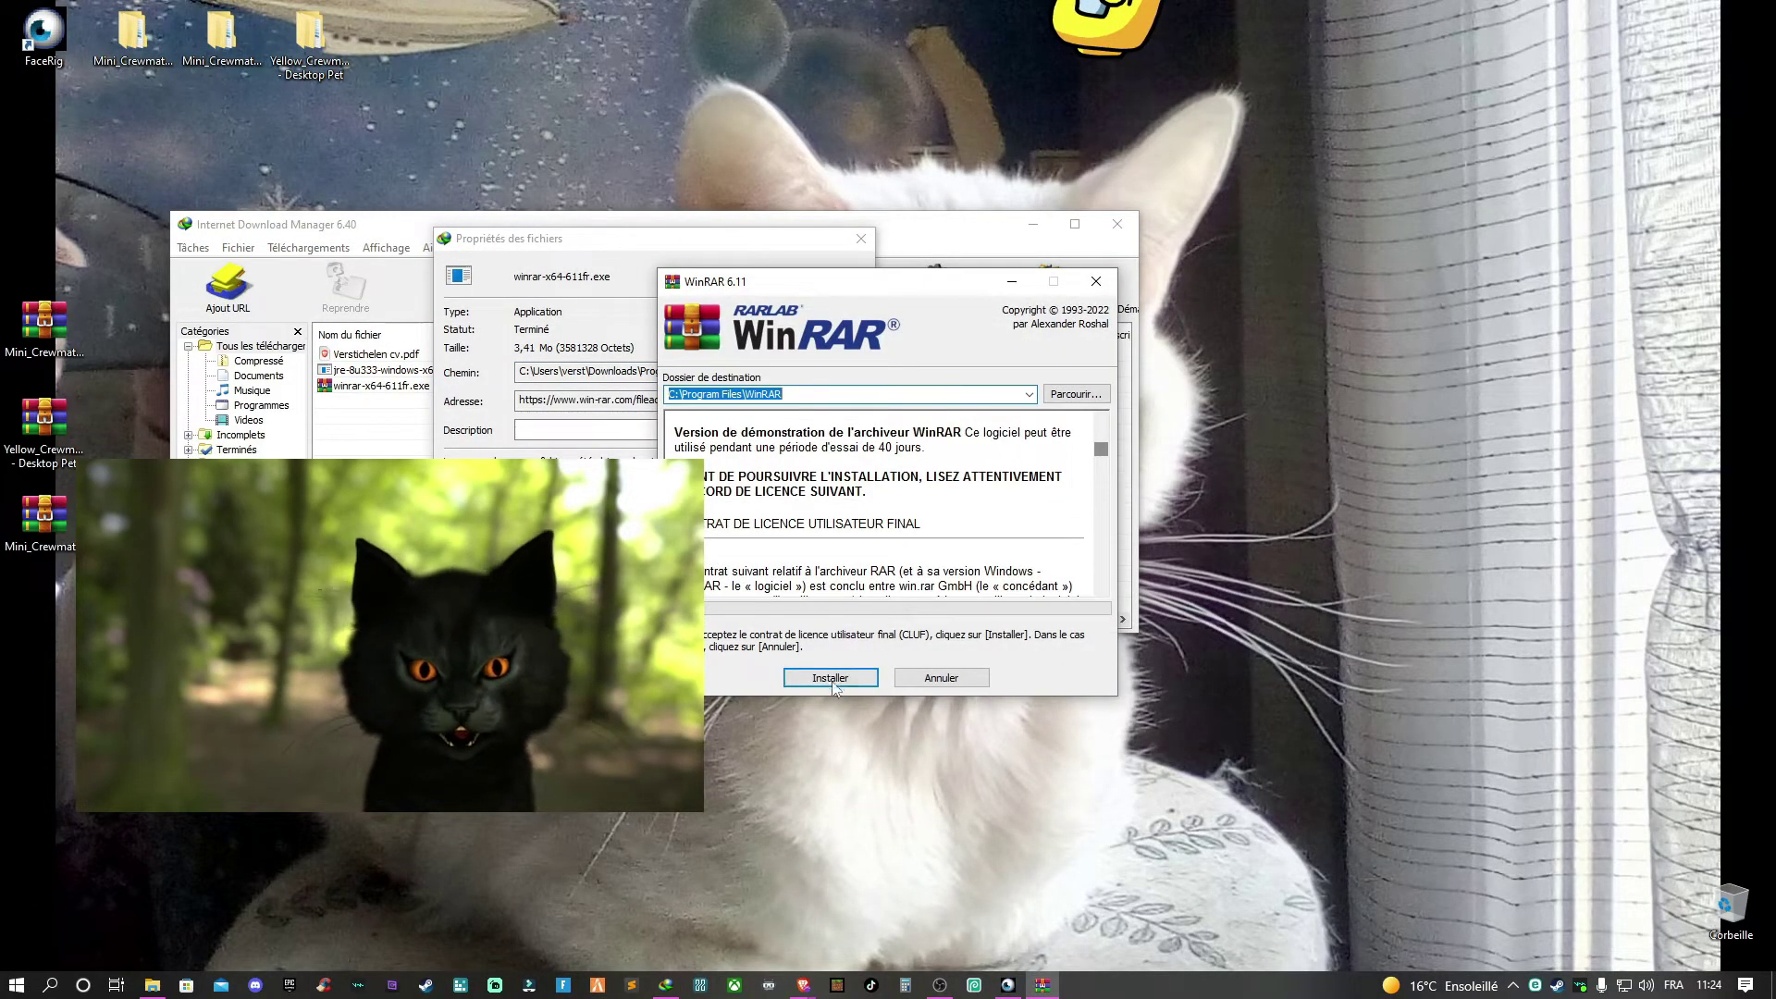
{"action": "left_click", "coordinate": [829, 683]}
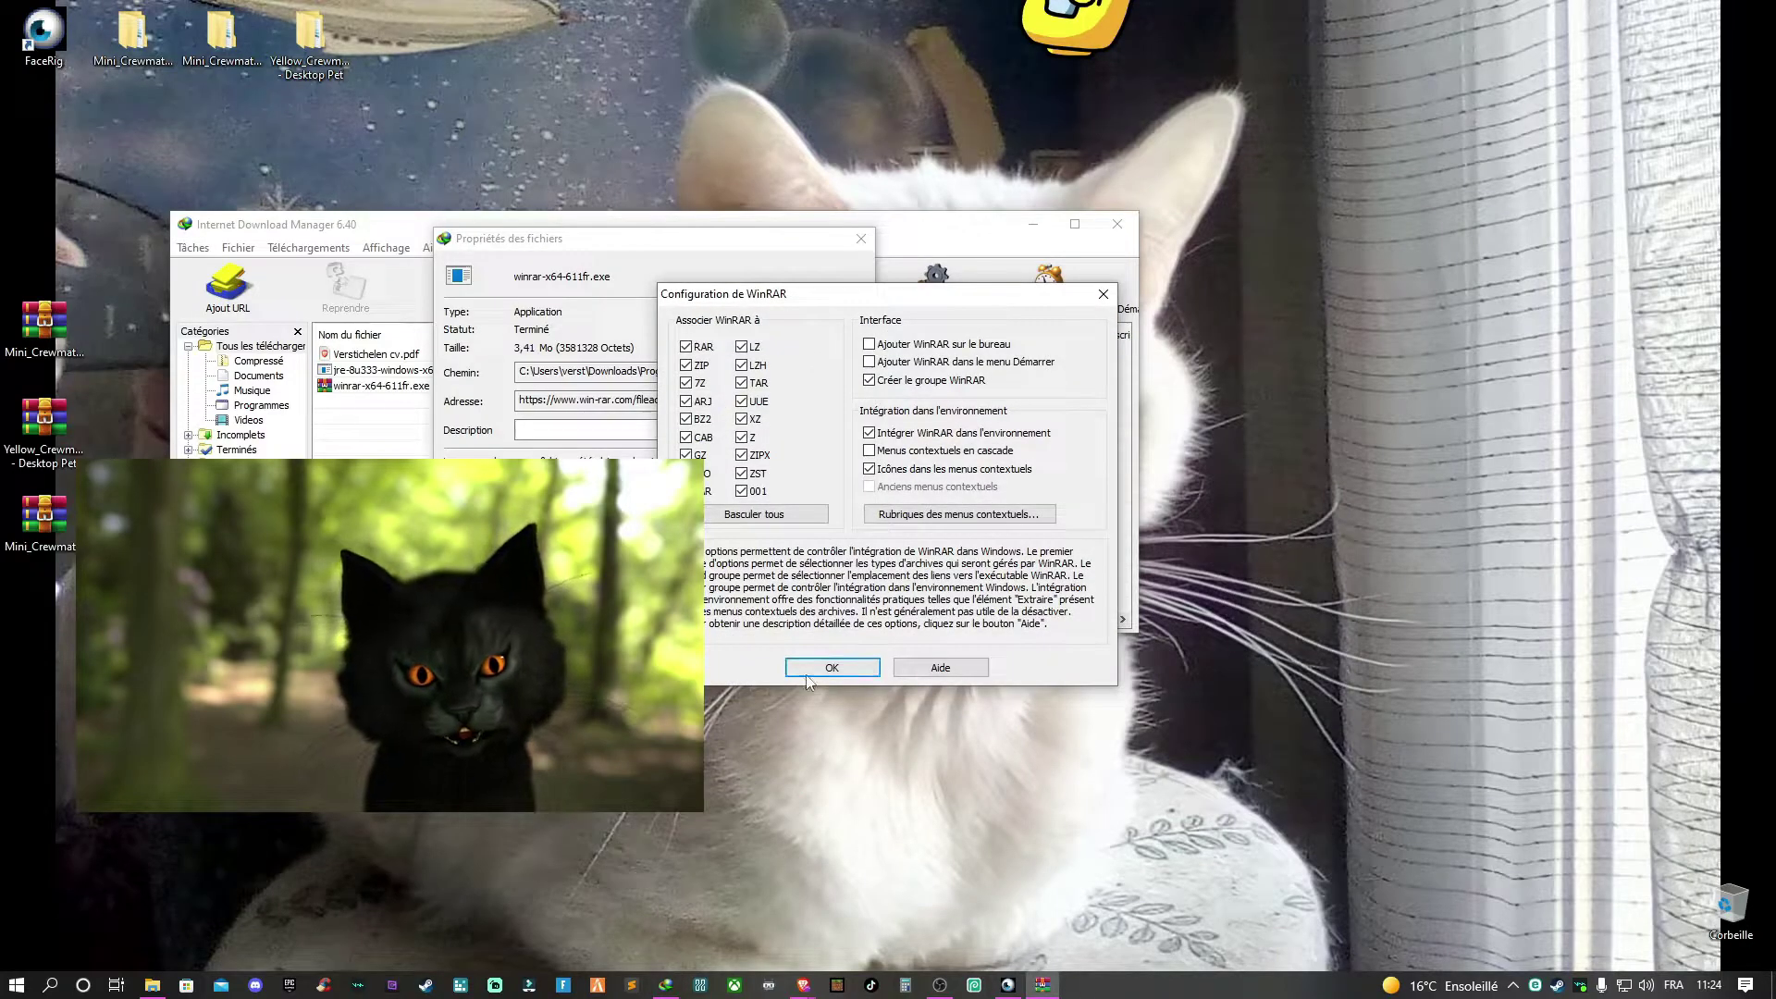
{"action": "left_click", "coordinate": [807, 678]}
{"action": "left_click", "coordinate": [883, 675]}
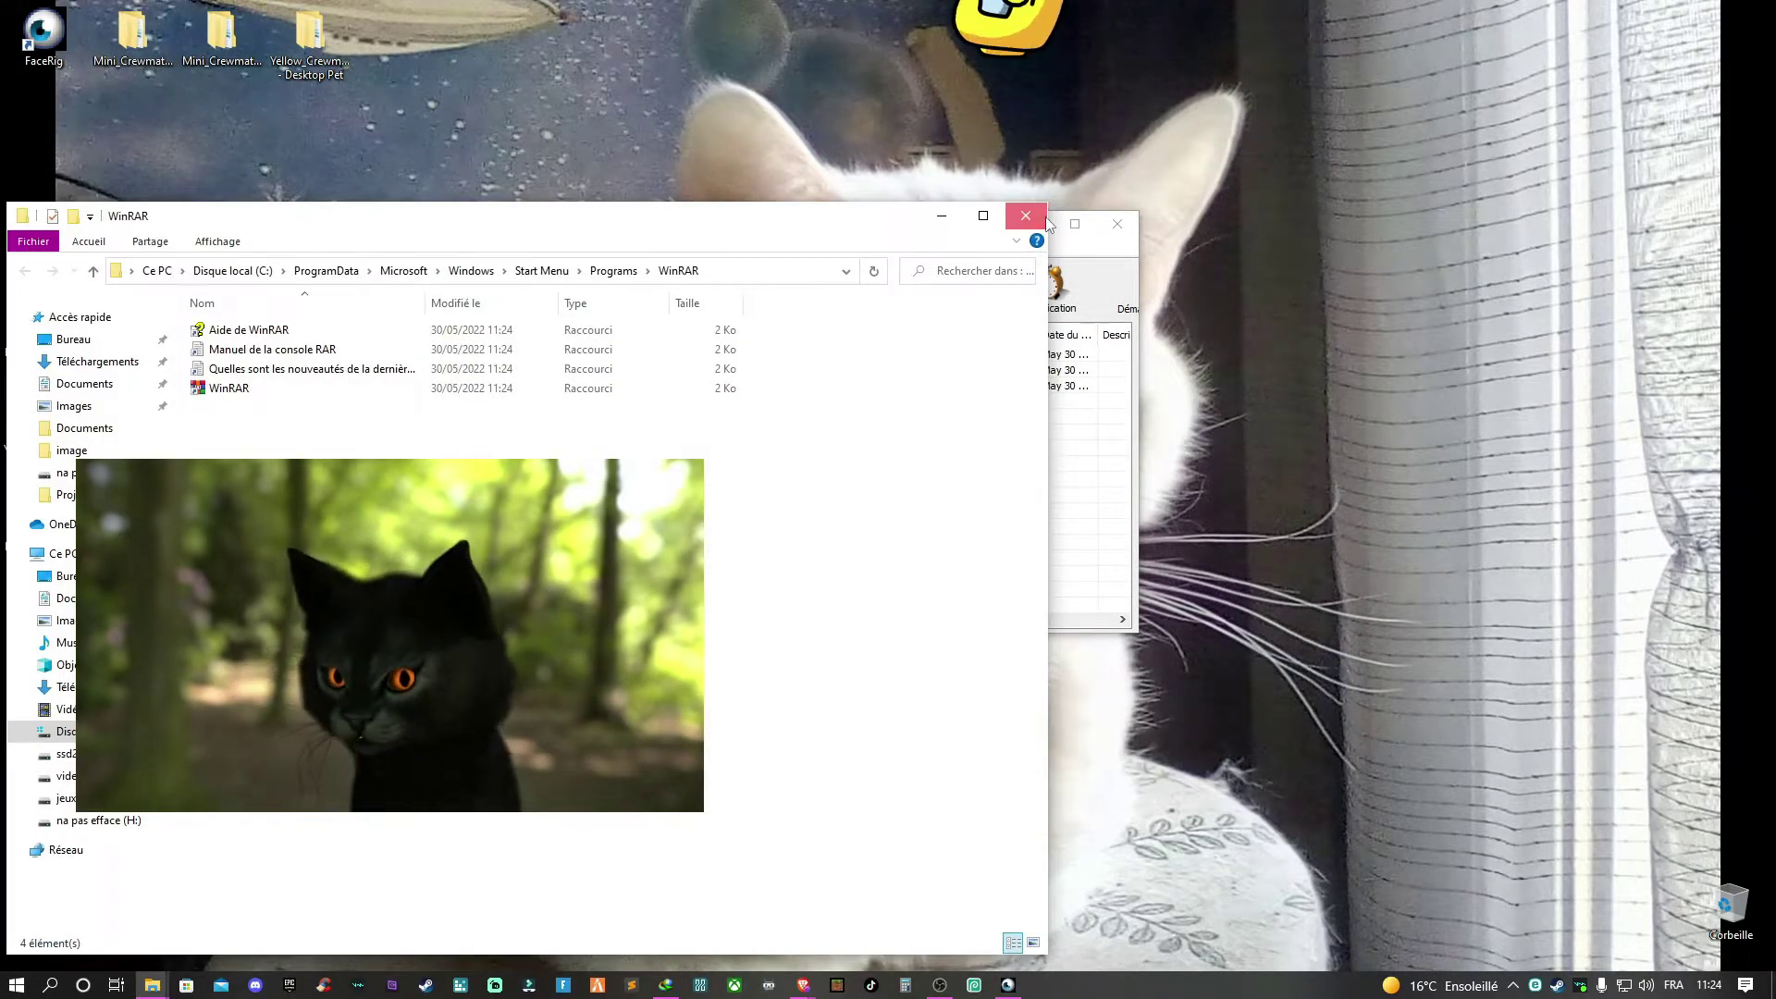
{"action": "left_click", "coordinate": [1025, 217]}
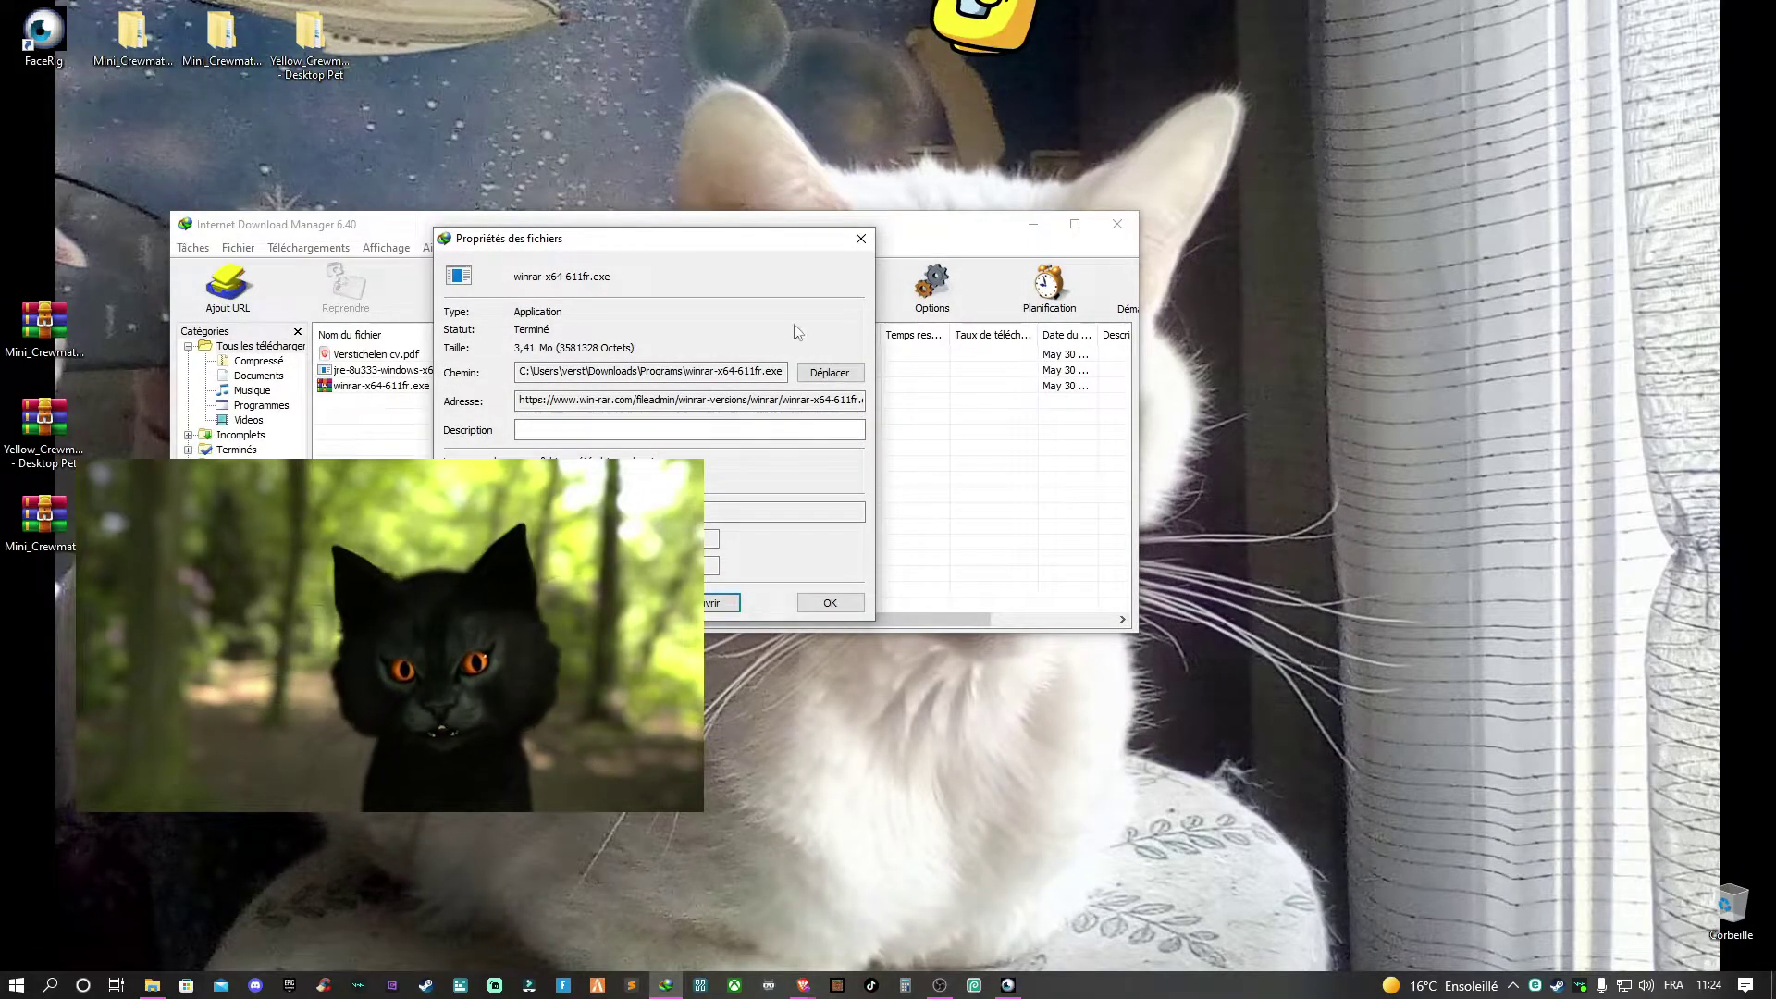
Move the Mini_Crewmate_Yellow archive to a free area of the desktop and extract it there, replacing all existing files
{"action": "left_click_drag", "start_coordinate": [43, 323], "coordinate": [1563, 413]}
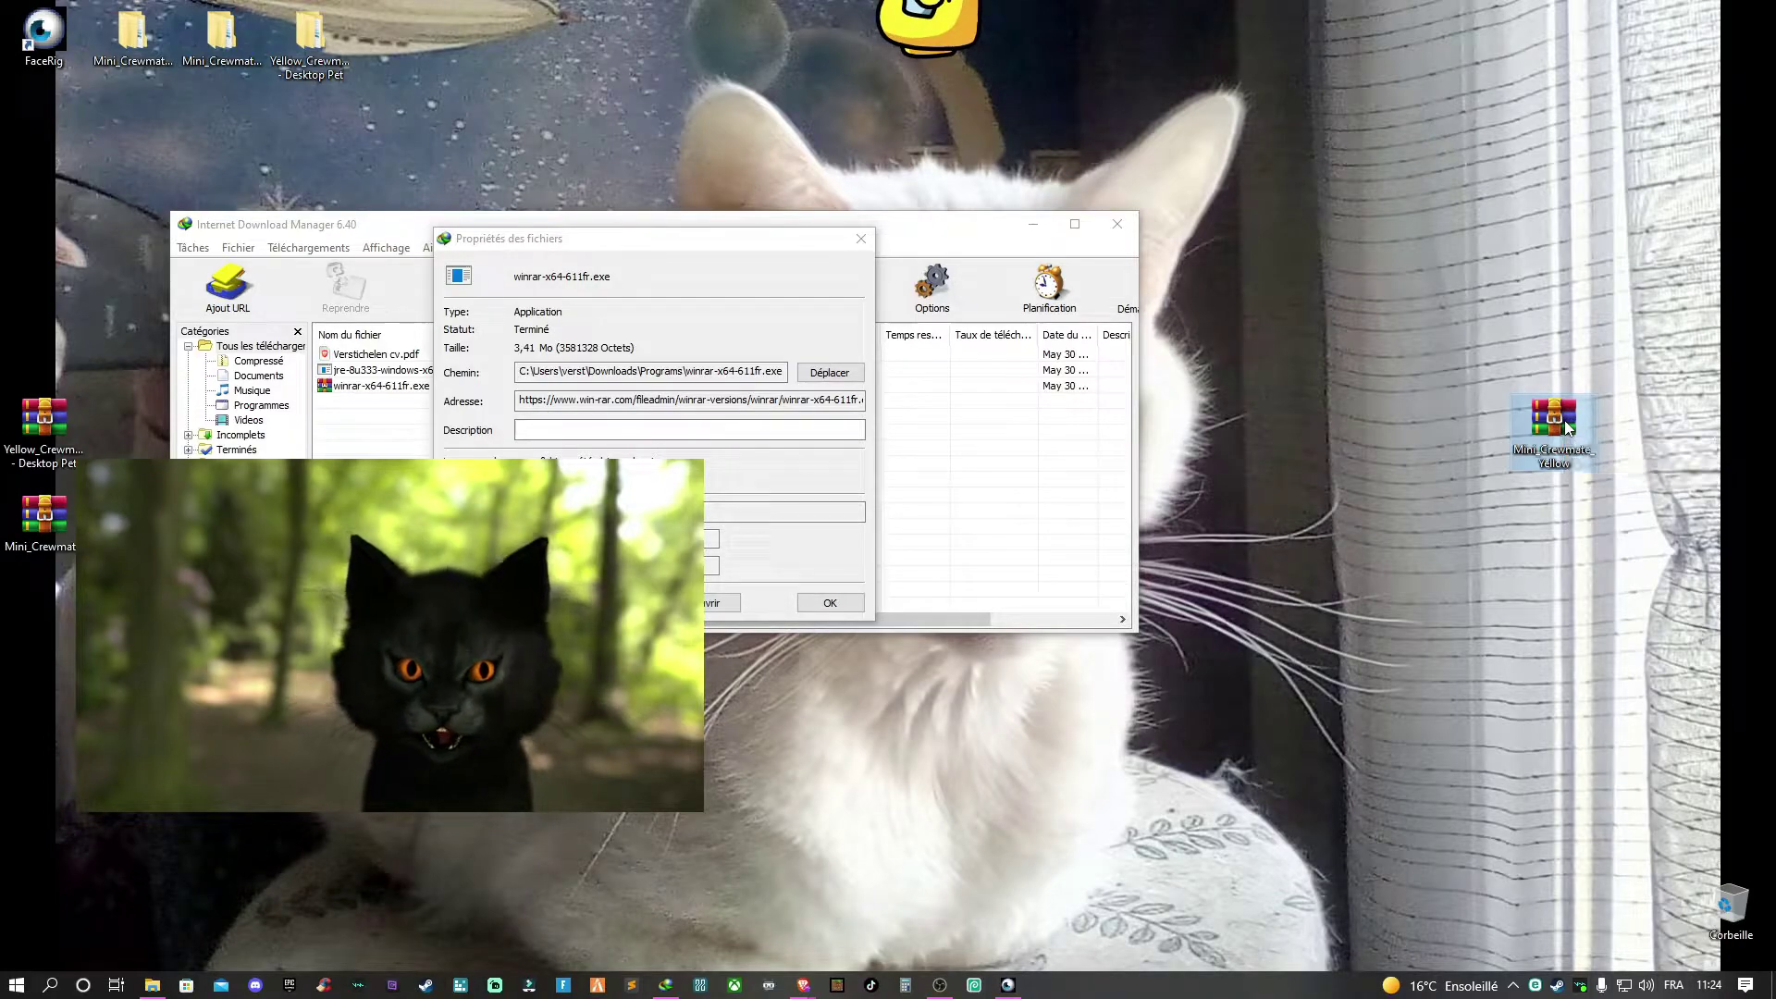
{"action": "right_click", "coordinate": [1566, 424]}
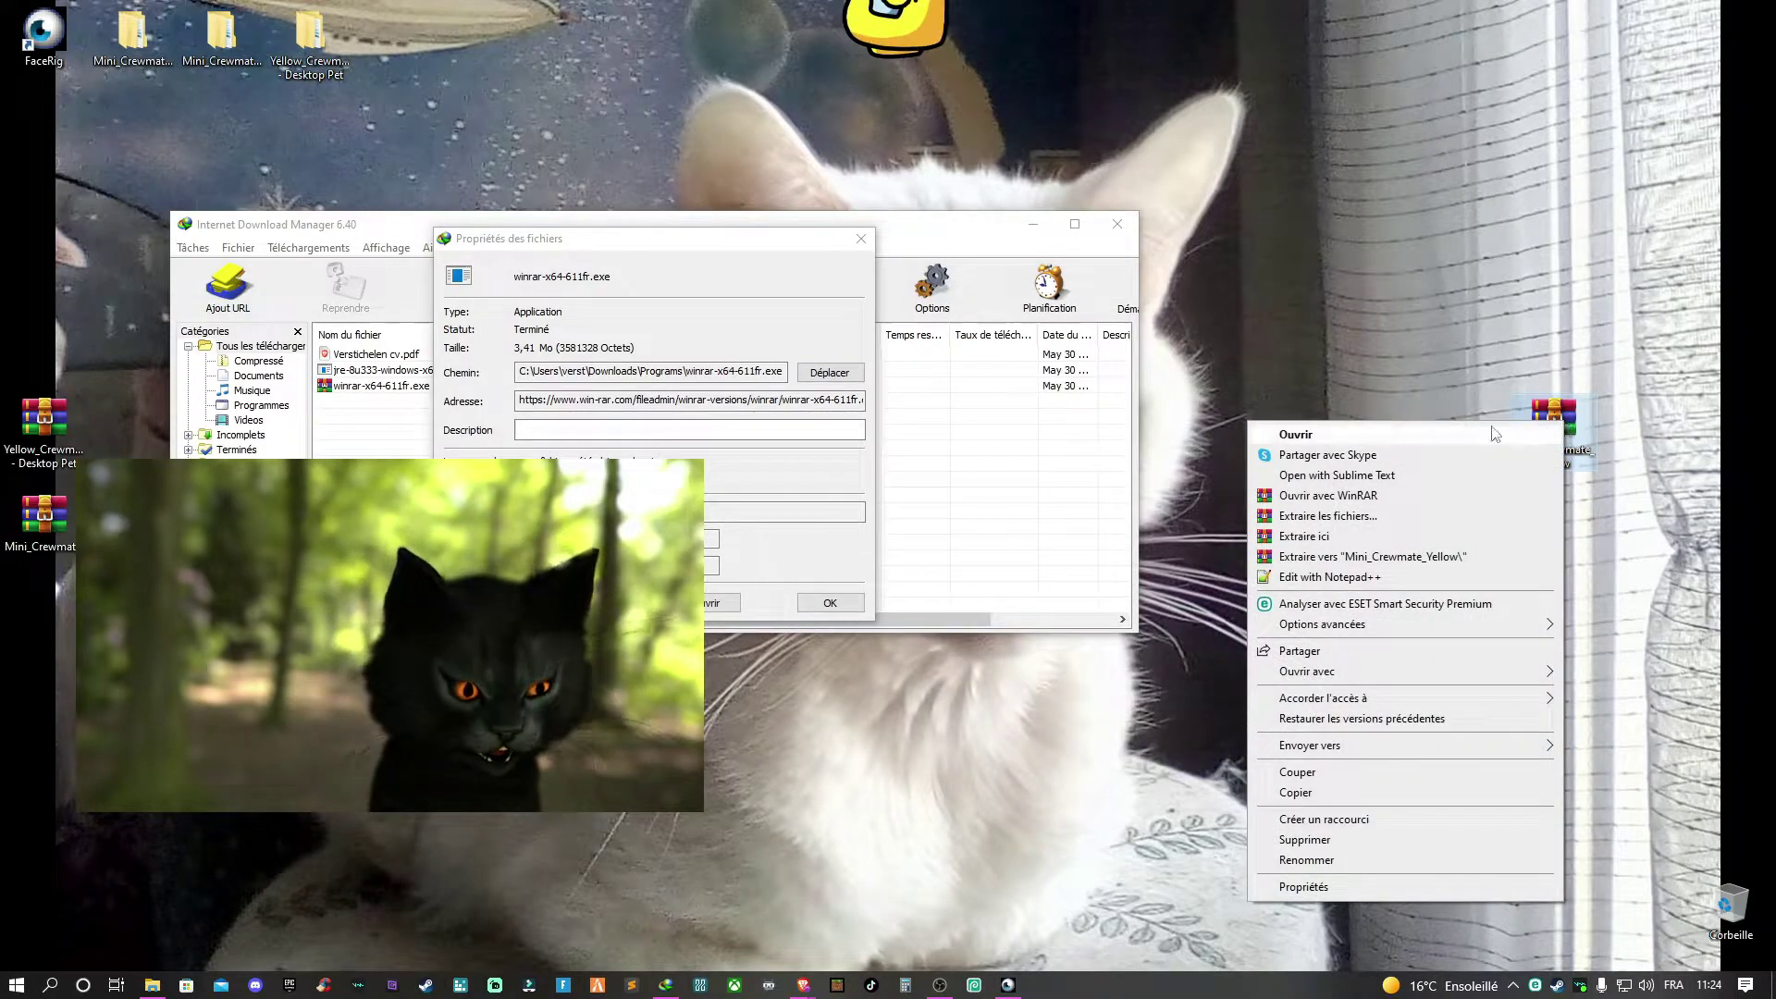
{"action": "left_click", "coordinate": [1405, 538]}
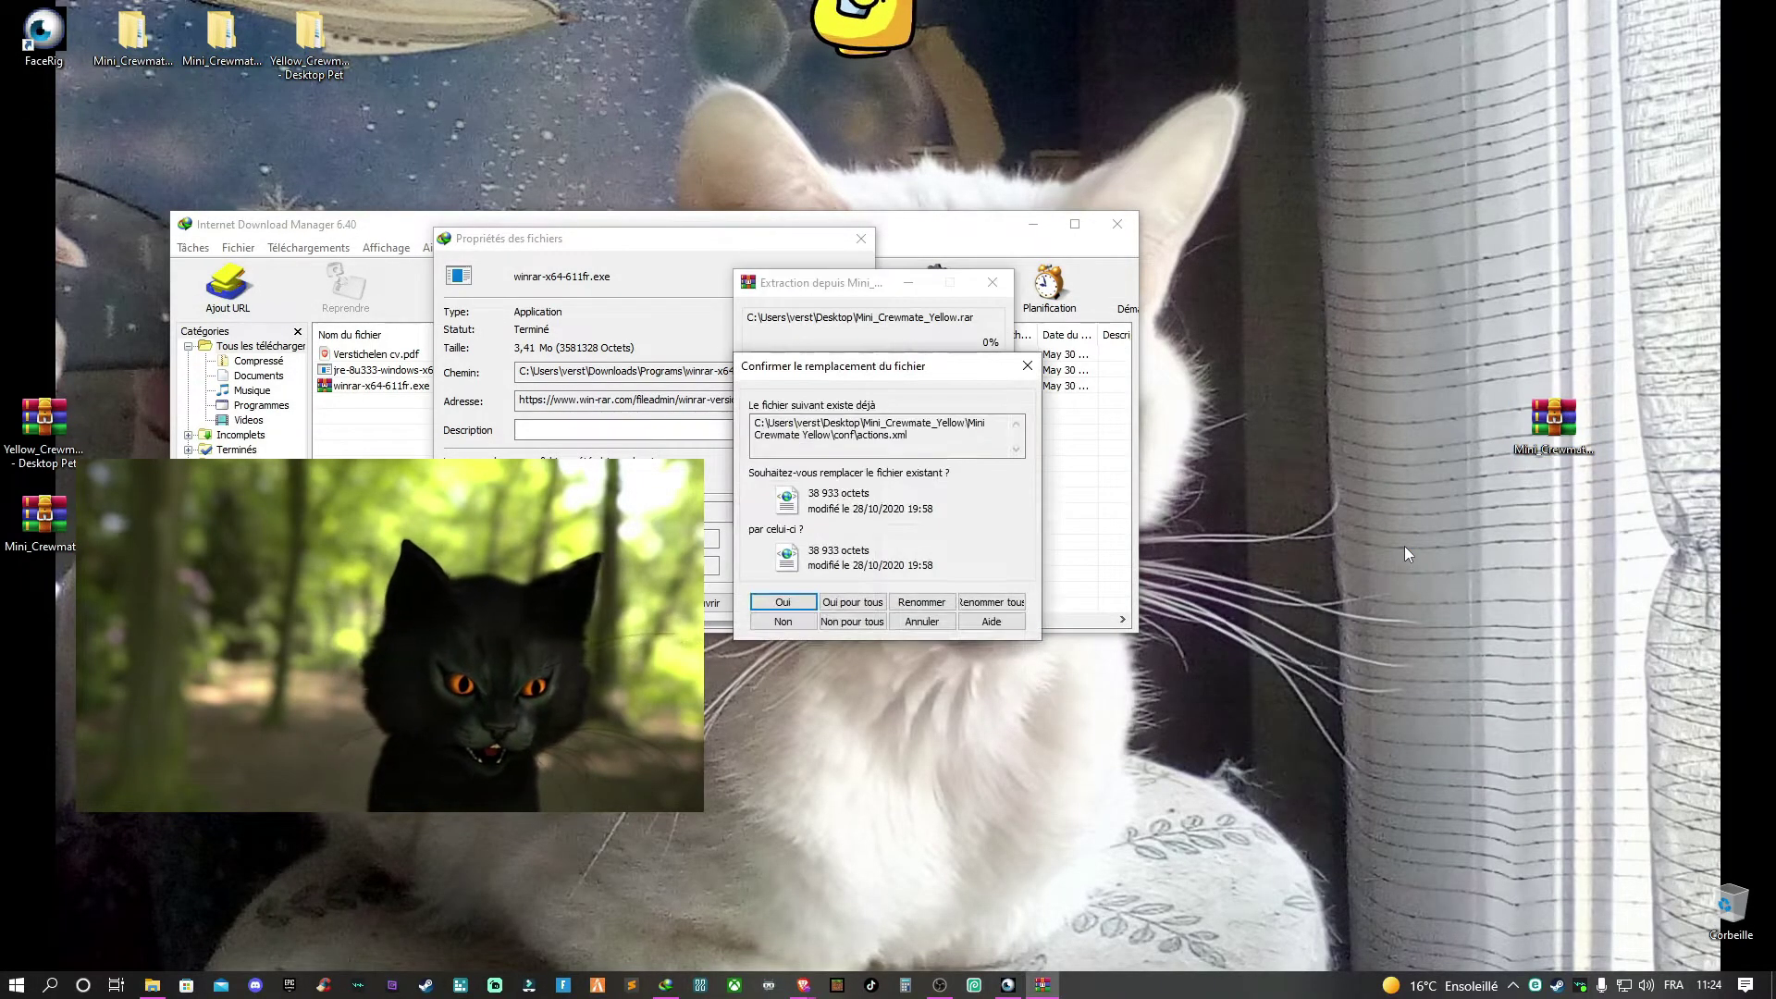
{"action": "left_click", "coordinate": [782, 602]}
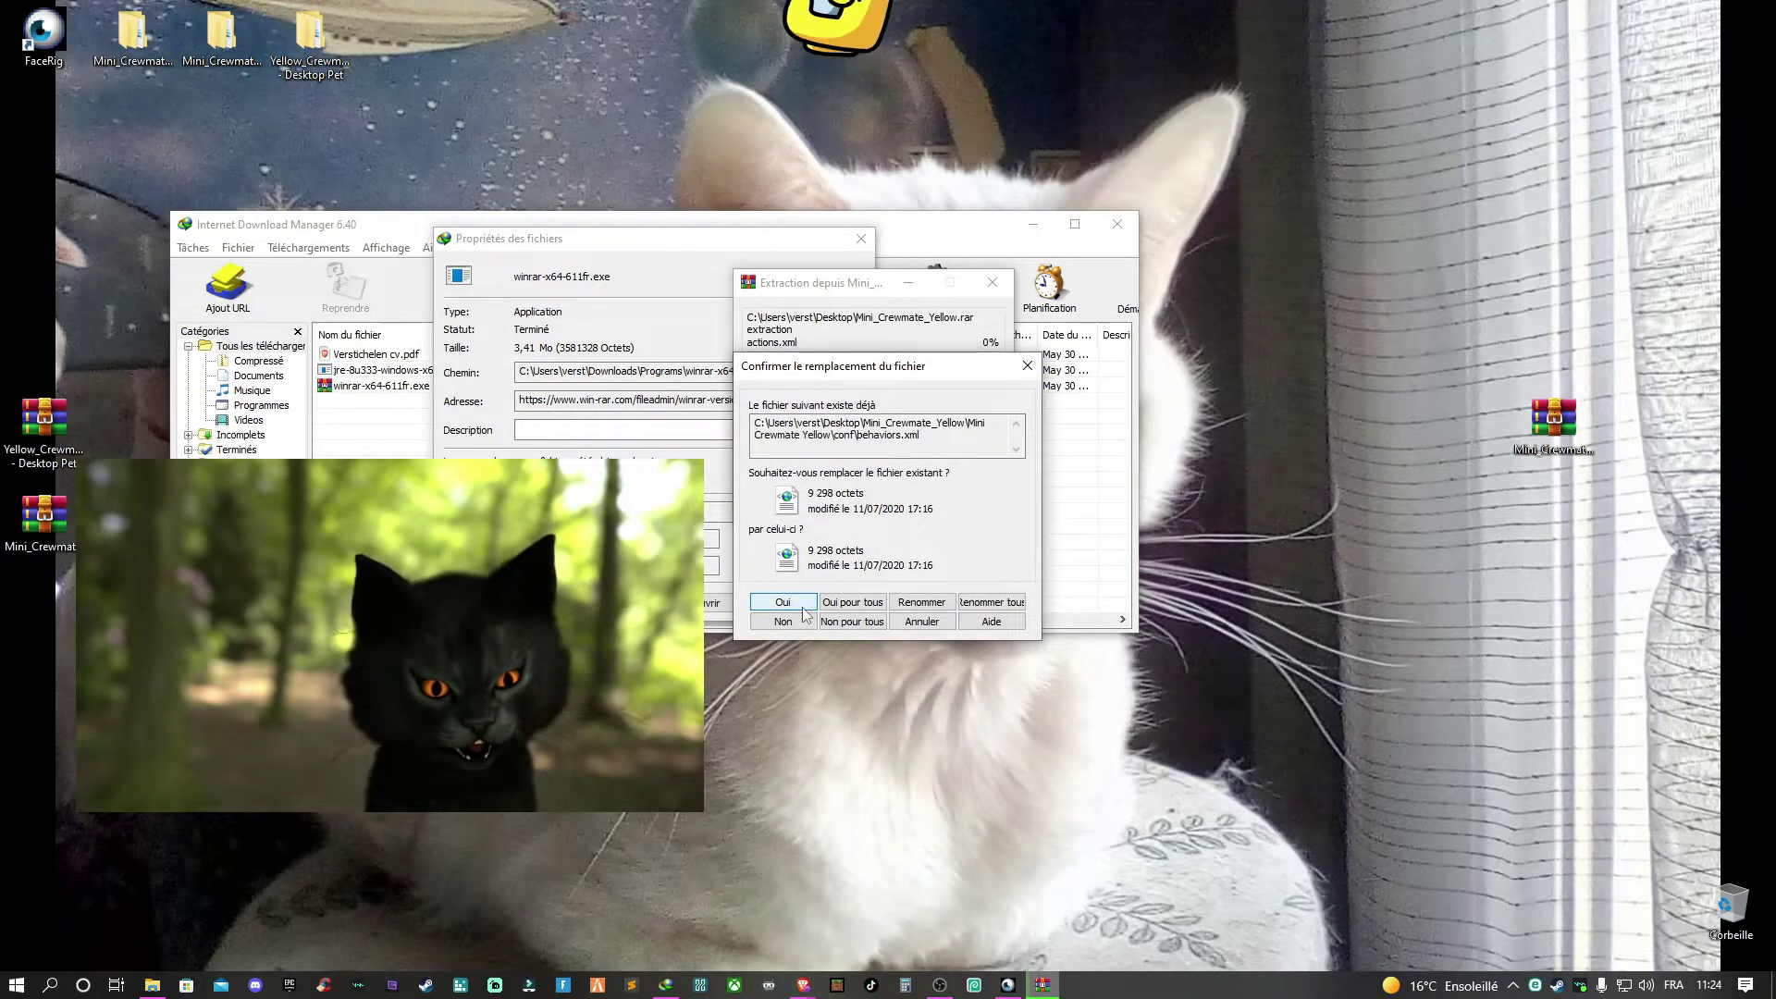
{"action": "left_click", "coordinate": [853, 606]}
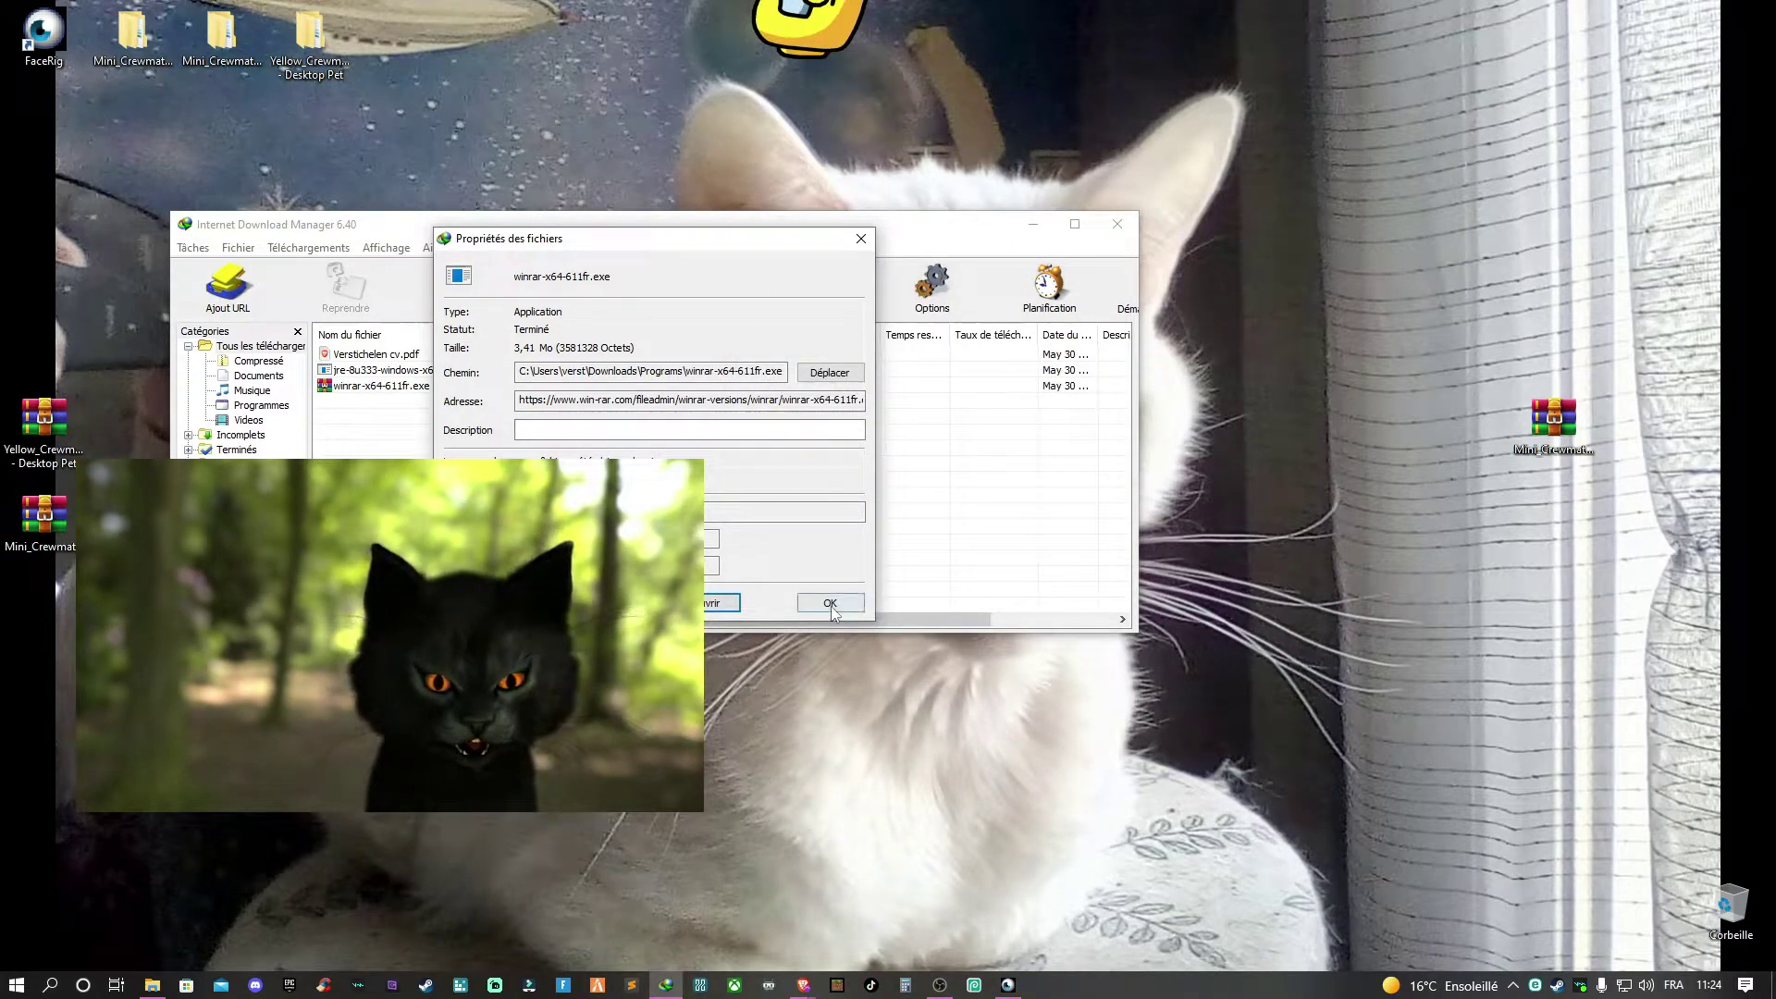
Close the download manager windows, move the extracted Mini_Crewmate_Yellow folder to a free spot on the desktop and open it
{"action": "left_click", "coordinate": [830, 604]}
{"action": "left_click", "coordinate": [1120, 226]}
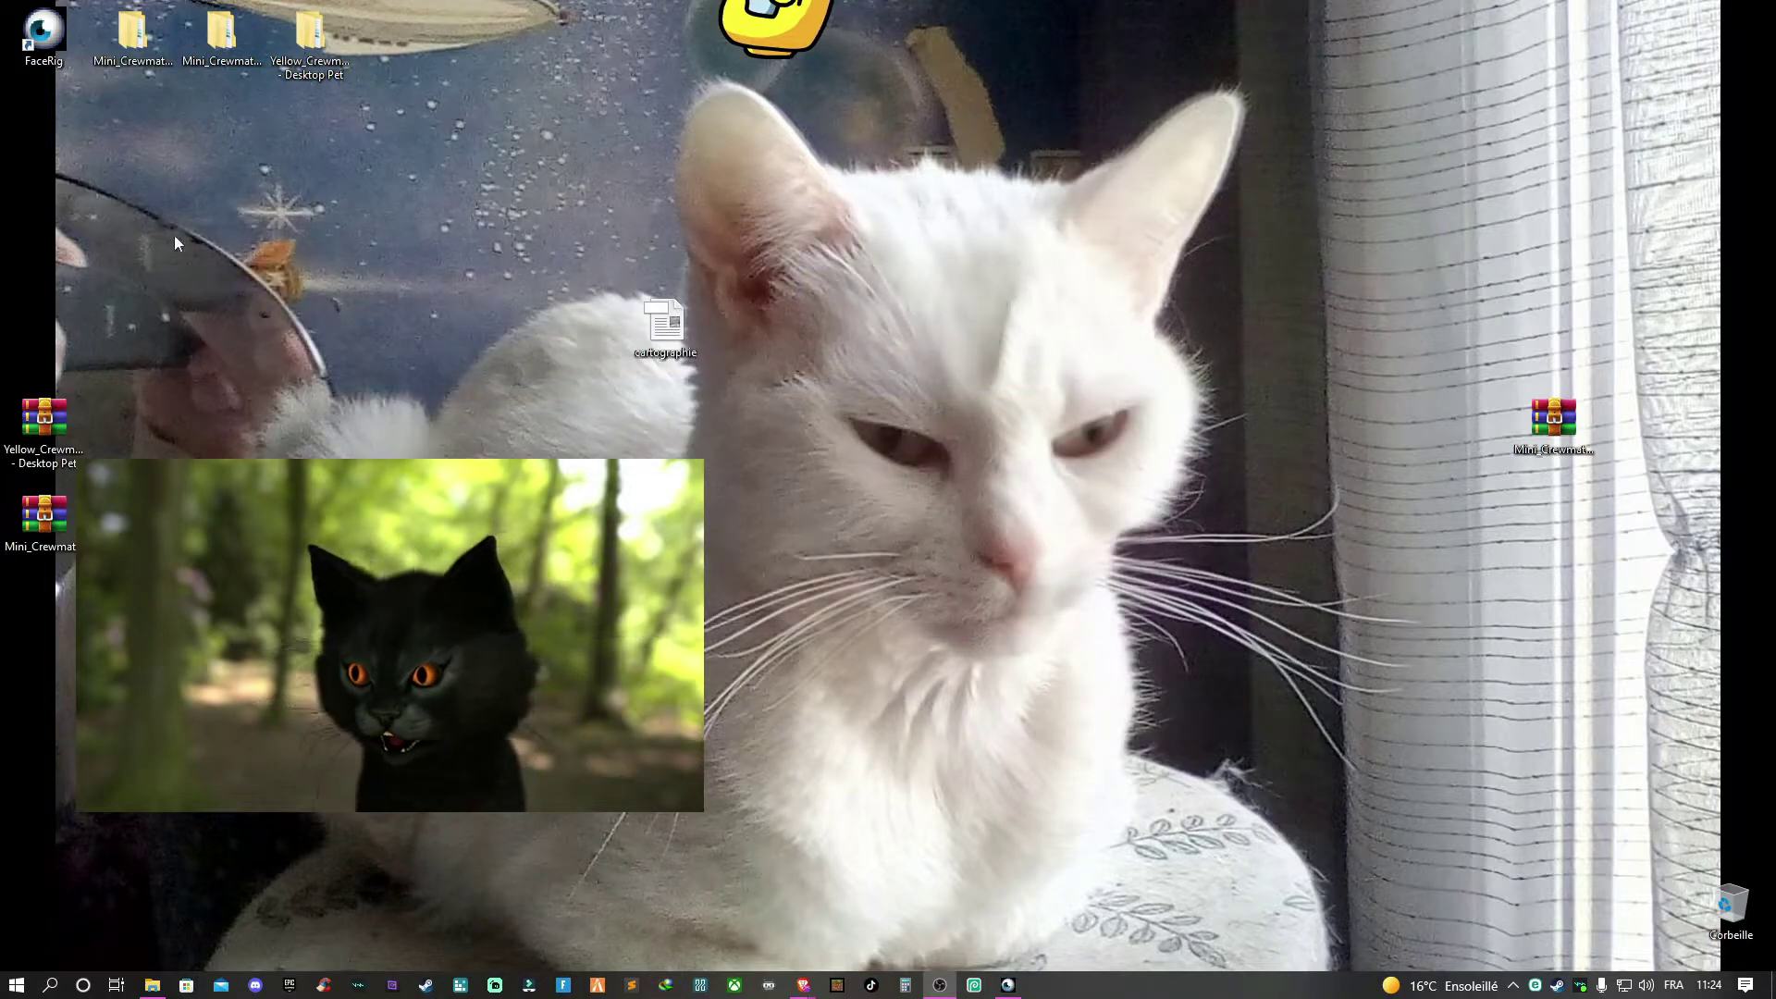
{"action": "left_click_drag", "start_coordinate": [159, 54], "coordinate": [1140, 618]}
{"action": "double_click", "coordinate": [1139, 618]}
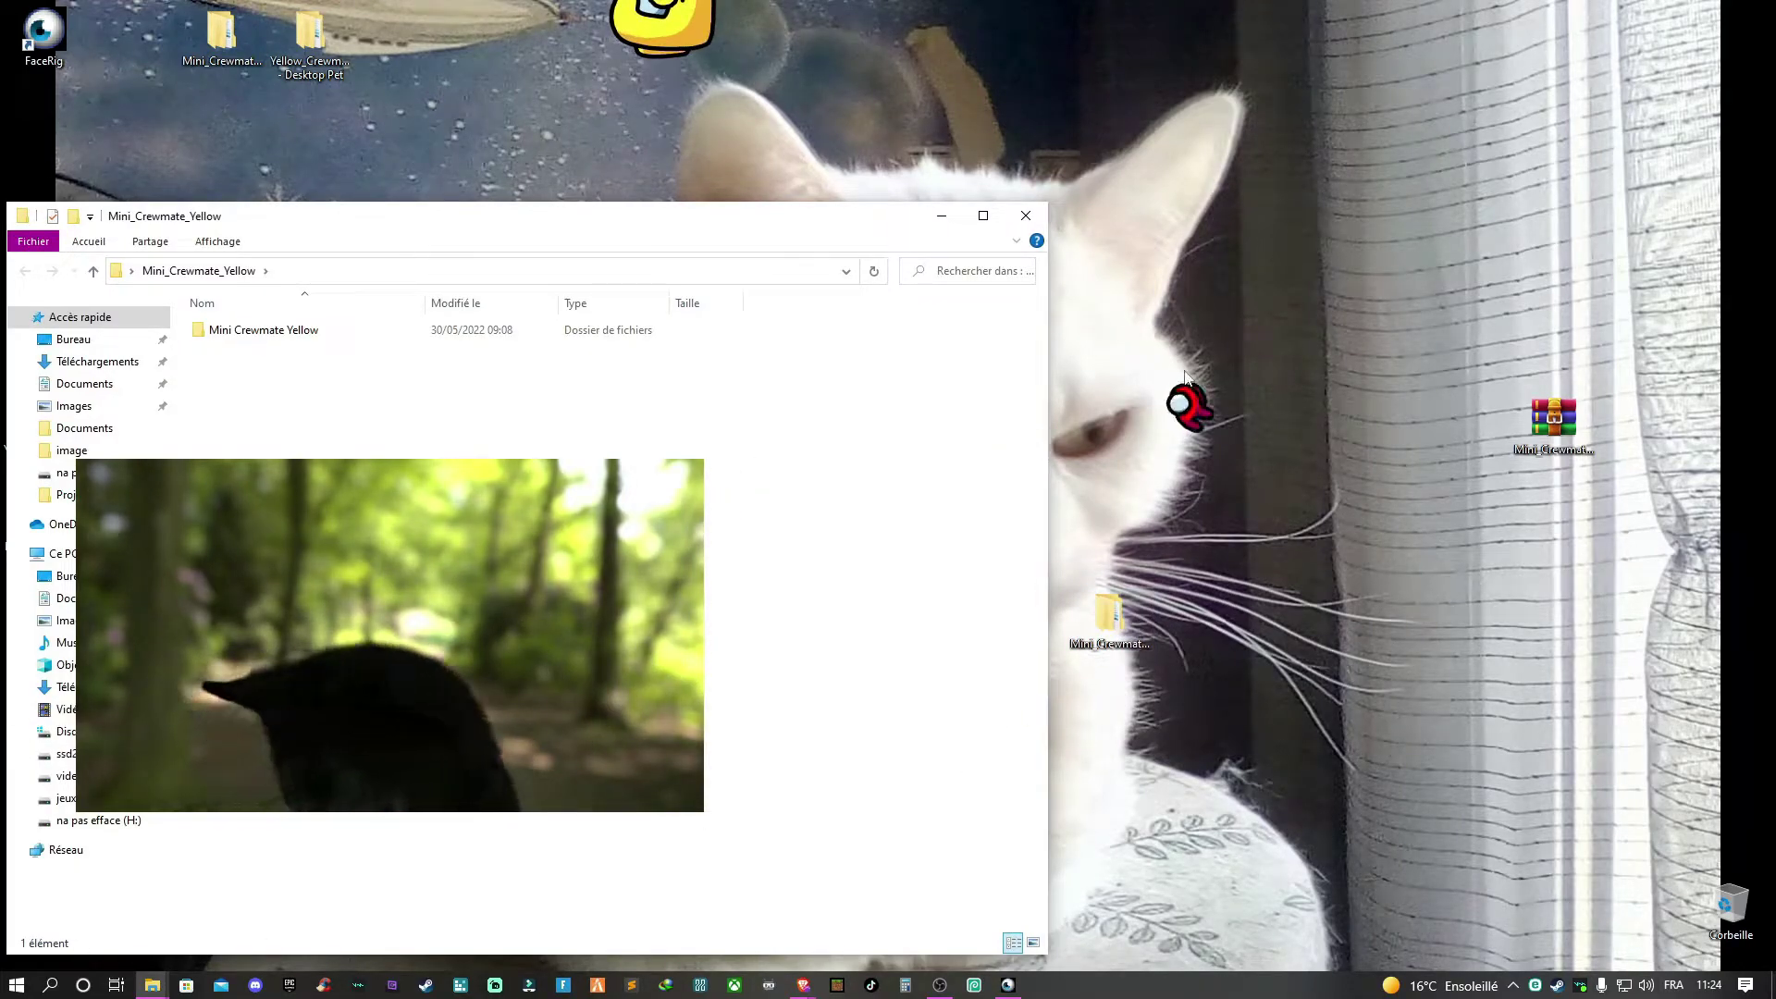
{"action": "left_click_drag", "start_coordinate": [375, 220], "coordinate": [711, 260]}
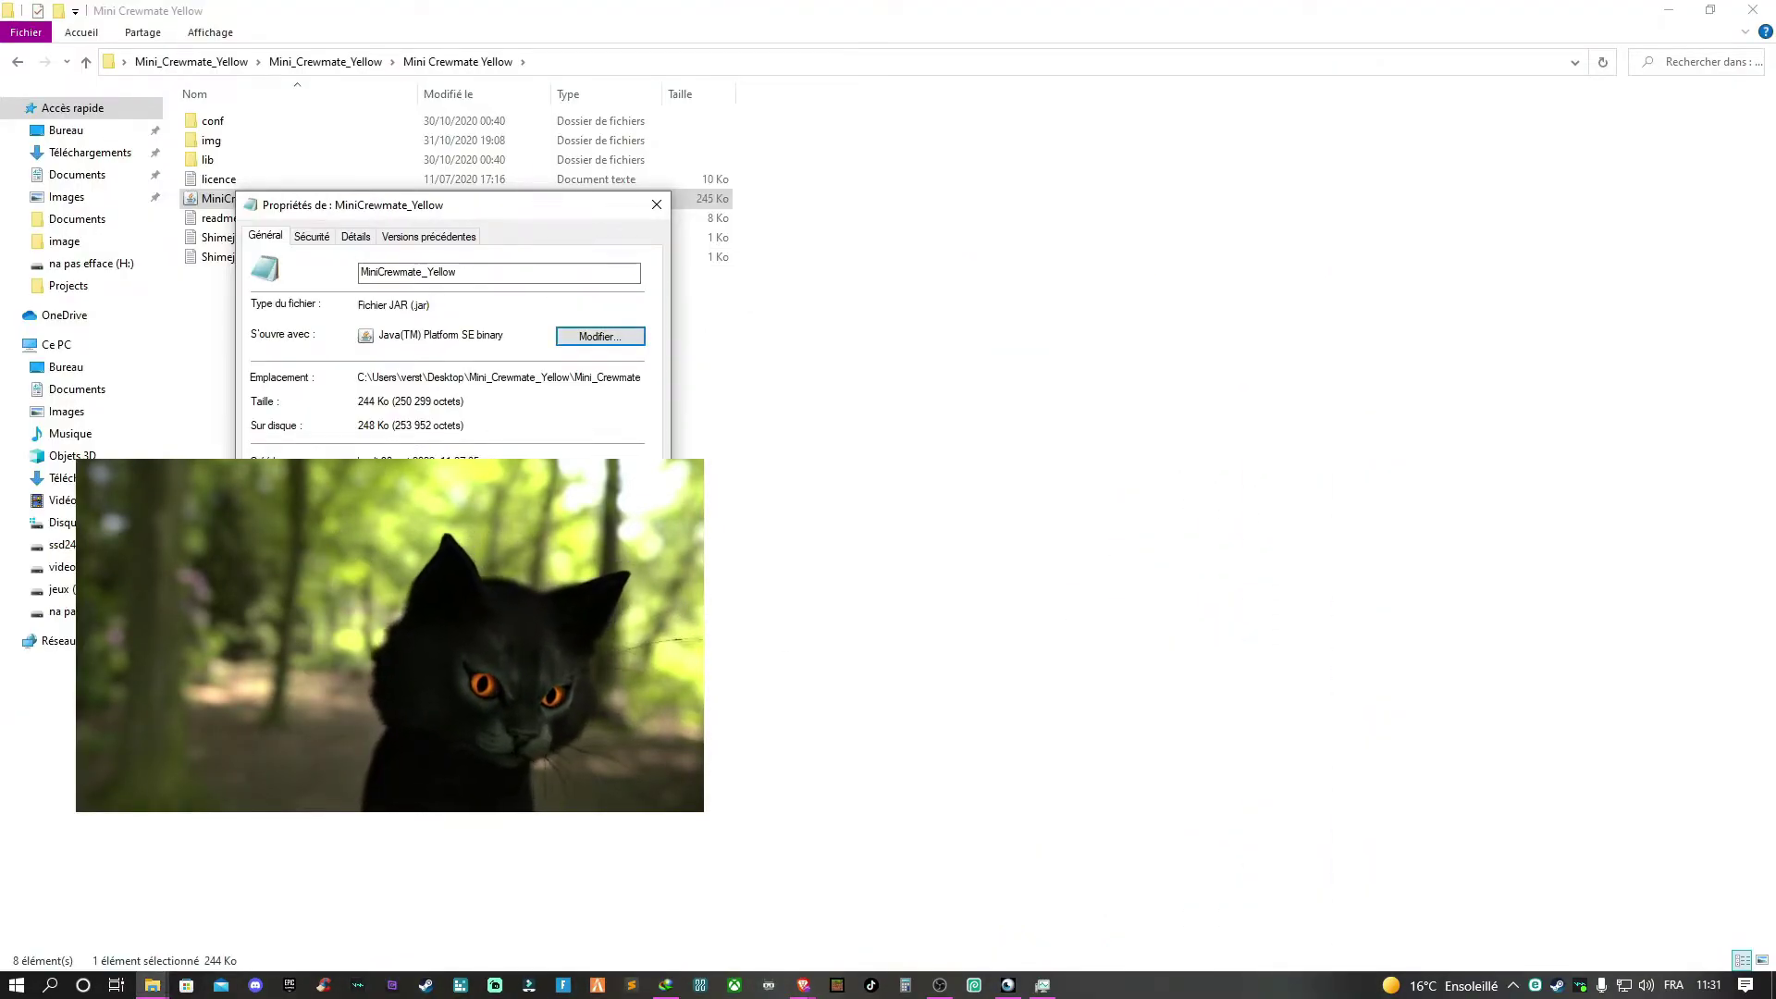
Close the MiniCrewmate_Yellow file's properties and lift the running yellow crewmate pet to a higher spot on the screen
{"action": "key", "text": "Escape"}
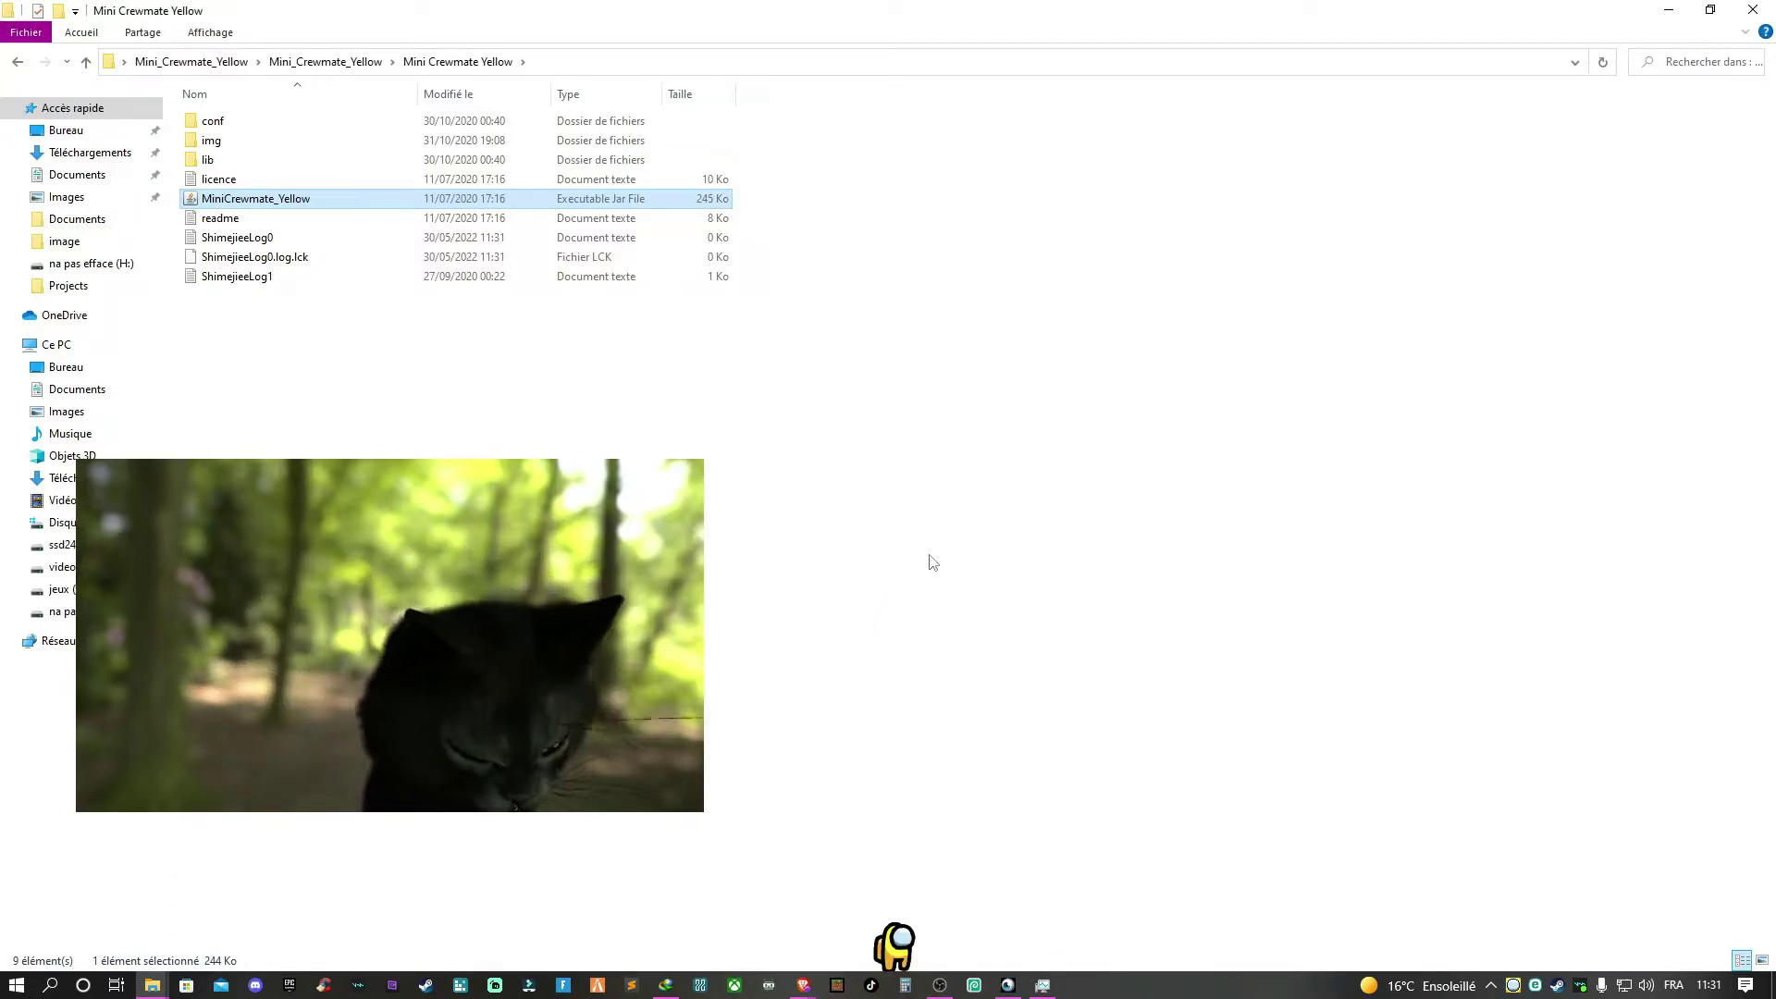
{"action": "left_click", "coordinate": [863, 683]}
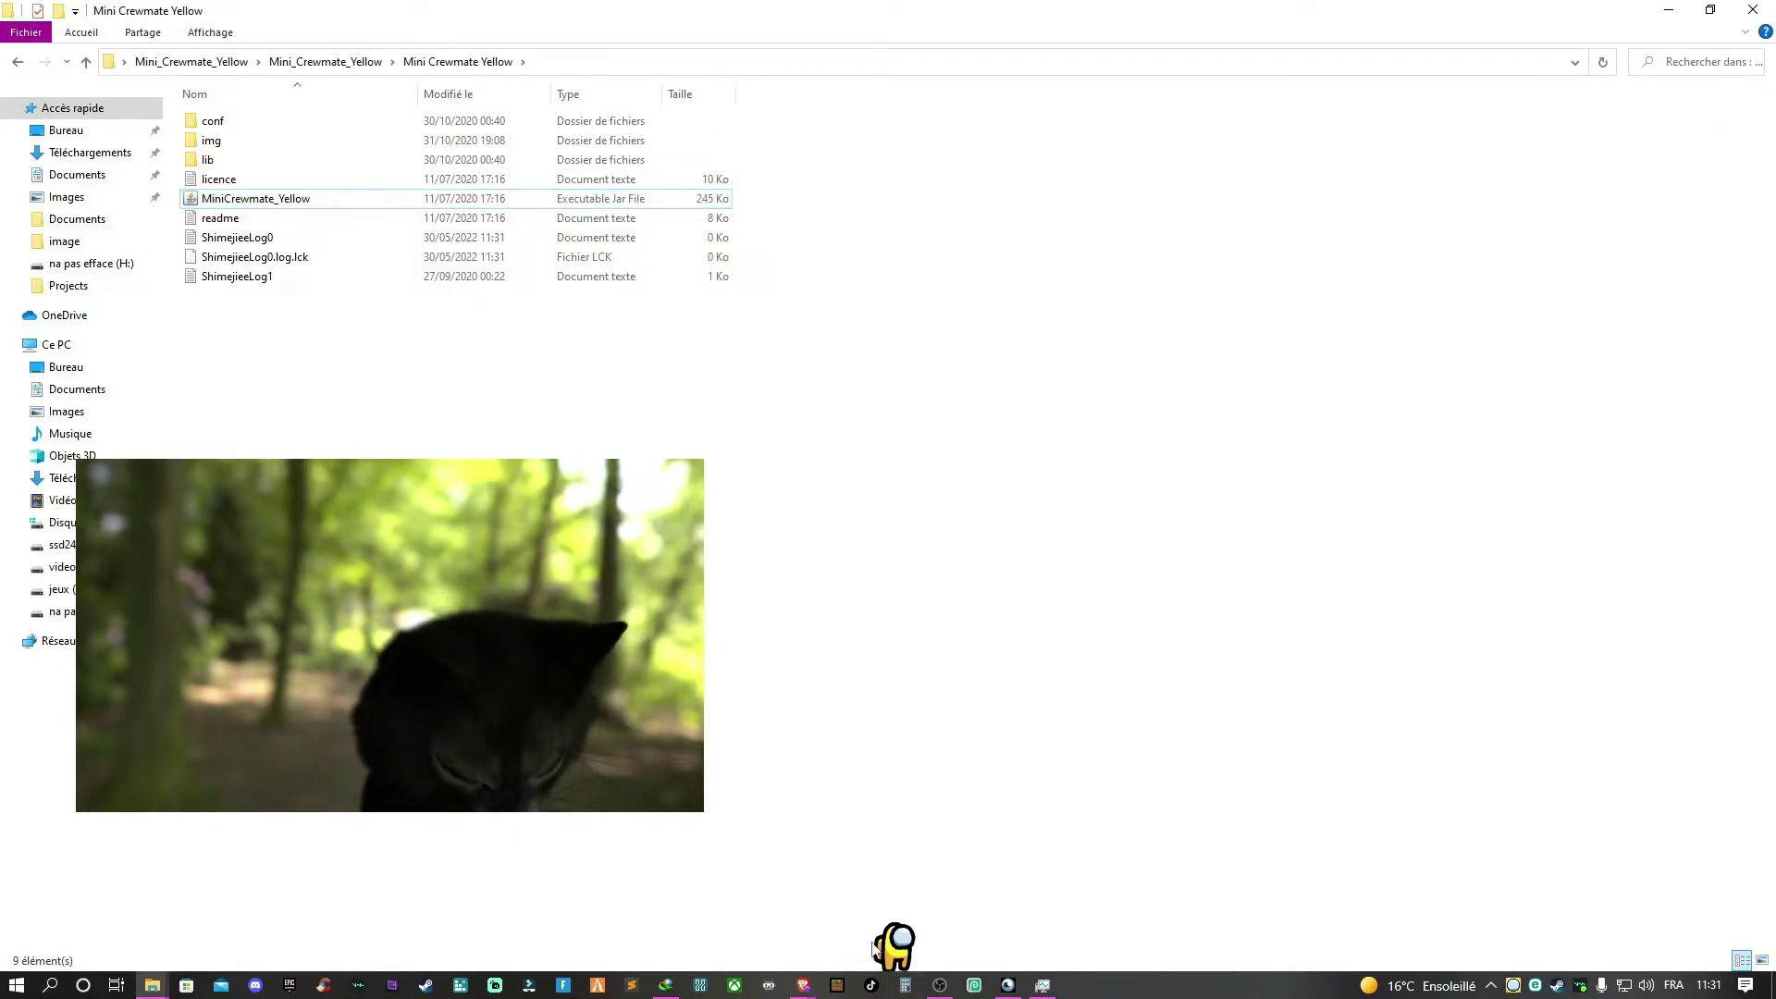
{"action": "left_click_drag", "start_coordinate": [919, 928], "coordinate": [1130, 460]}
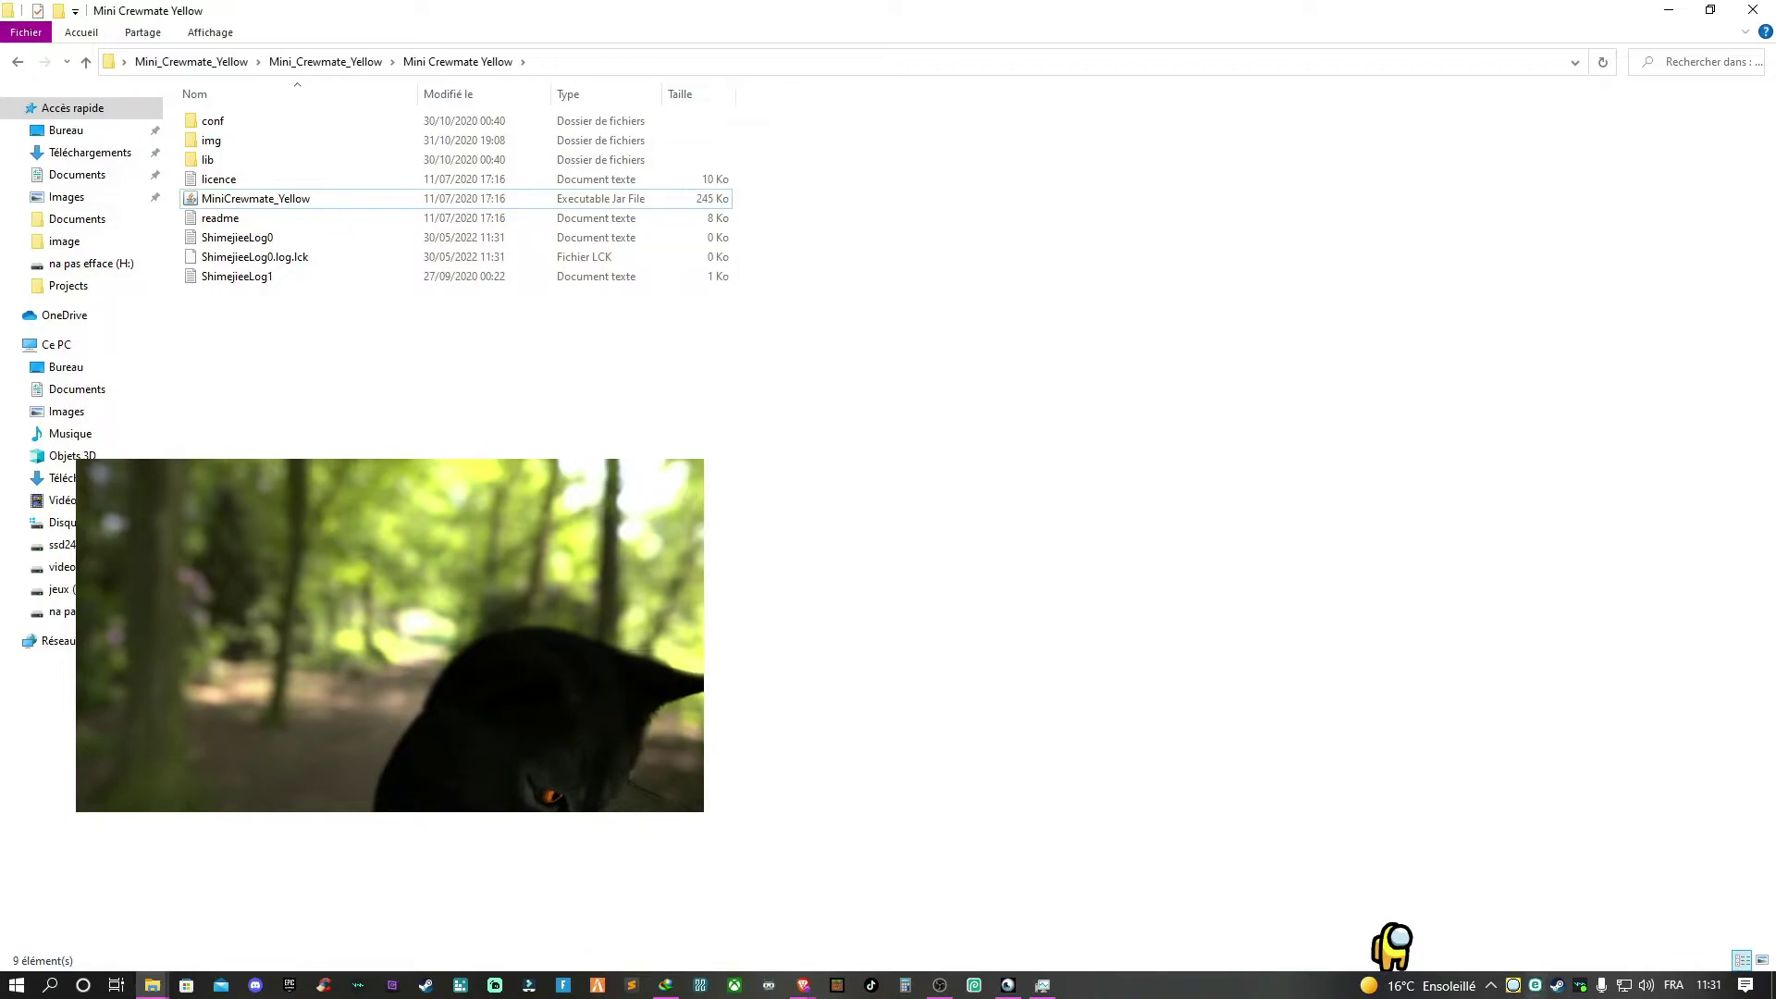
Switch the Shimeji-ee pet's language to French and reopen its options window
{"action": "right_click", "coordinate": [1511, 986]}
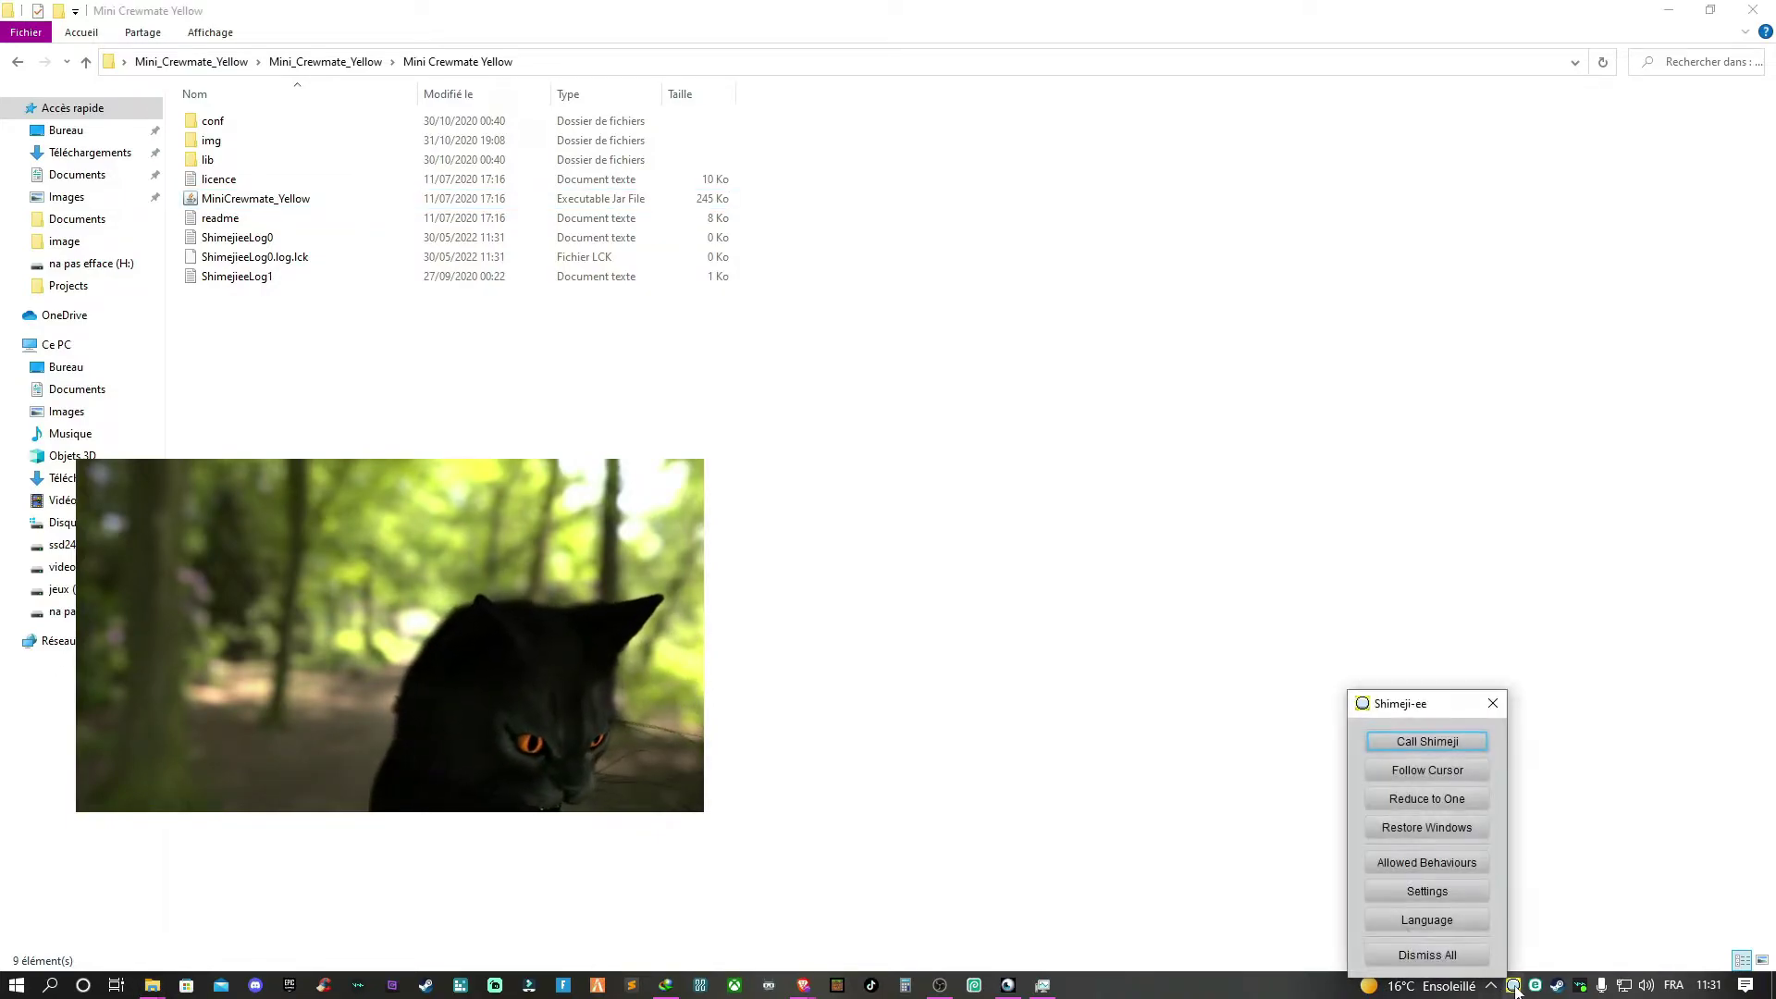
{"action": "left_click", "coordinate": [1452, 927]}
{"action": "left_click", "coordinate": [1436, 728]}
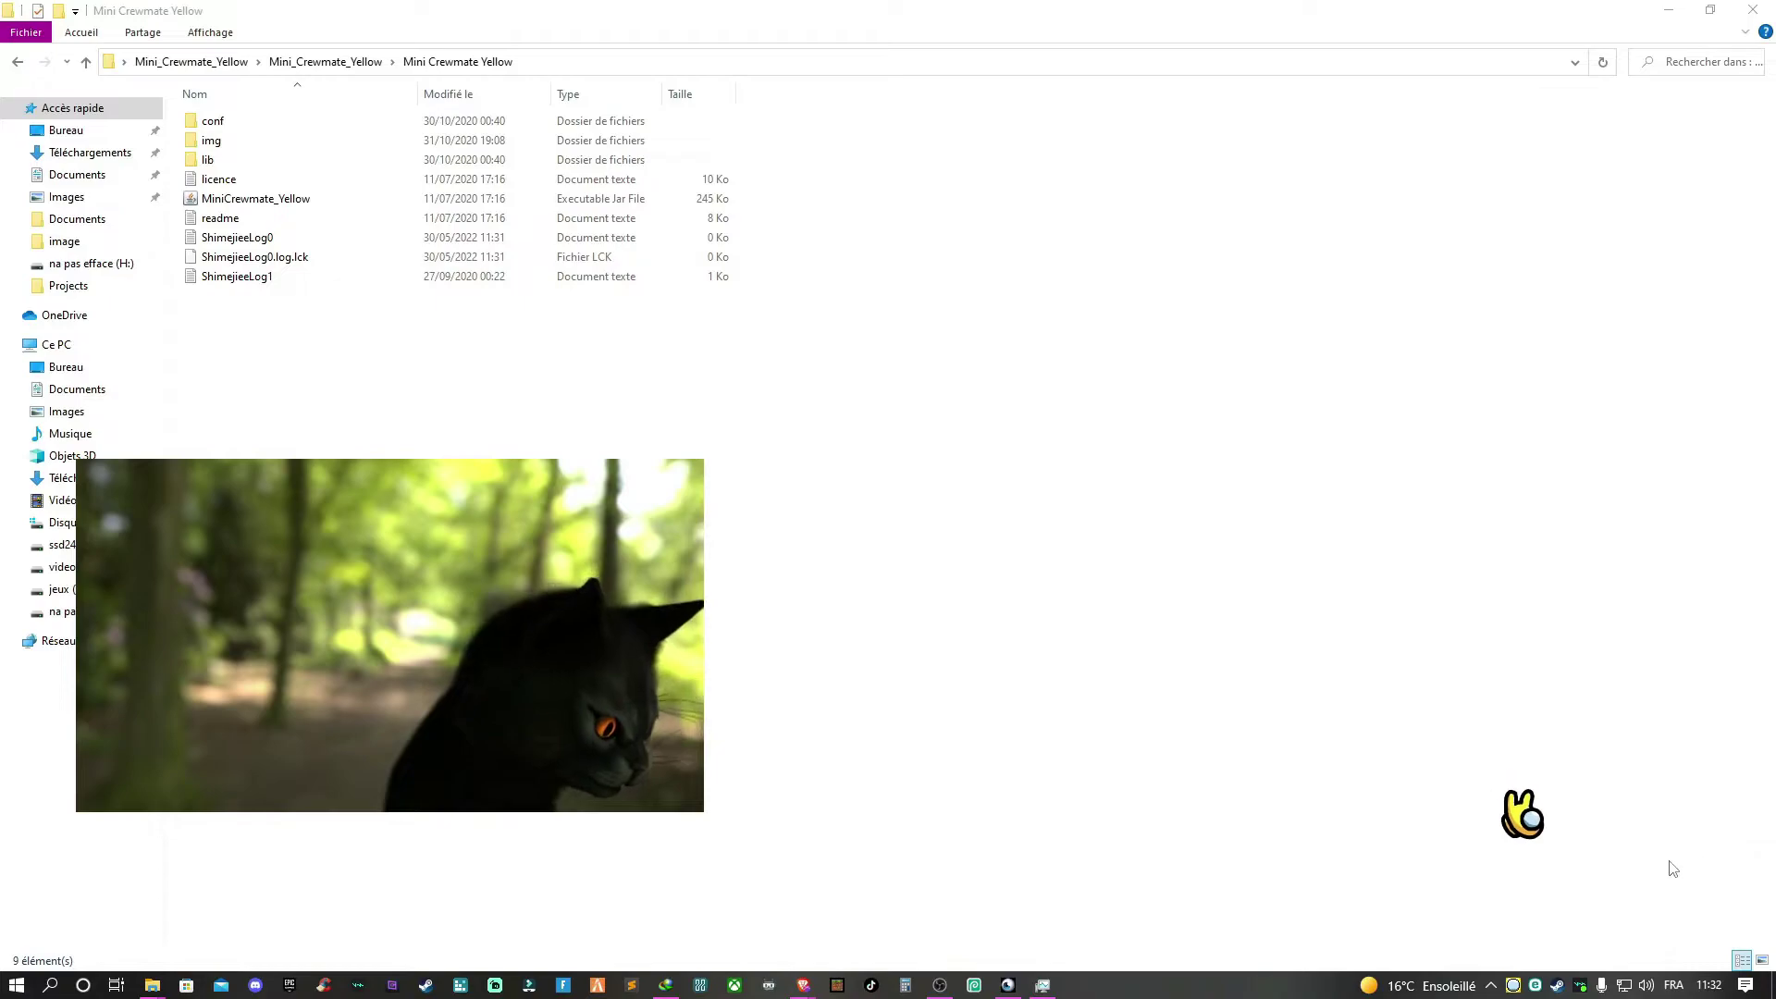
{"action": "right_click", "coordinate": [1513, 985]}
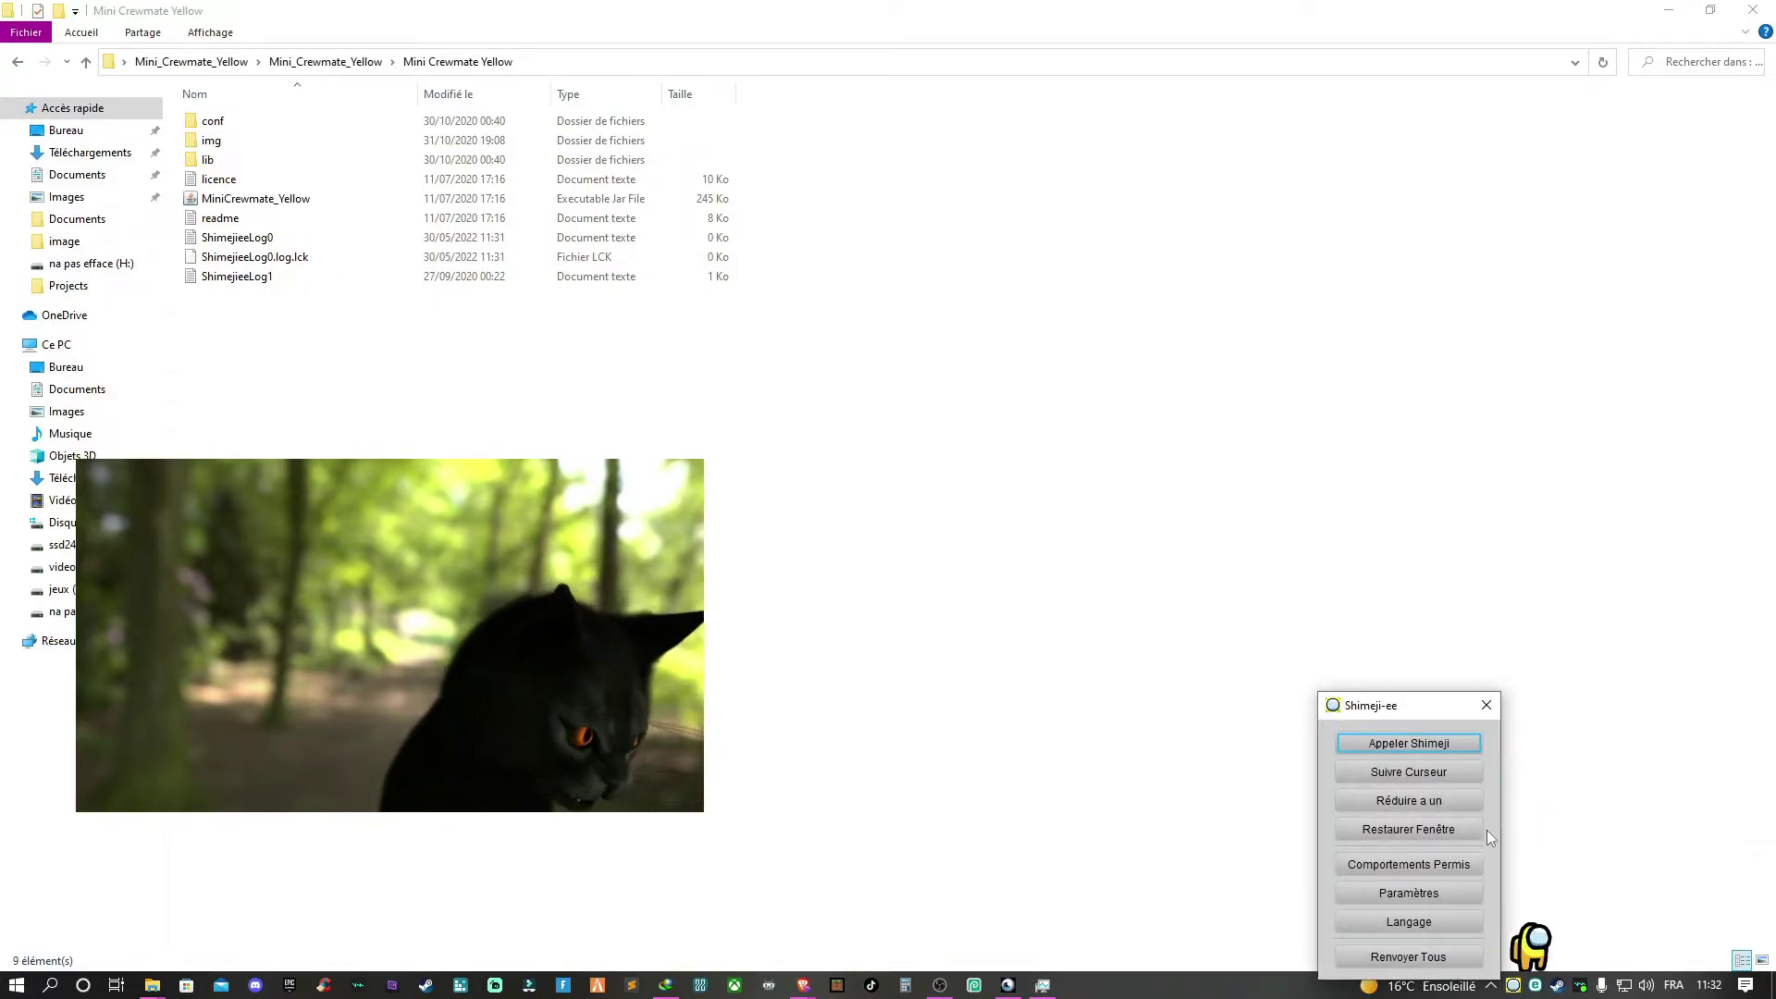
Make the yellow crewmate pet follow the cursor and lift it from the taskbar to about mid-screen
{"action": "left_click", "coordinate": [1457, 780]}
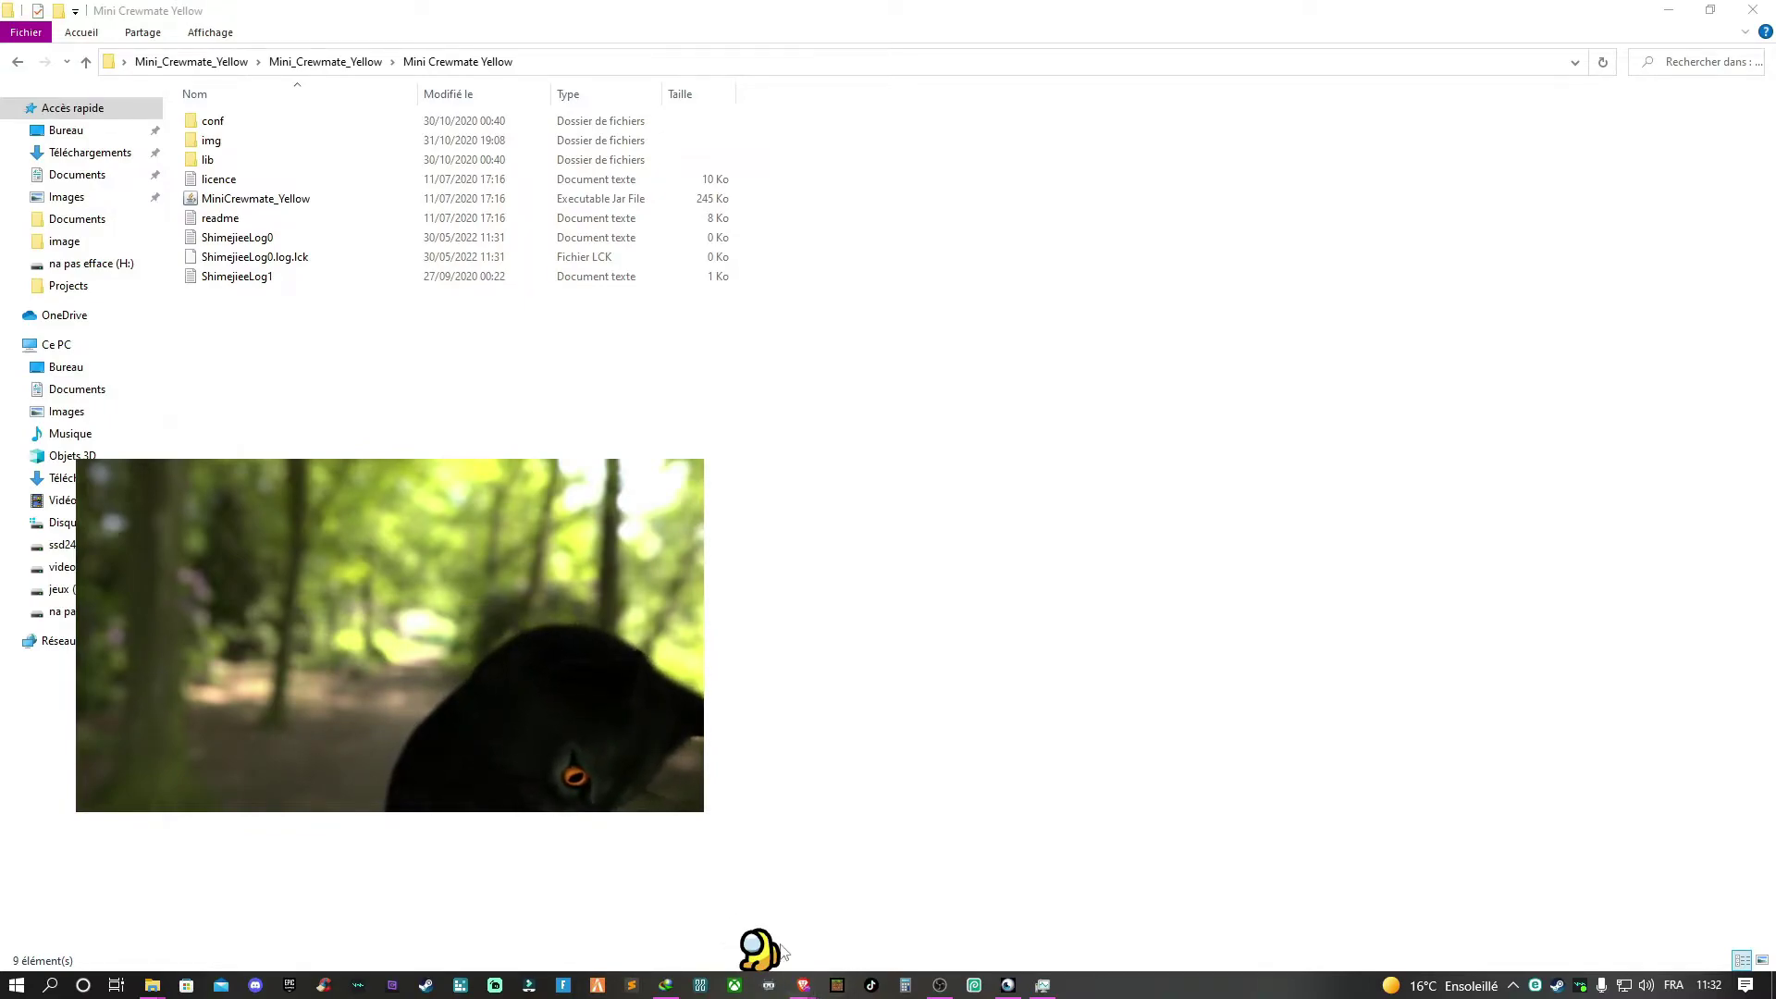
{"action": "left_click_drag", "start_coordinate": [782, 953], "coordinate": [859, 551]}
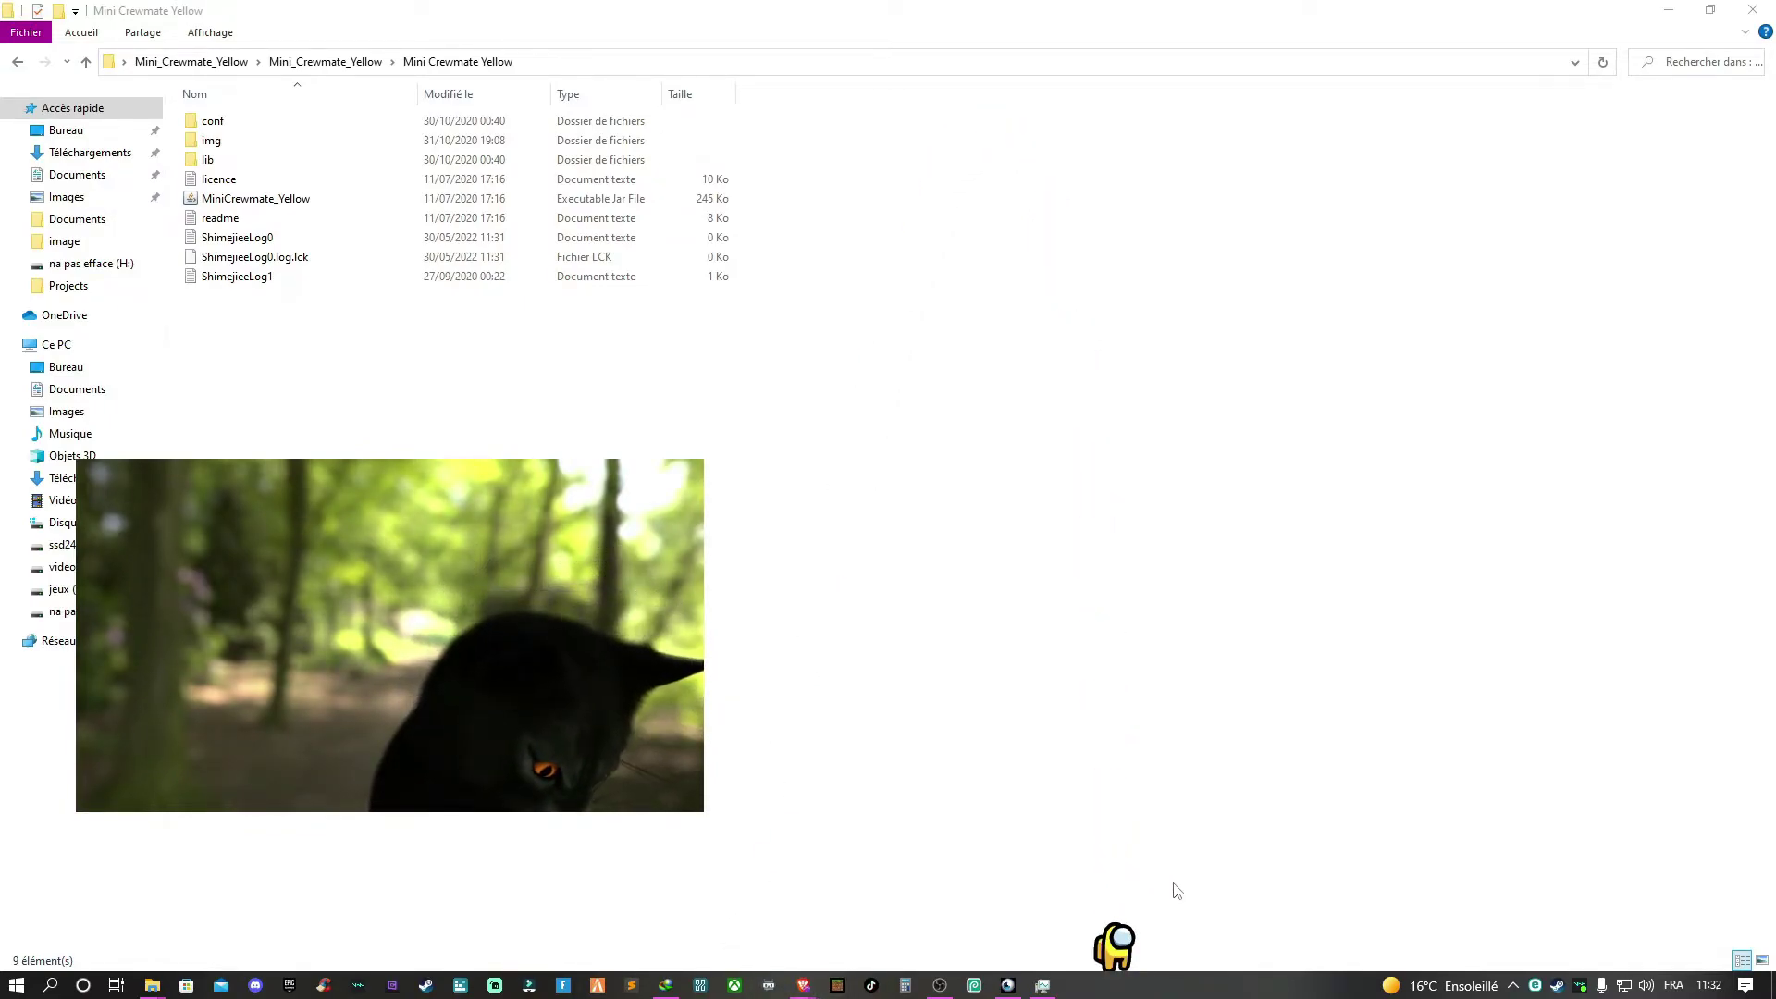
Move the yellow Shimeji-ee icon from the hidden notification icons to the visible taskbar area and open its options window
{"action": "left_click", "coordinate": [1493, 918]}
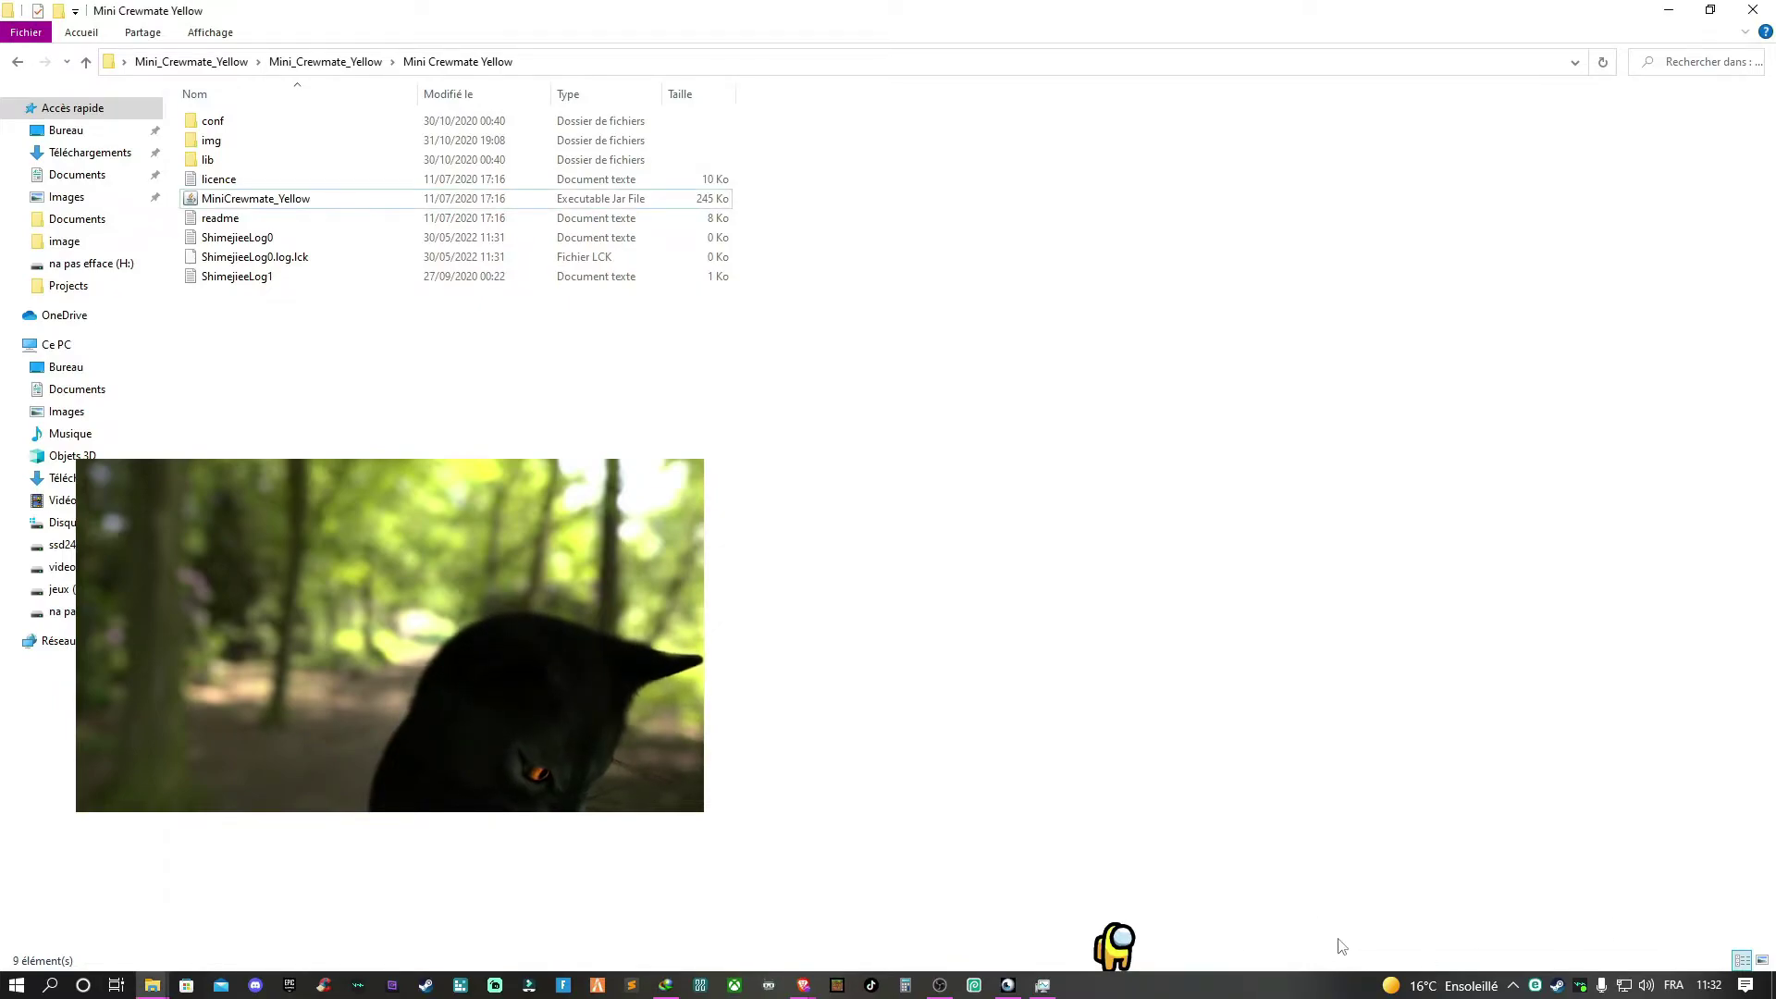
{"action": "left_click", "coordinate": [1514, 985]}
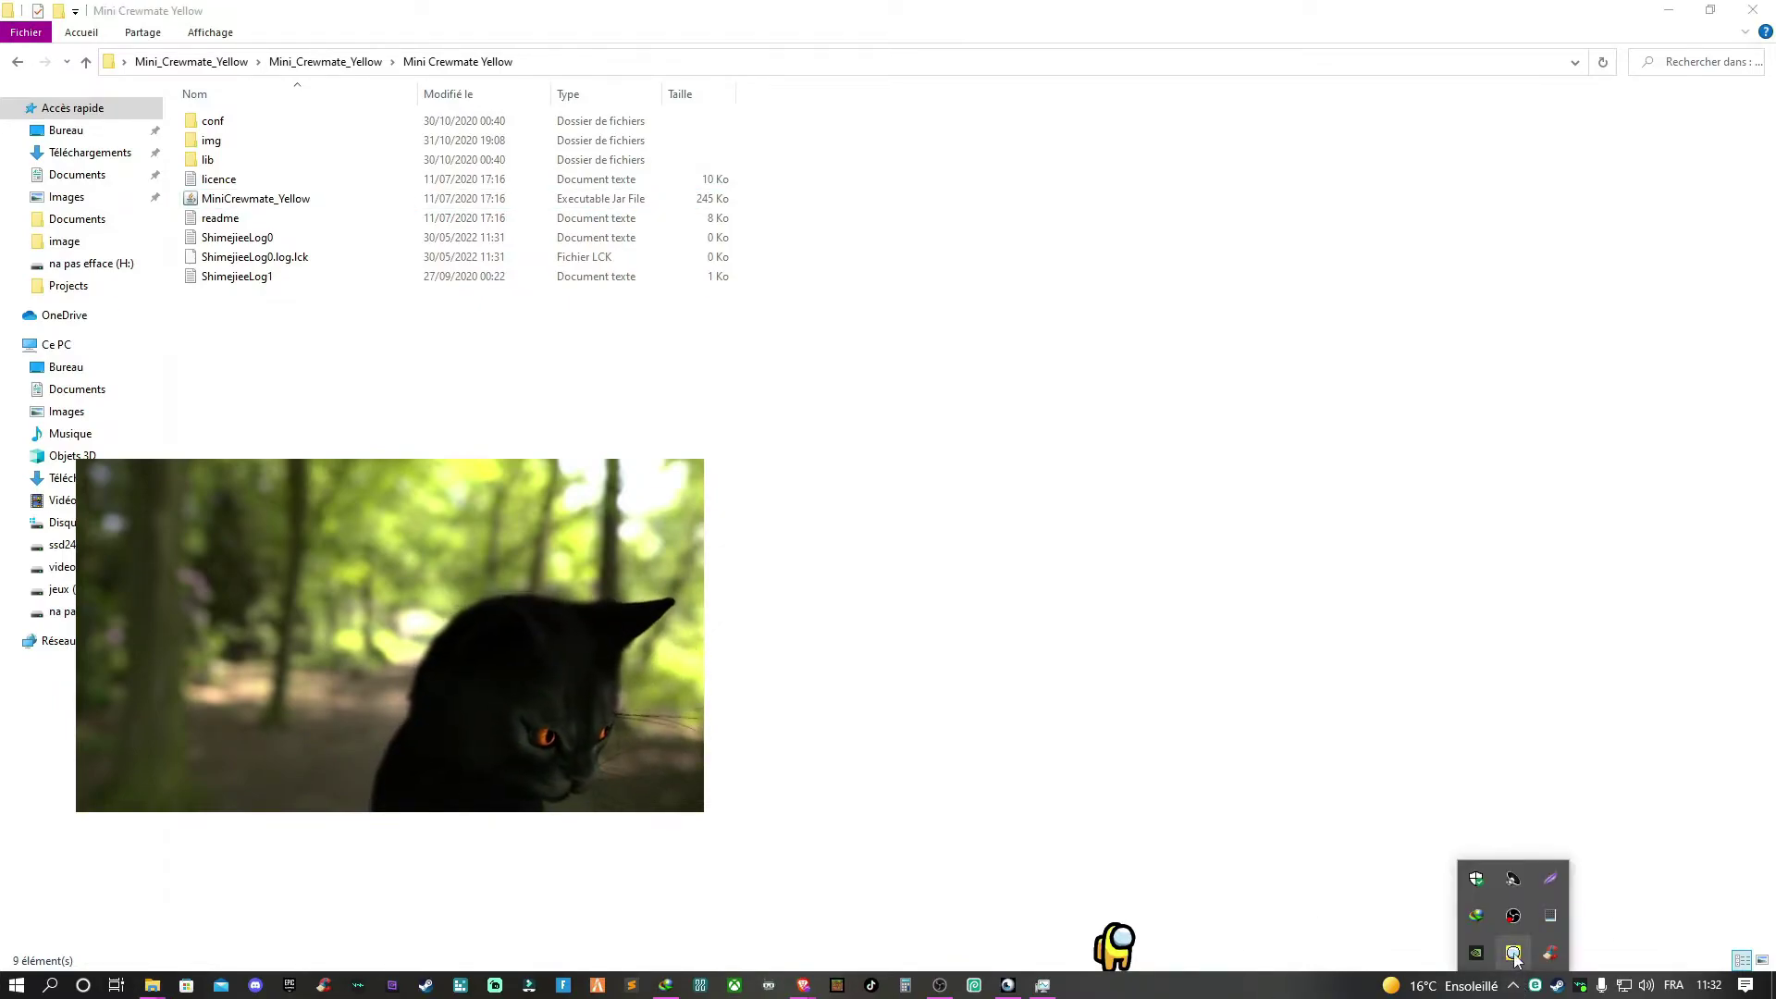
{"action": "left_click", "coordinate": [1492, 988]}
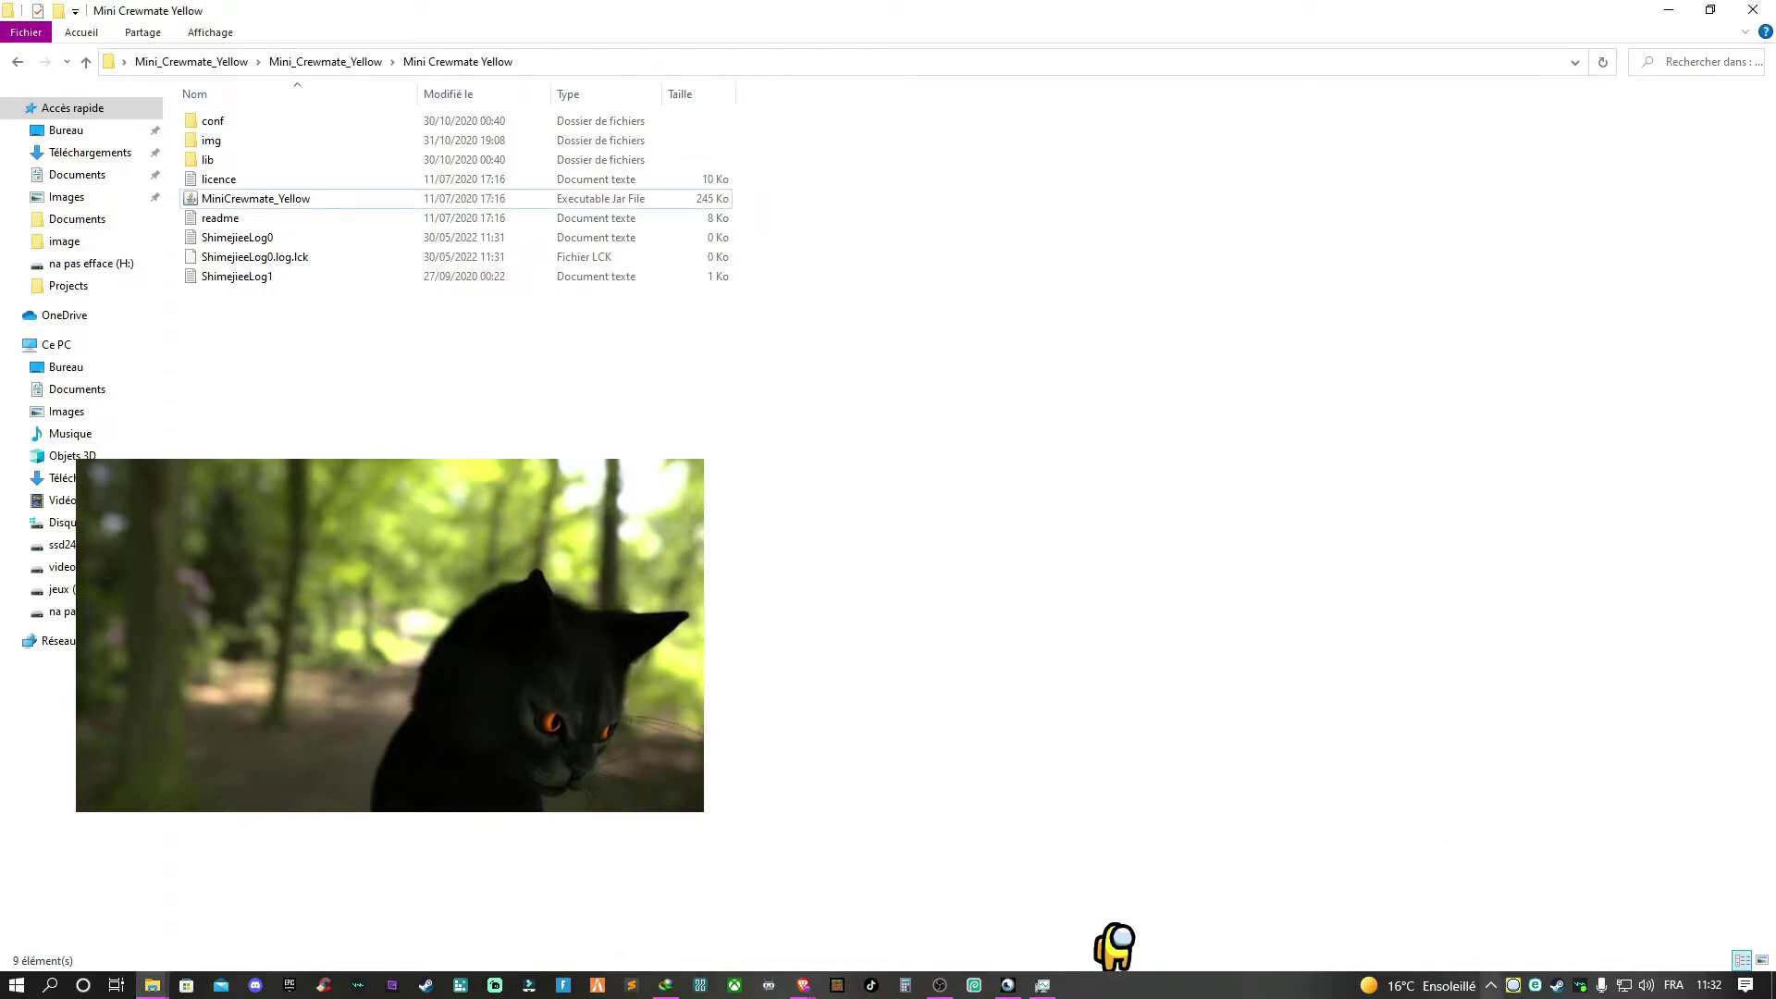
{"action": "left_click", "coordinate": [1514, 986]}
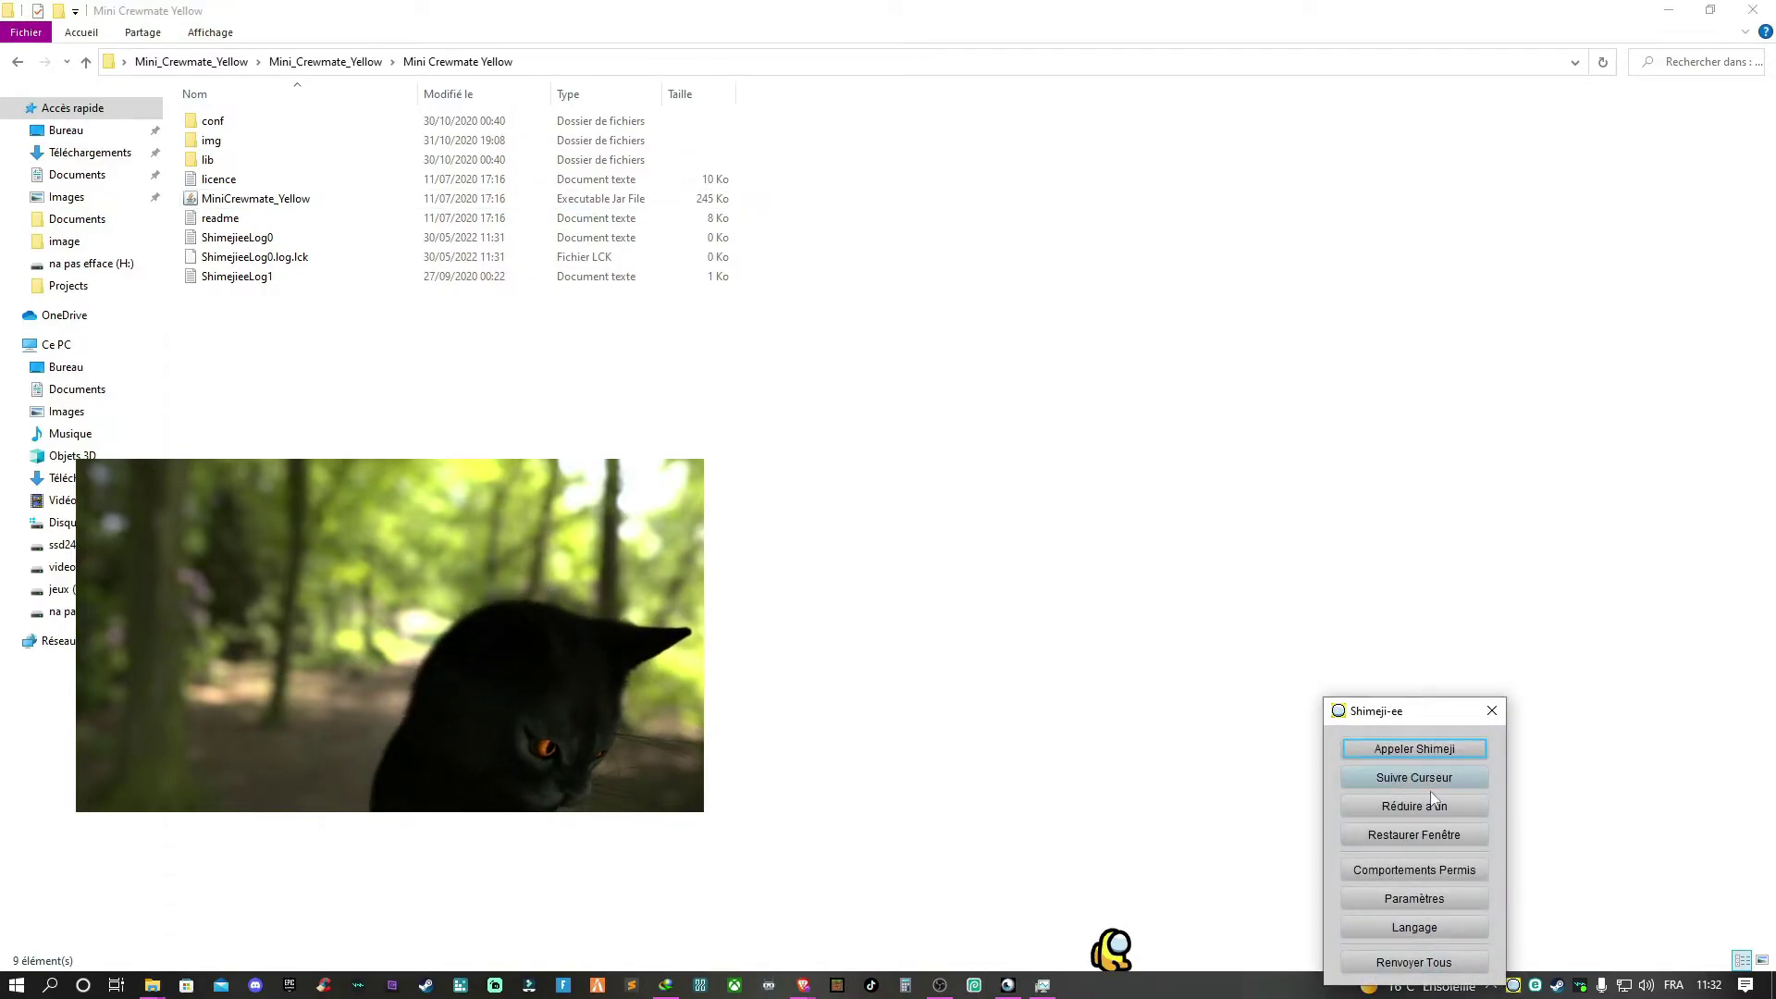
Review the yellow pet's allowed behaviours and the options available in its settings
{"action": "left_click", "coordinate": [1441, 873]}
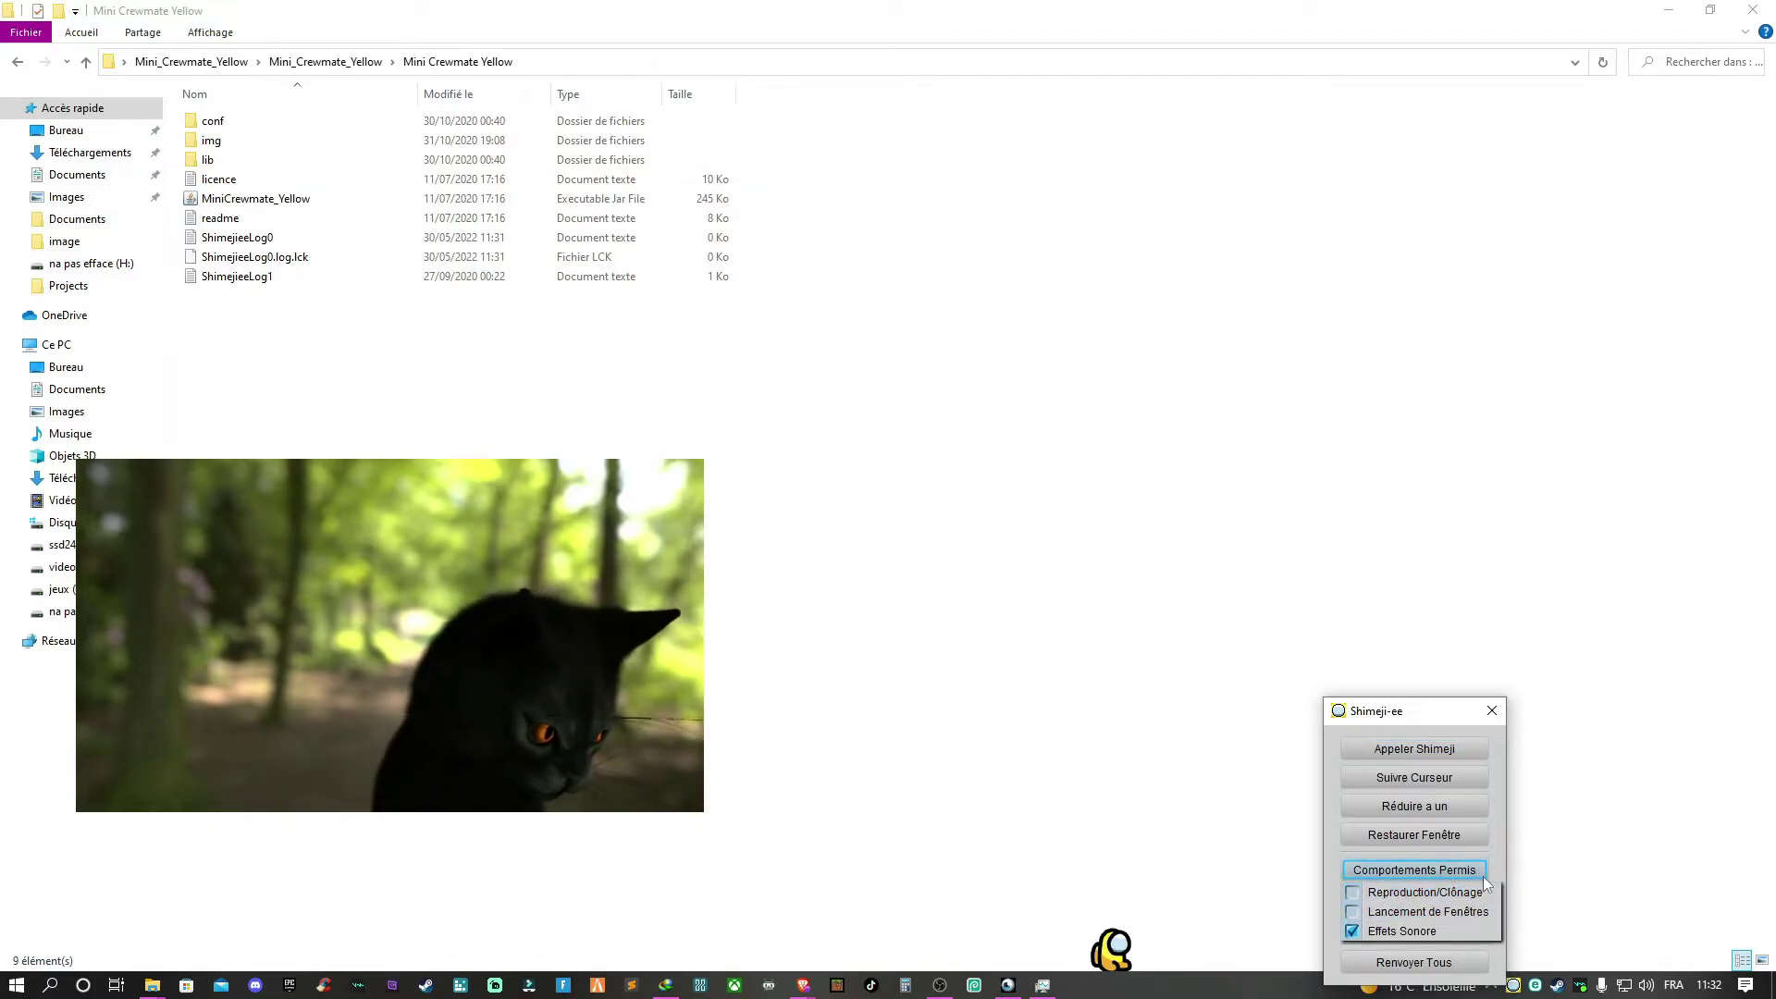
{"action": "left_click", "coordinate": [1498, 869]}
{"action": "left_click", "coordinate": [1441, 902]}
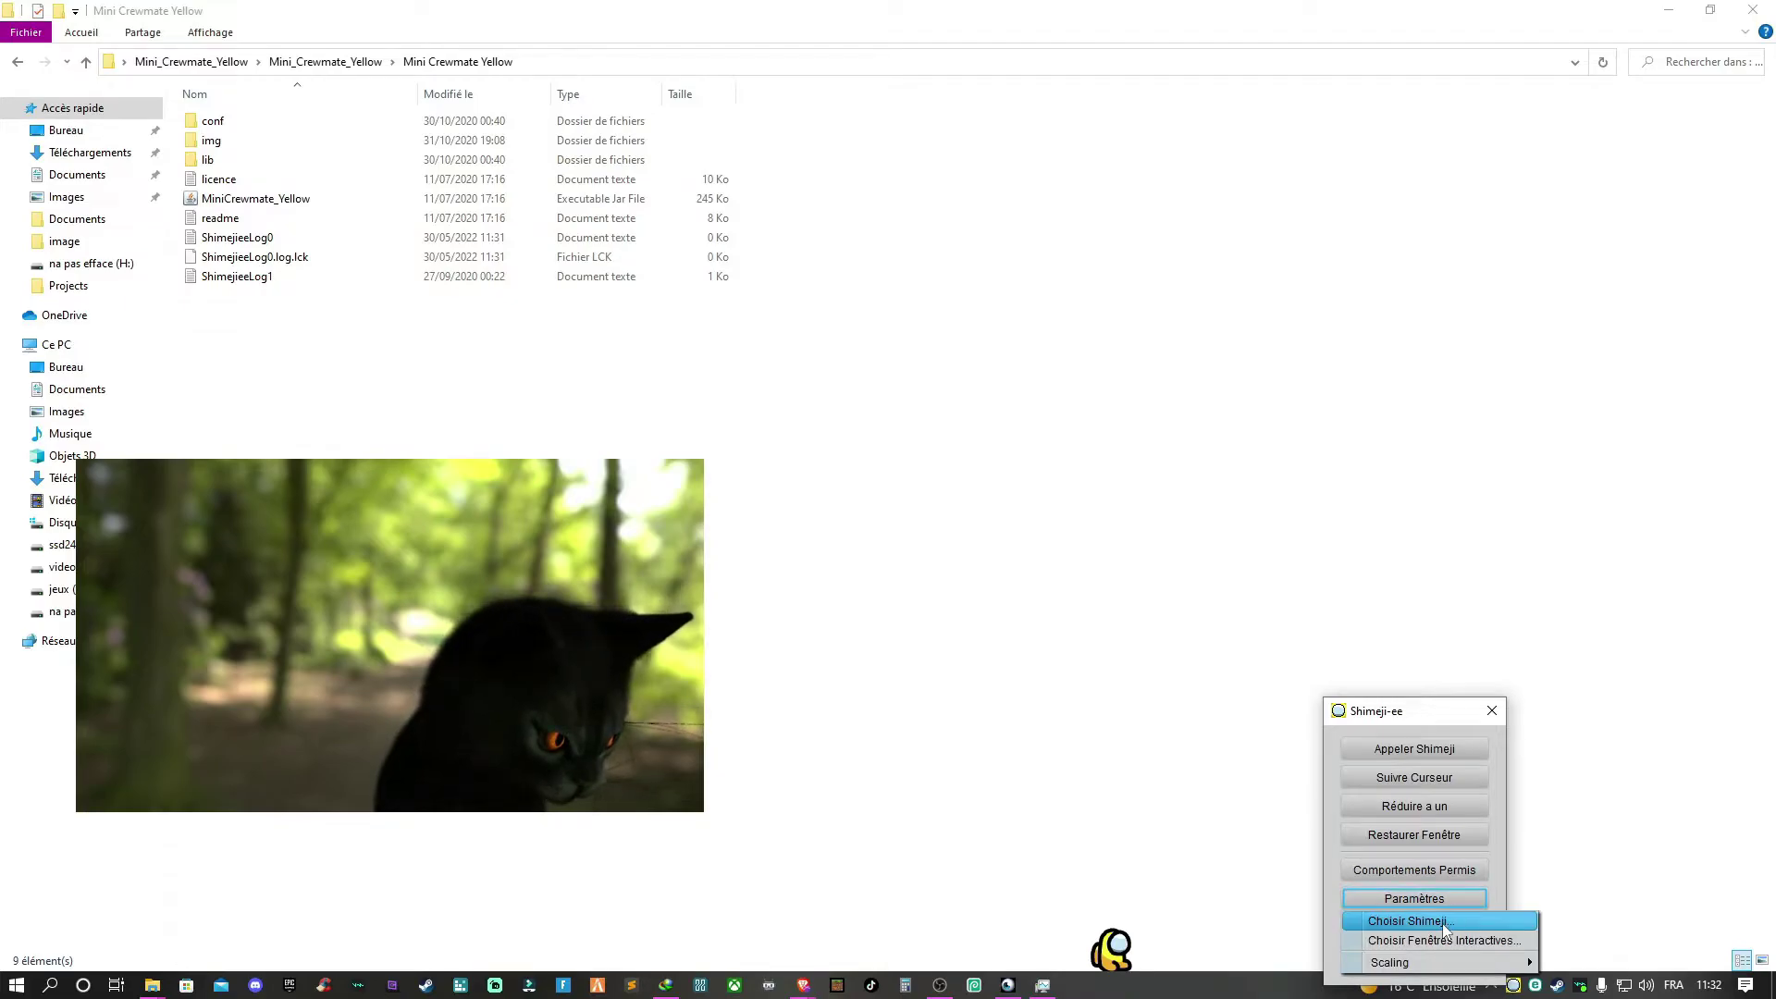
{"action": "mouse_move", "coordinate": [1447, 966]}
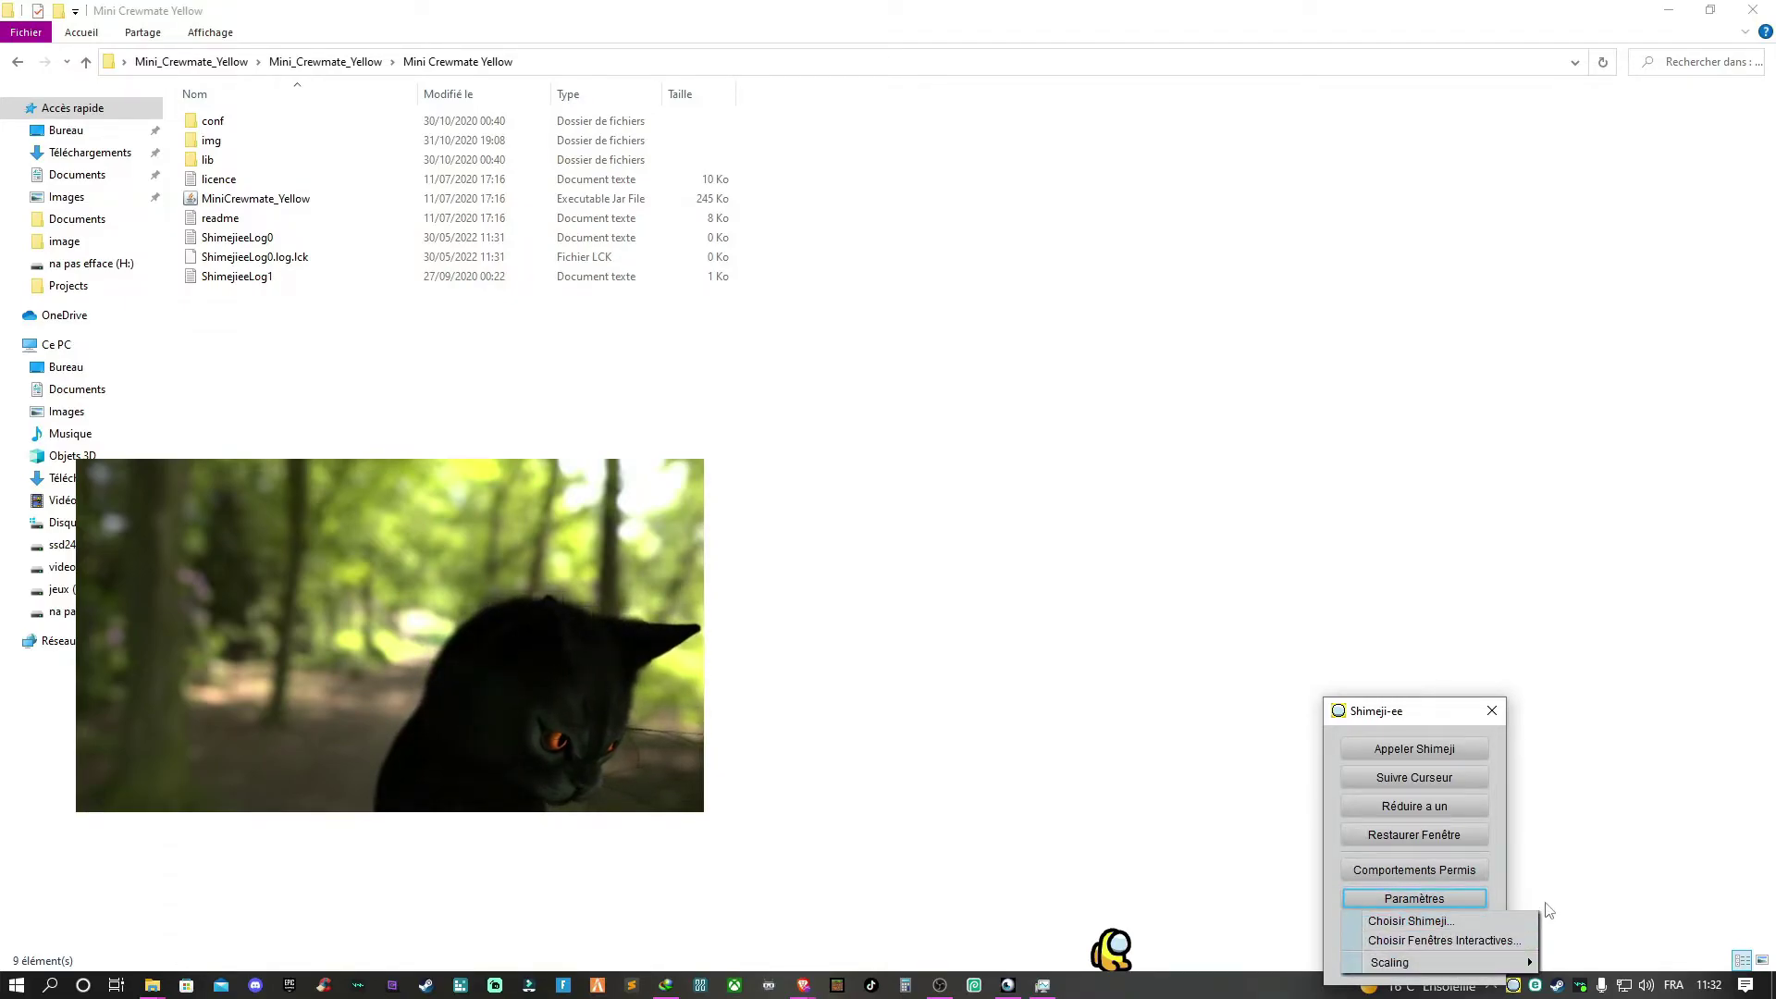
Examine the pet's list of interactive windows and the prompt for adding one, cancel the prompt and close the list
{"action": "left_click", "coordinate": [1504, 941]}
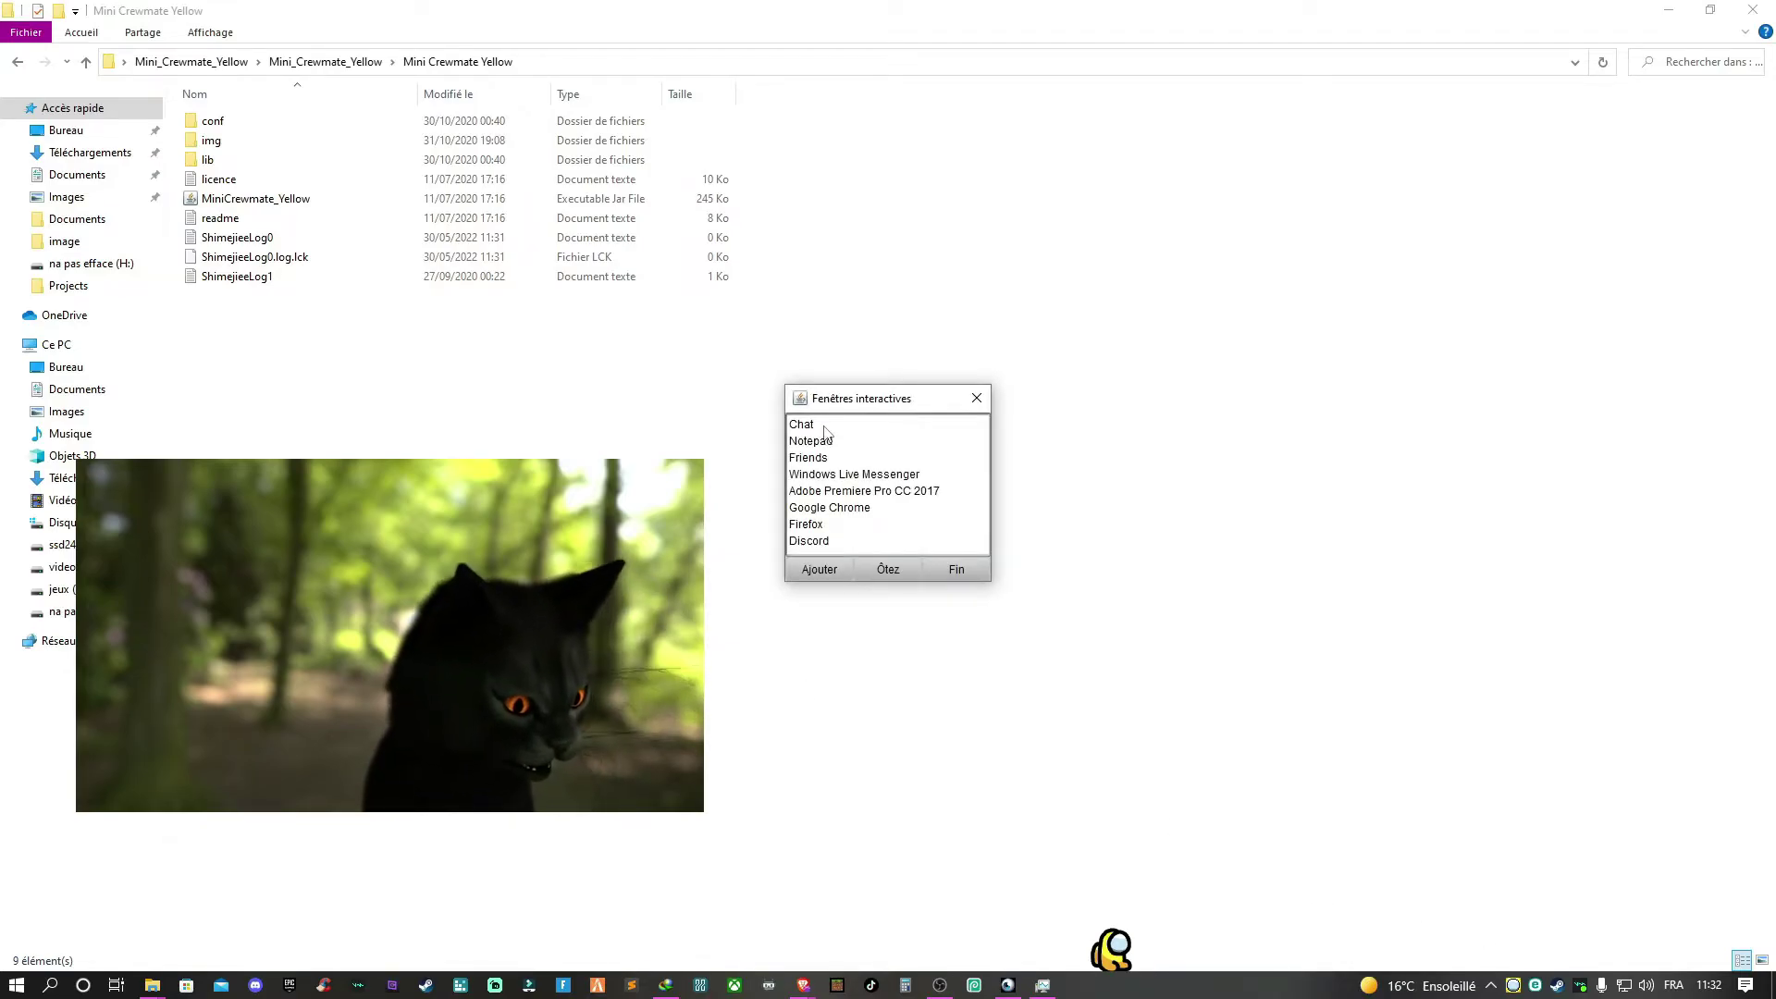
{"action": "left_click", "coordinate": [826, 509]}
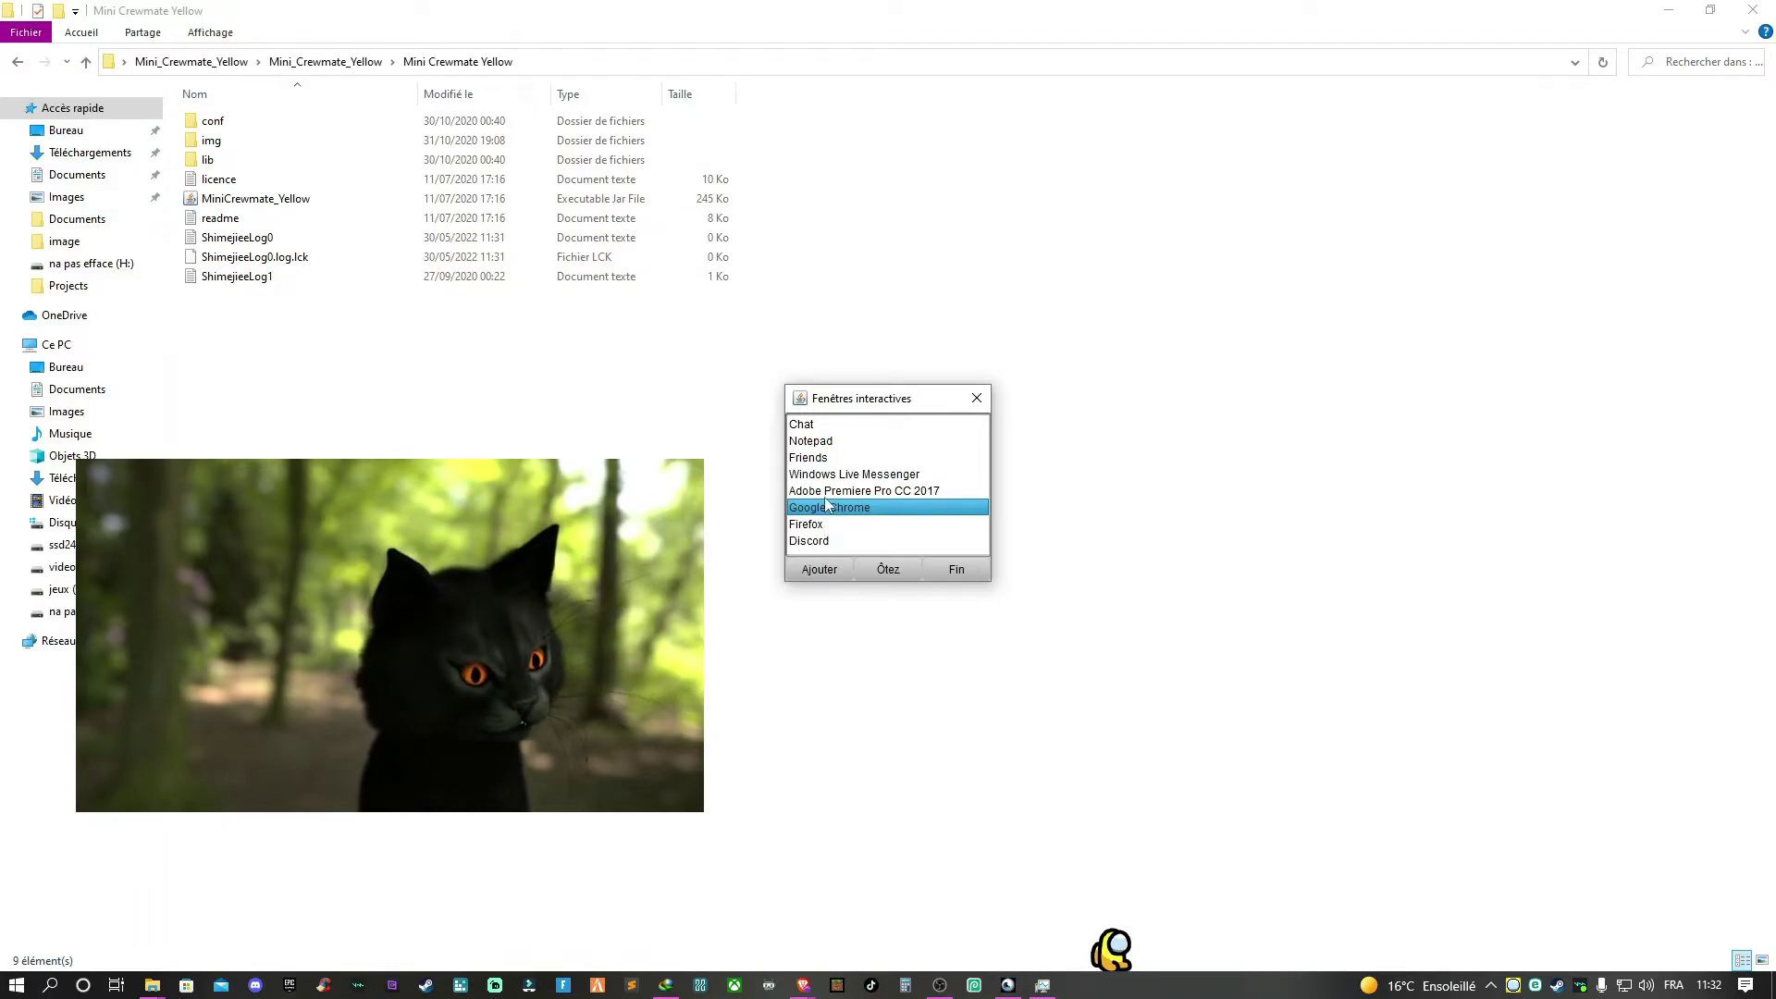
{"action": "left_click", "coordinate": [818, 542]}
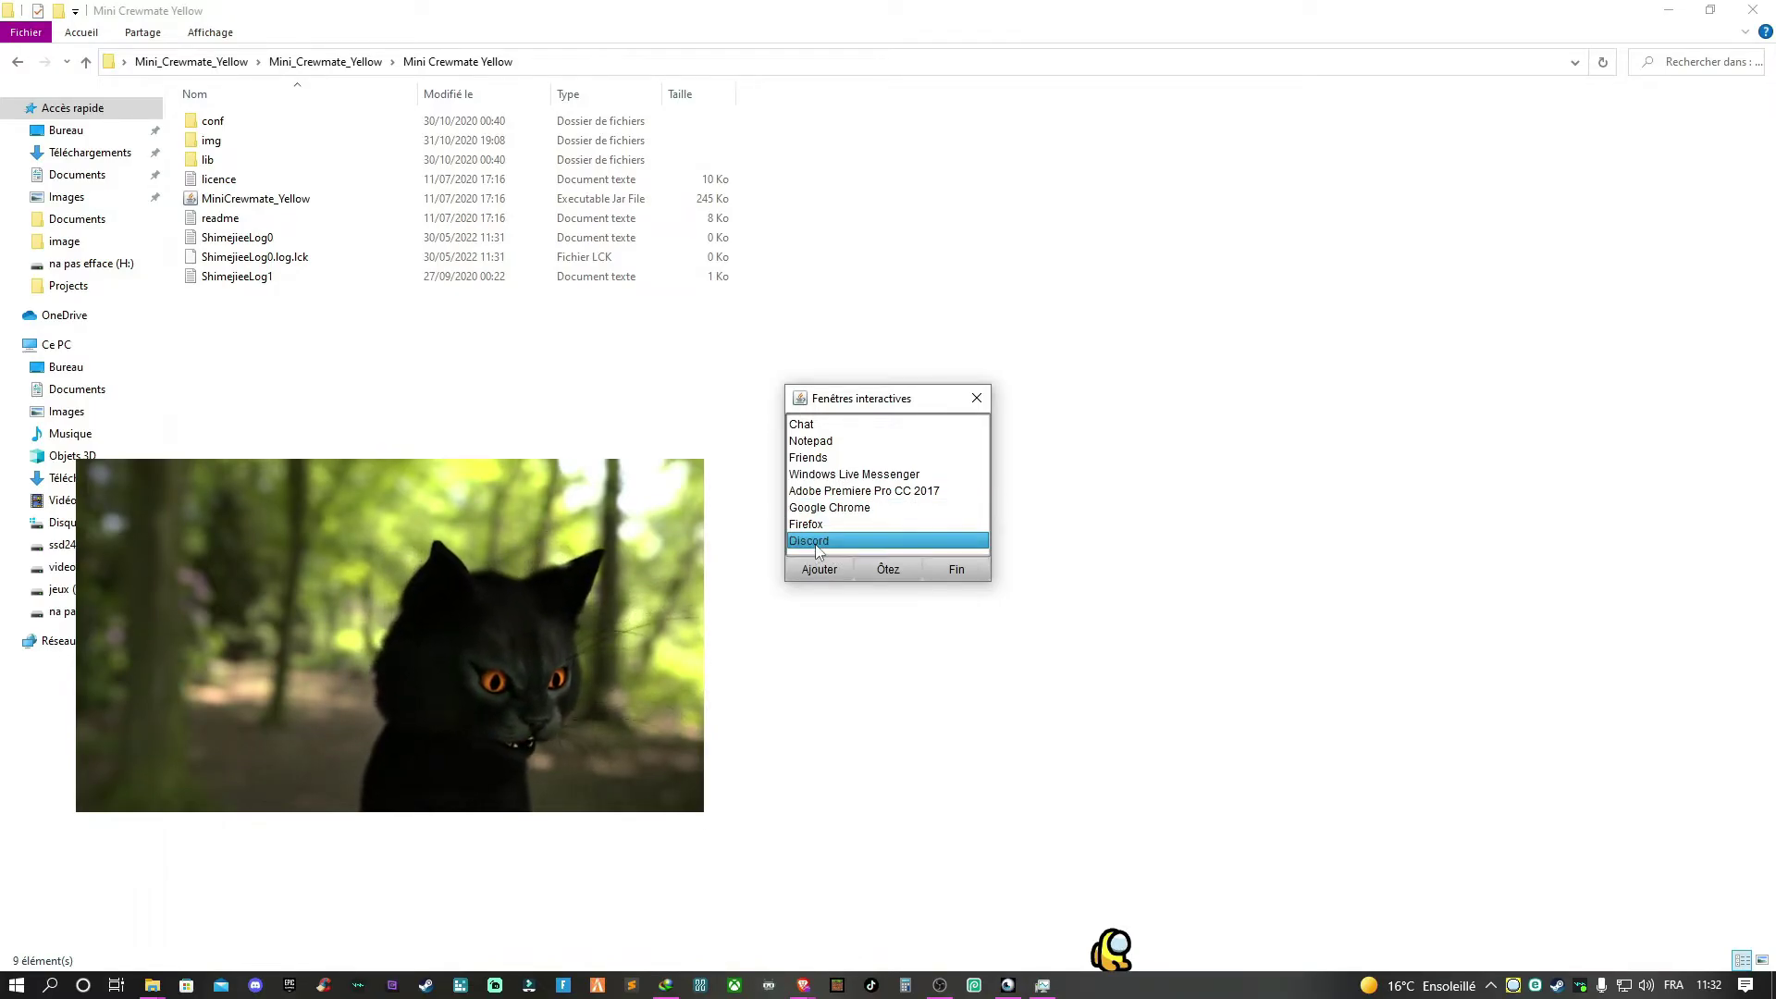
{"action": "left_click", "coordinate": [819, 570]}
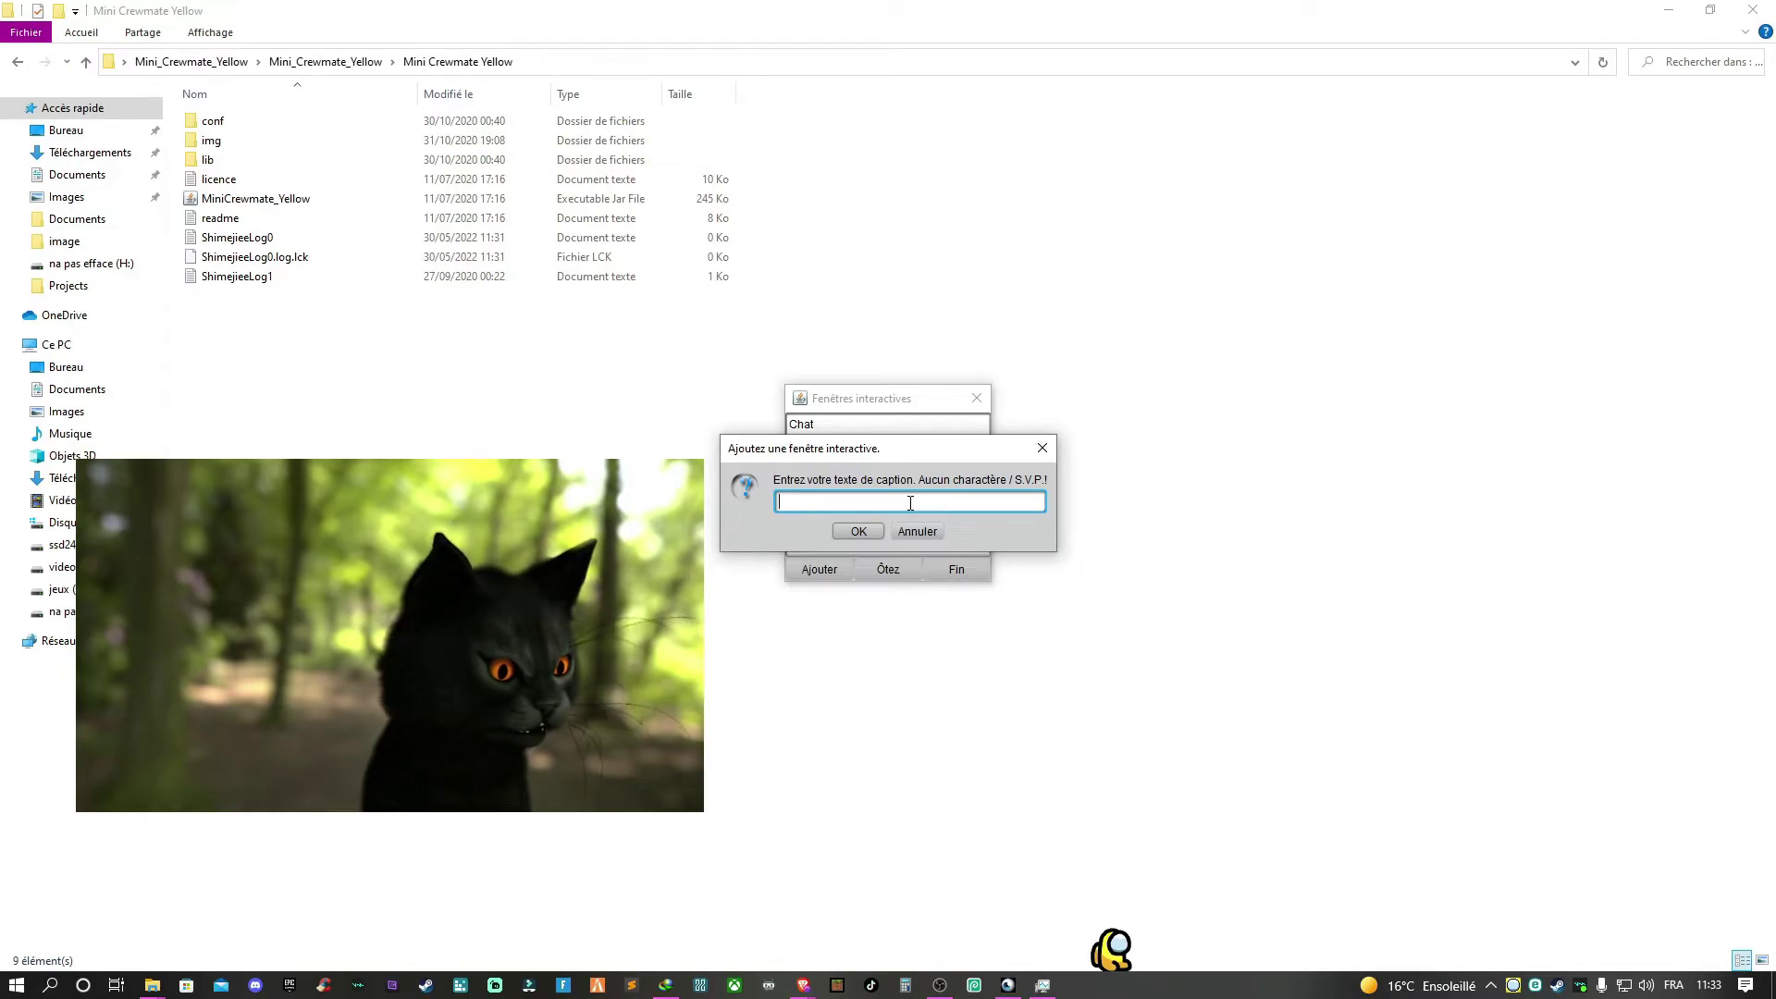
{"action": "left_click", "coordinate": [920, 530]}
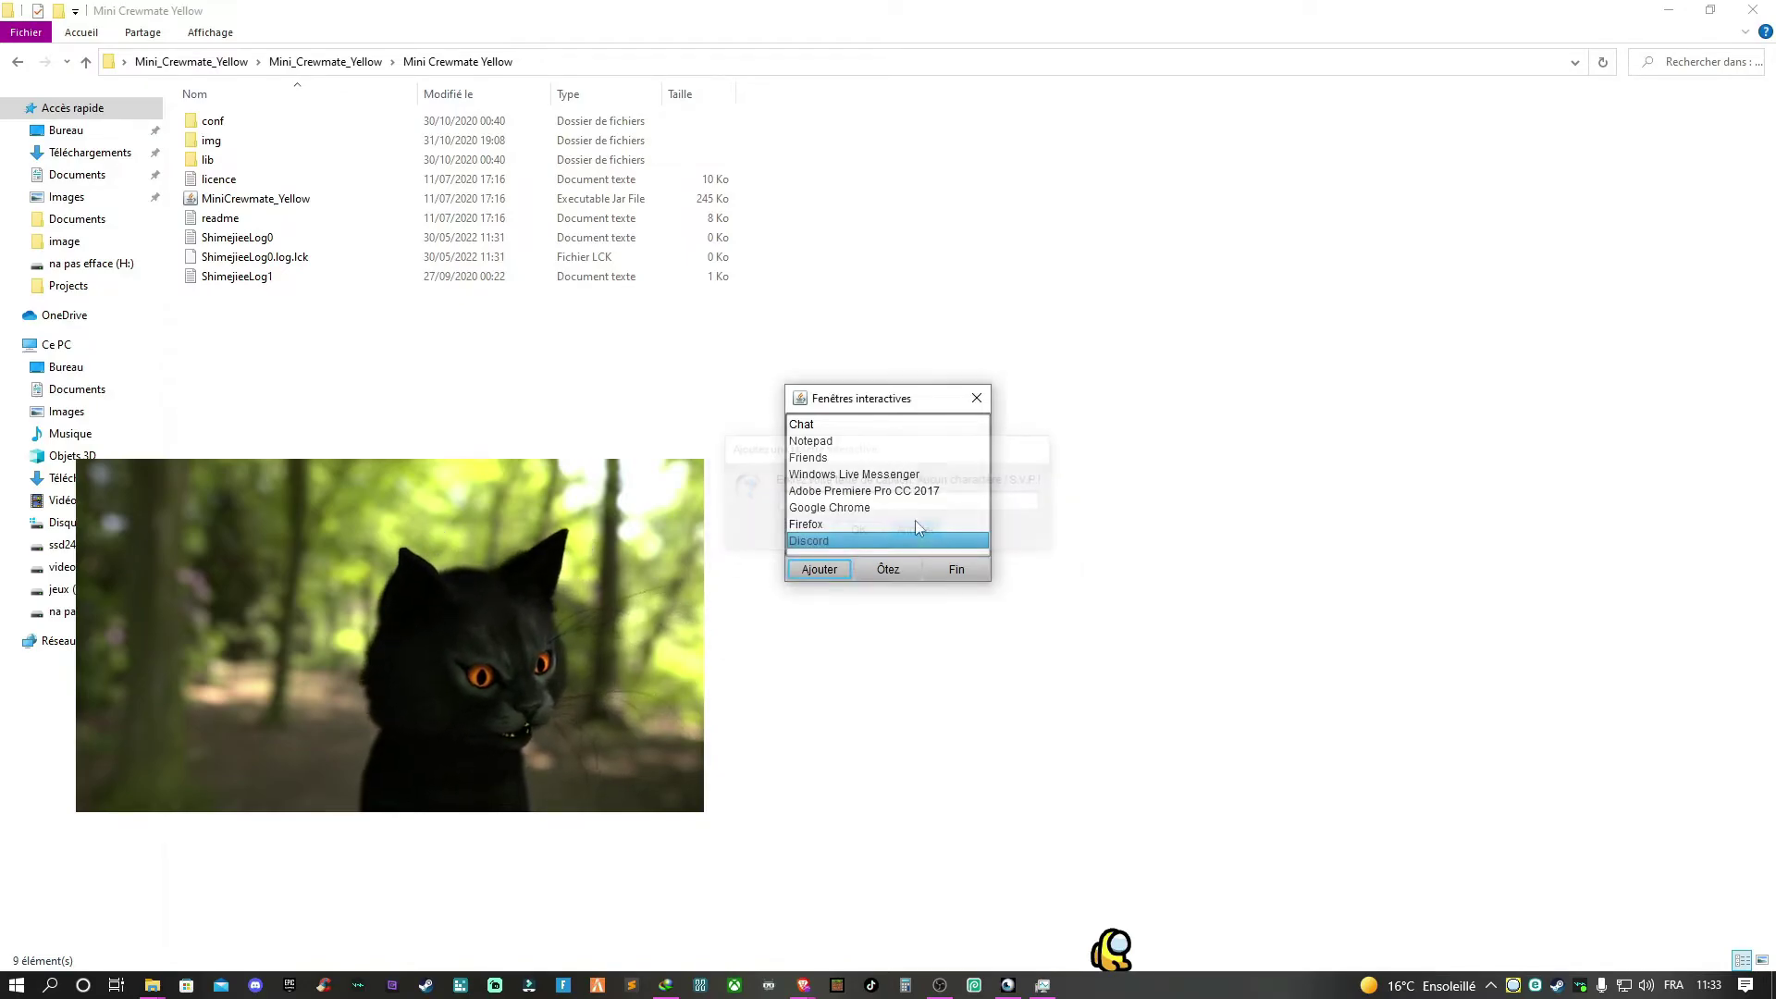
{"action": "left_click", "coordinate": [861, 427]}
{"action": "left_click", "coordinate": [862, 448]}
{"action": "left_click", "coordinate": [867, 462]}
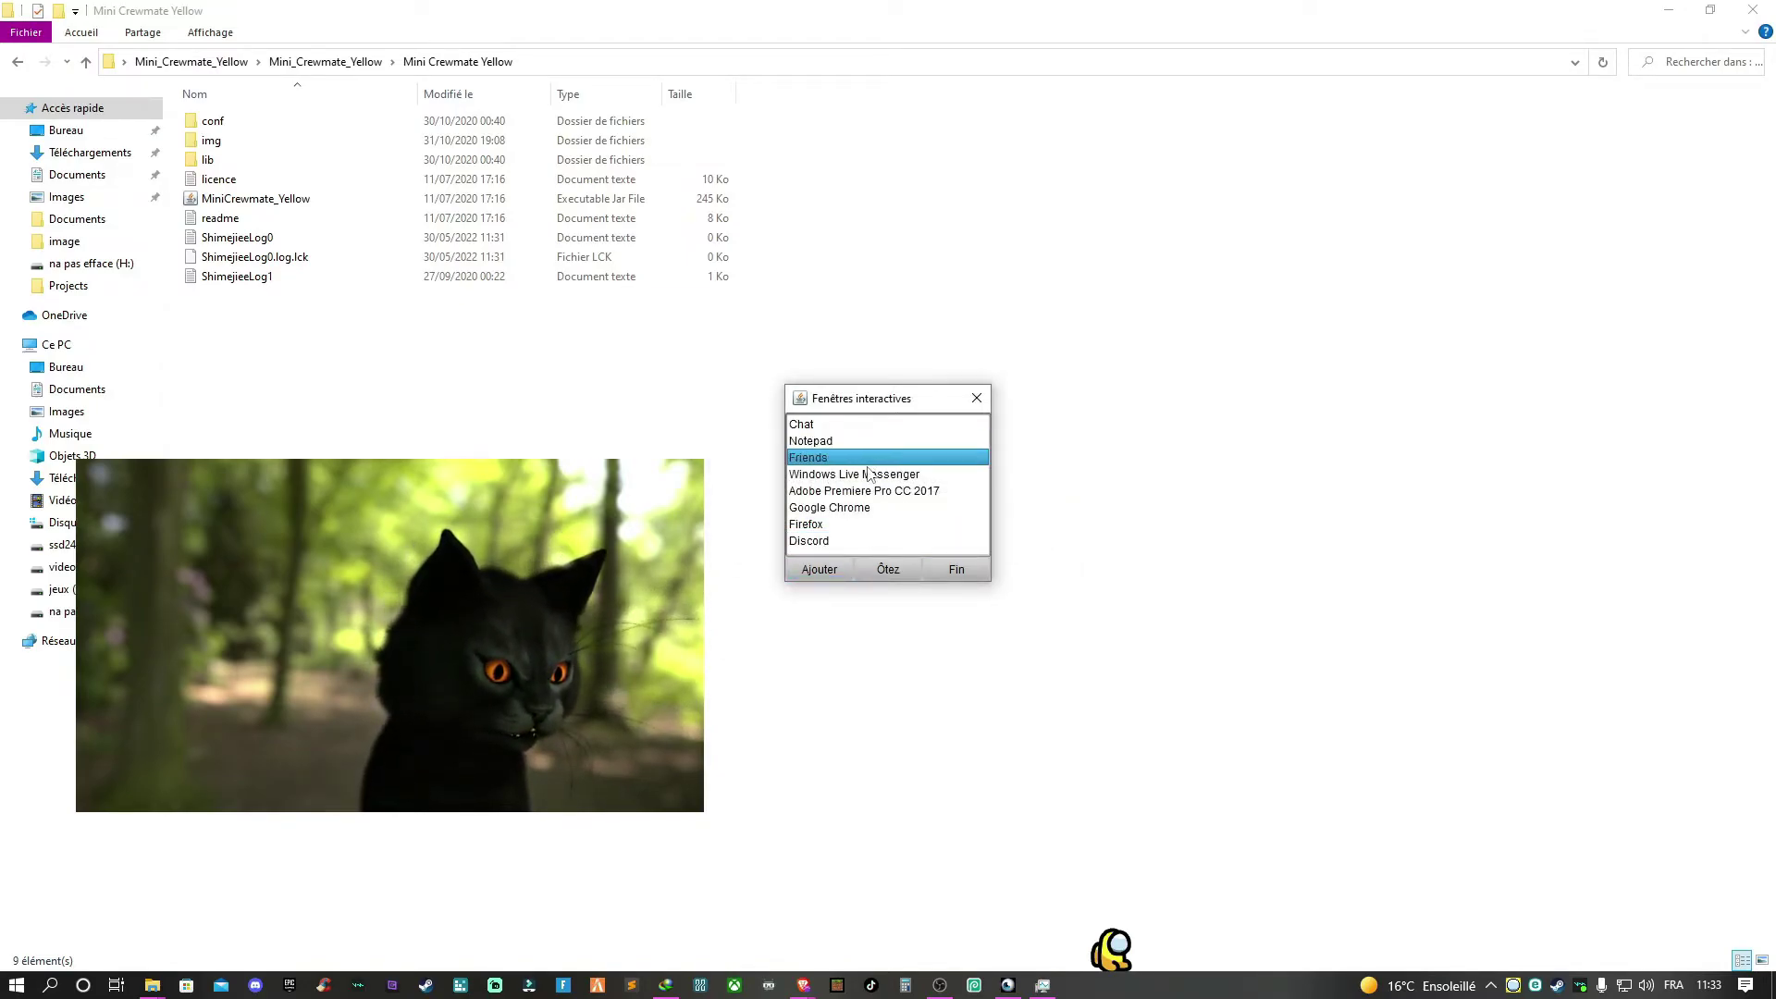
{"action": "left_click", "coordinate": [871, 477]}
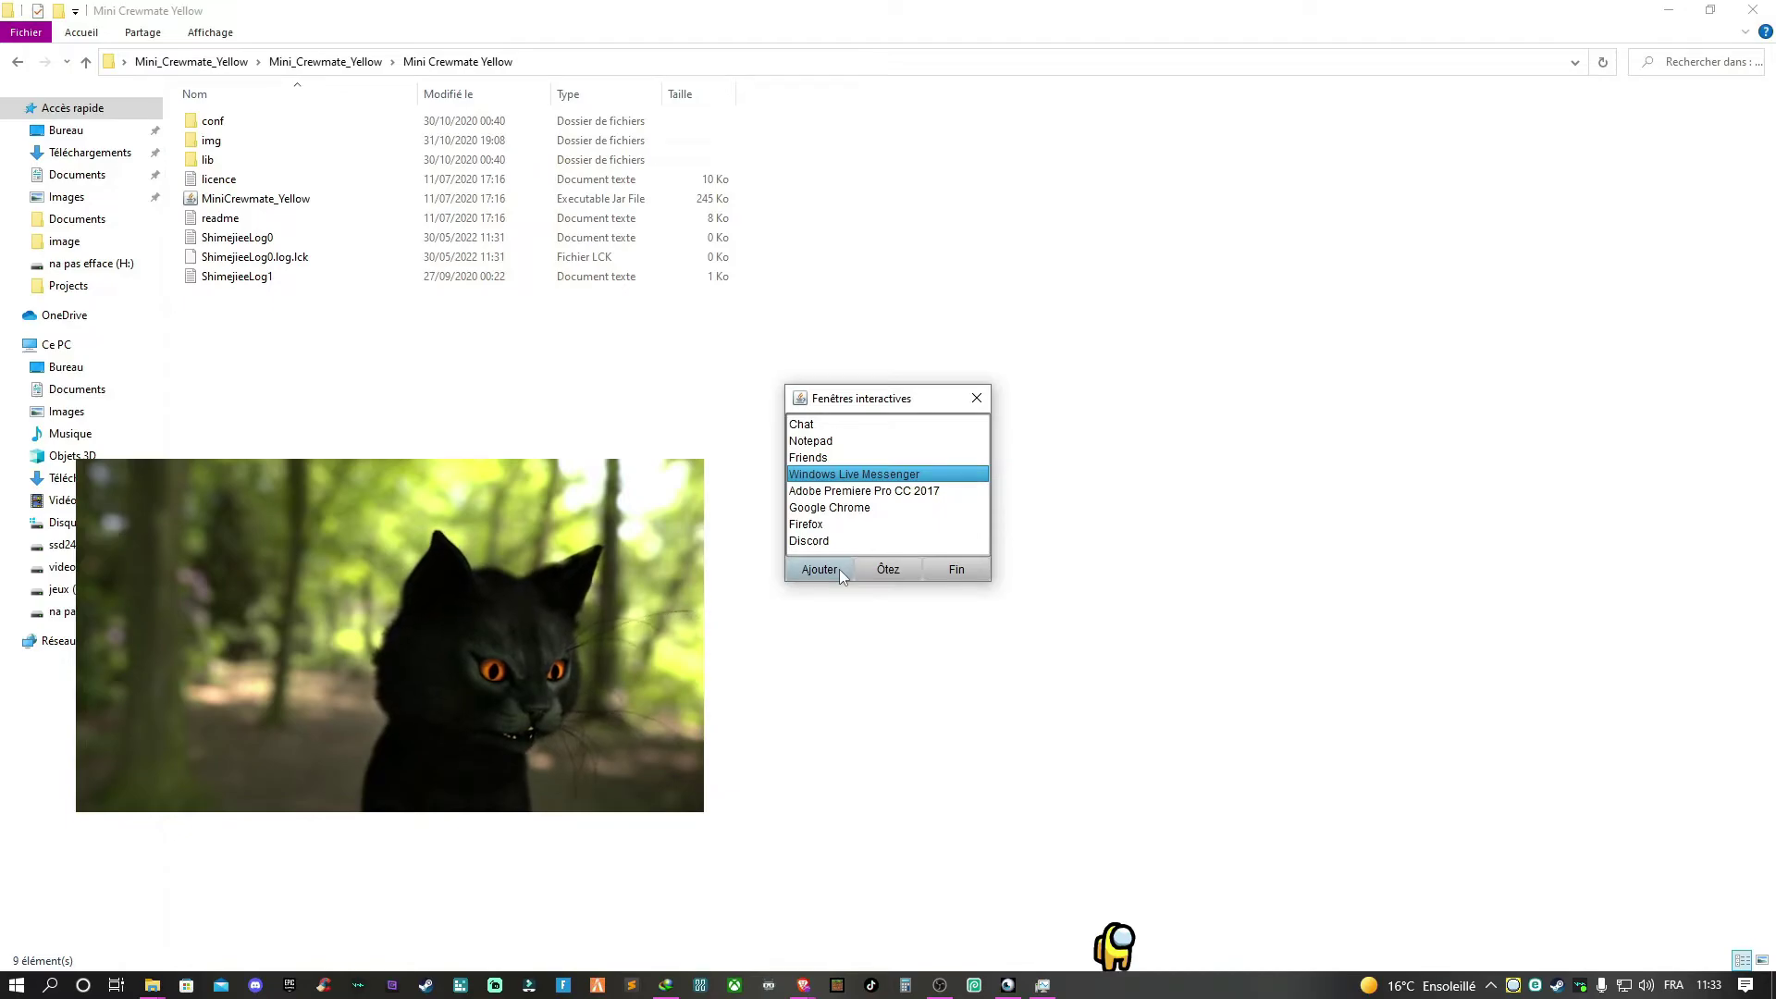
{"action": "left_click", "coordinate": [975, 398]}
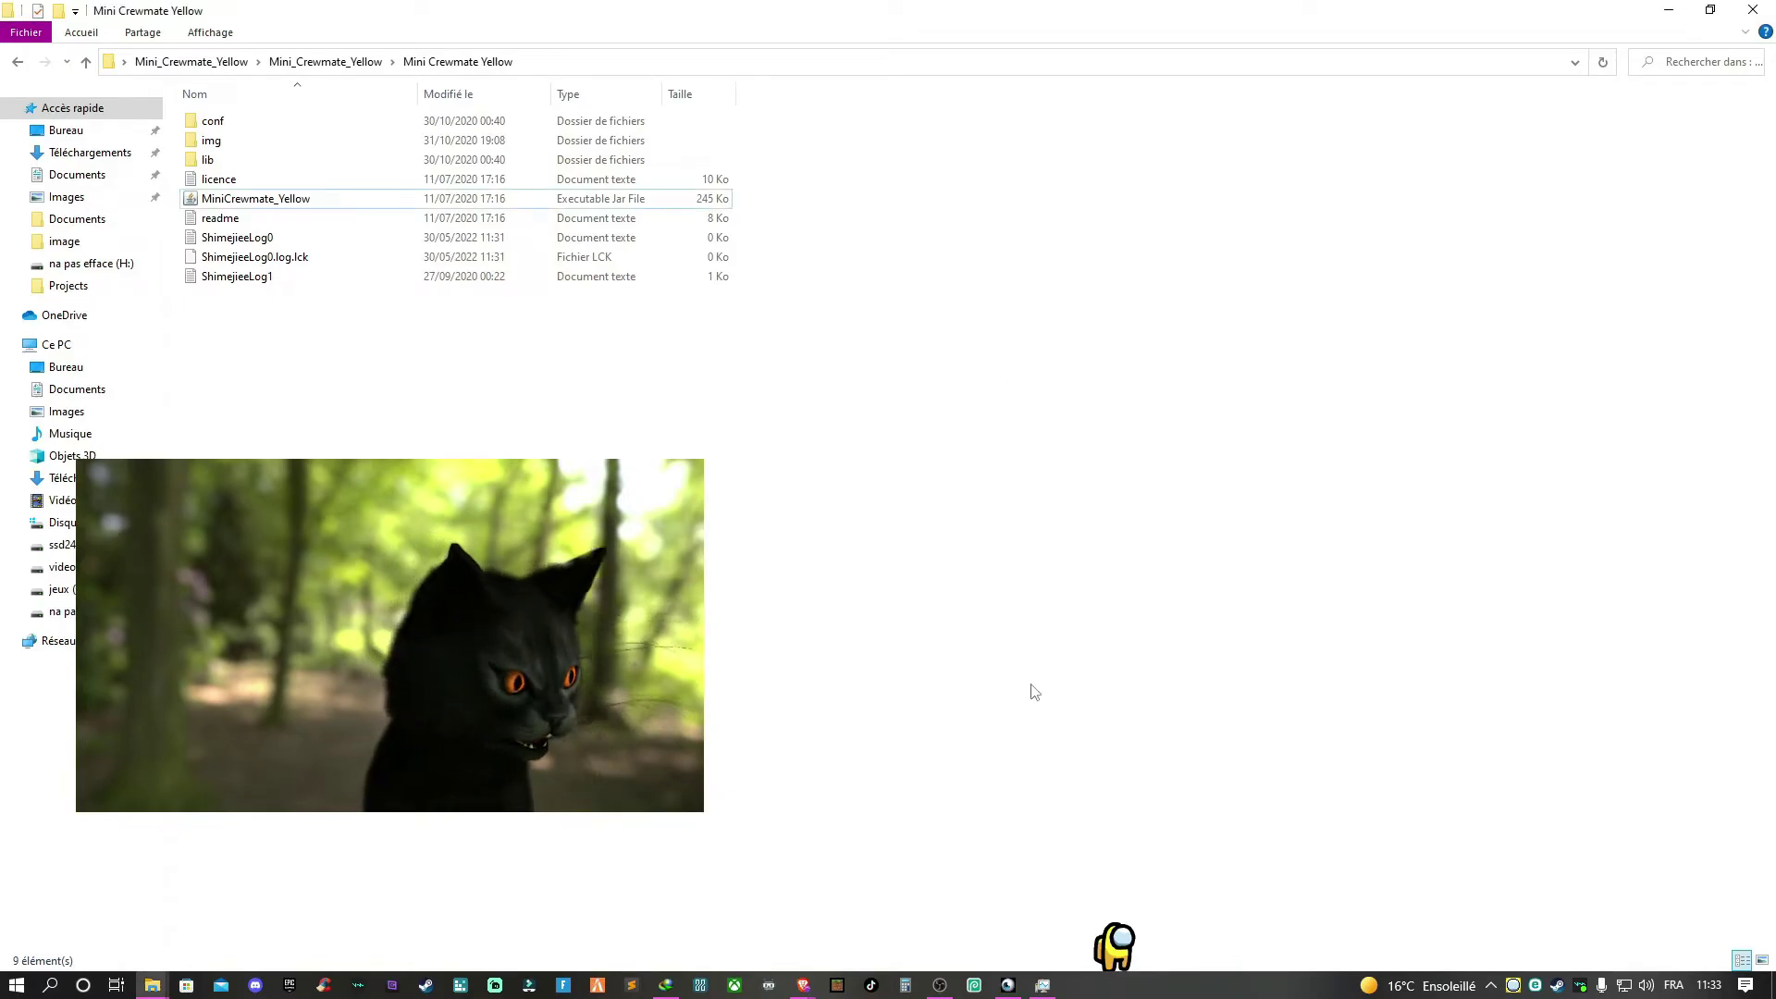
Reopen the yellow pet's options and make the pet follow the cursor again
{"action": "left_click", "coordinate": [1515, 983]}
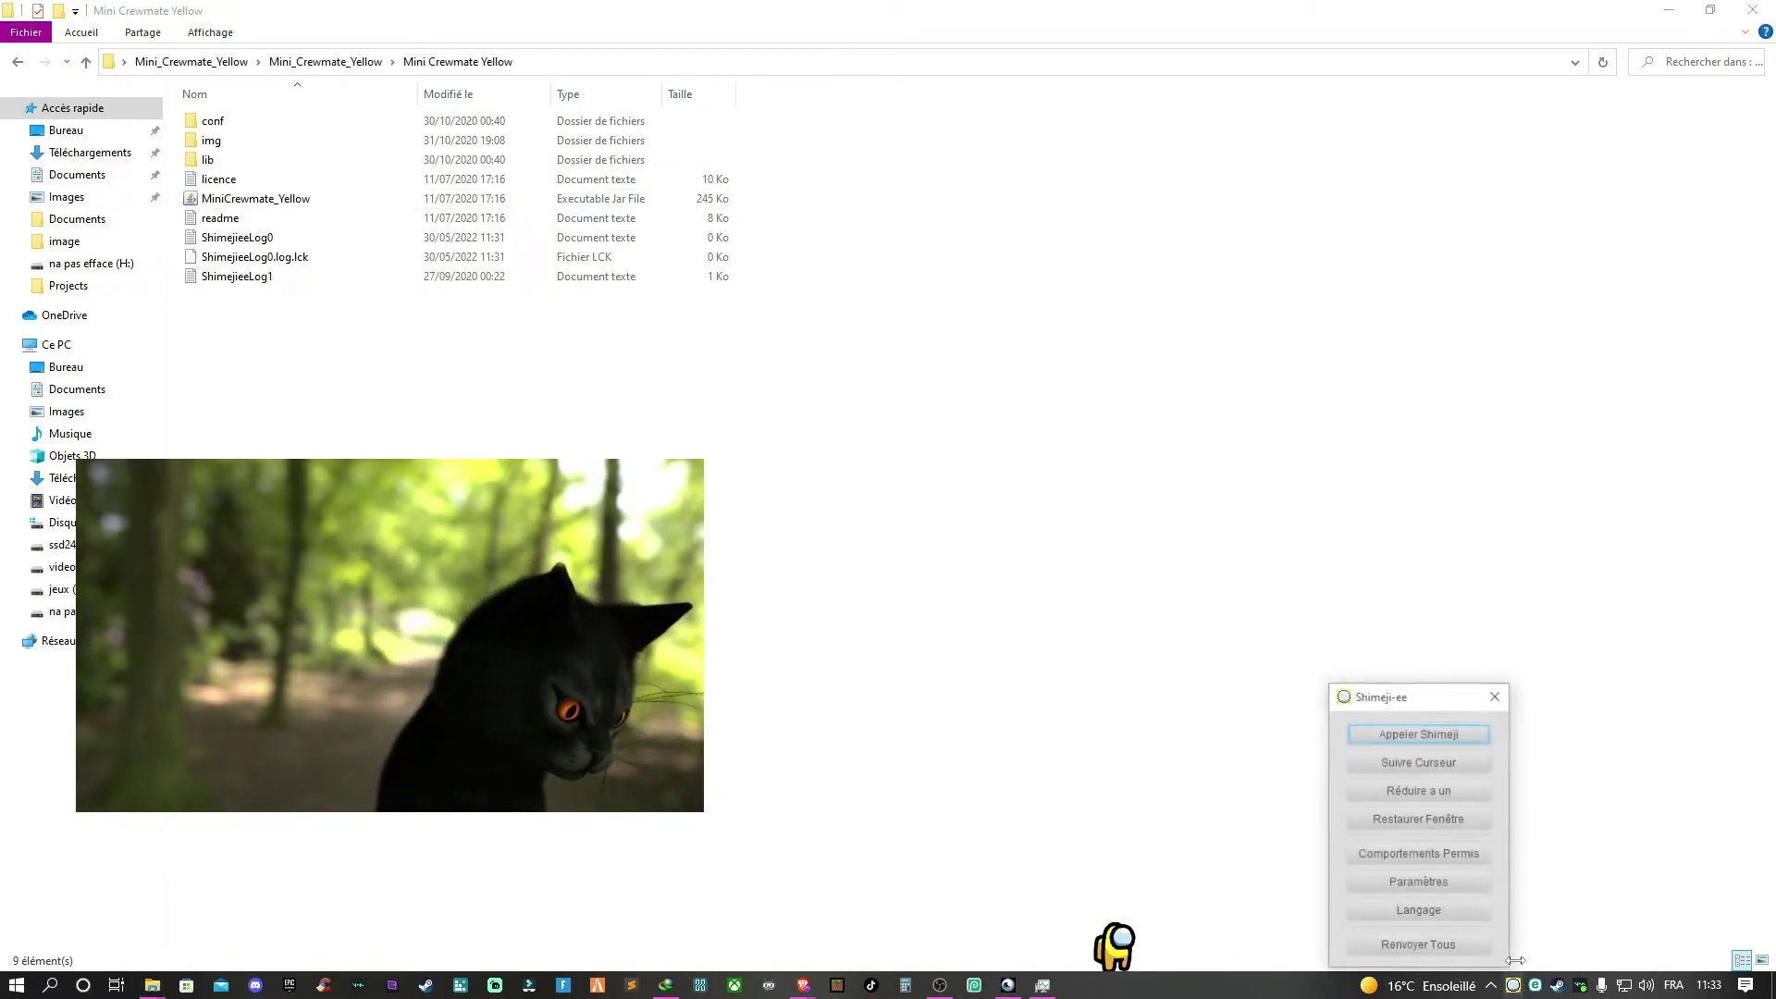
{"action": "left_click", "coordinate": [1450, 763]}
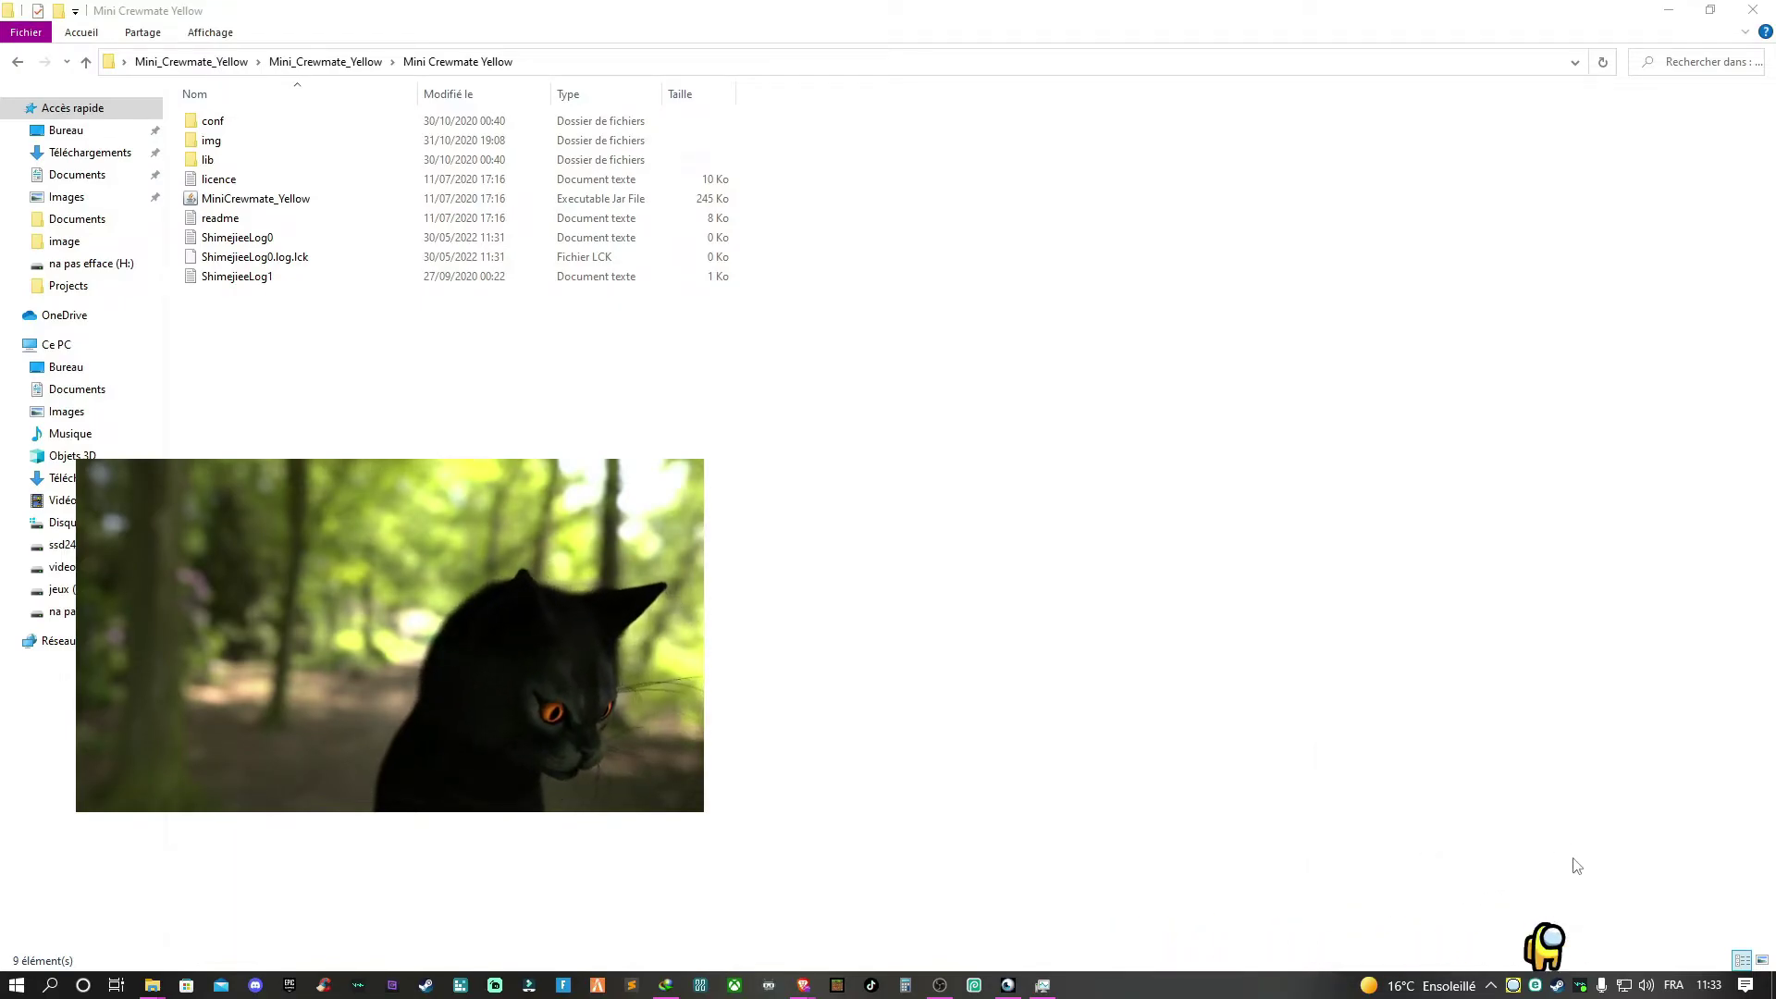
{"action": "left_click", "coordinate": [1089, 875]}
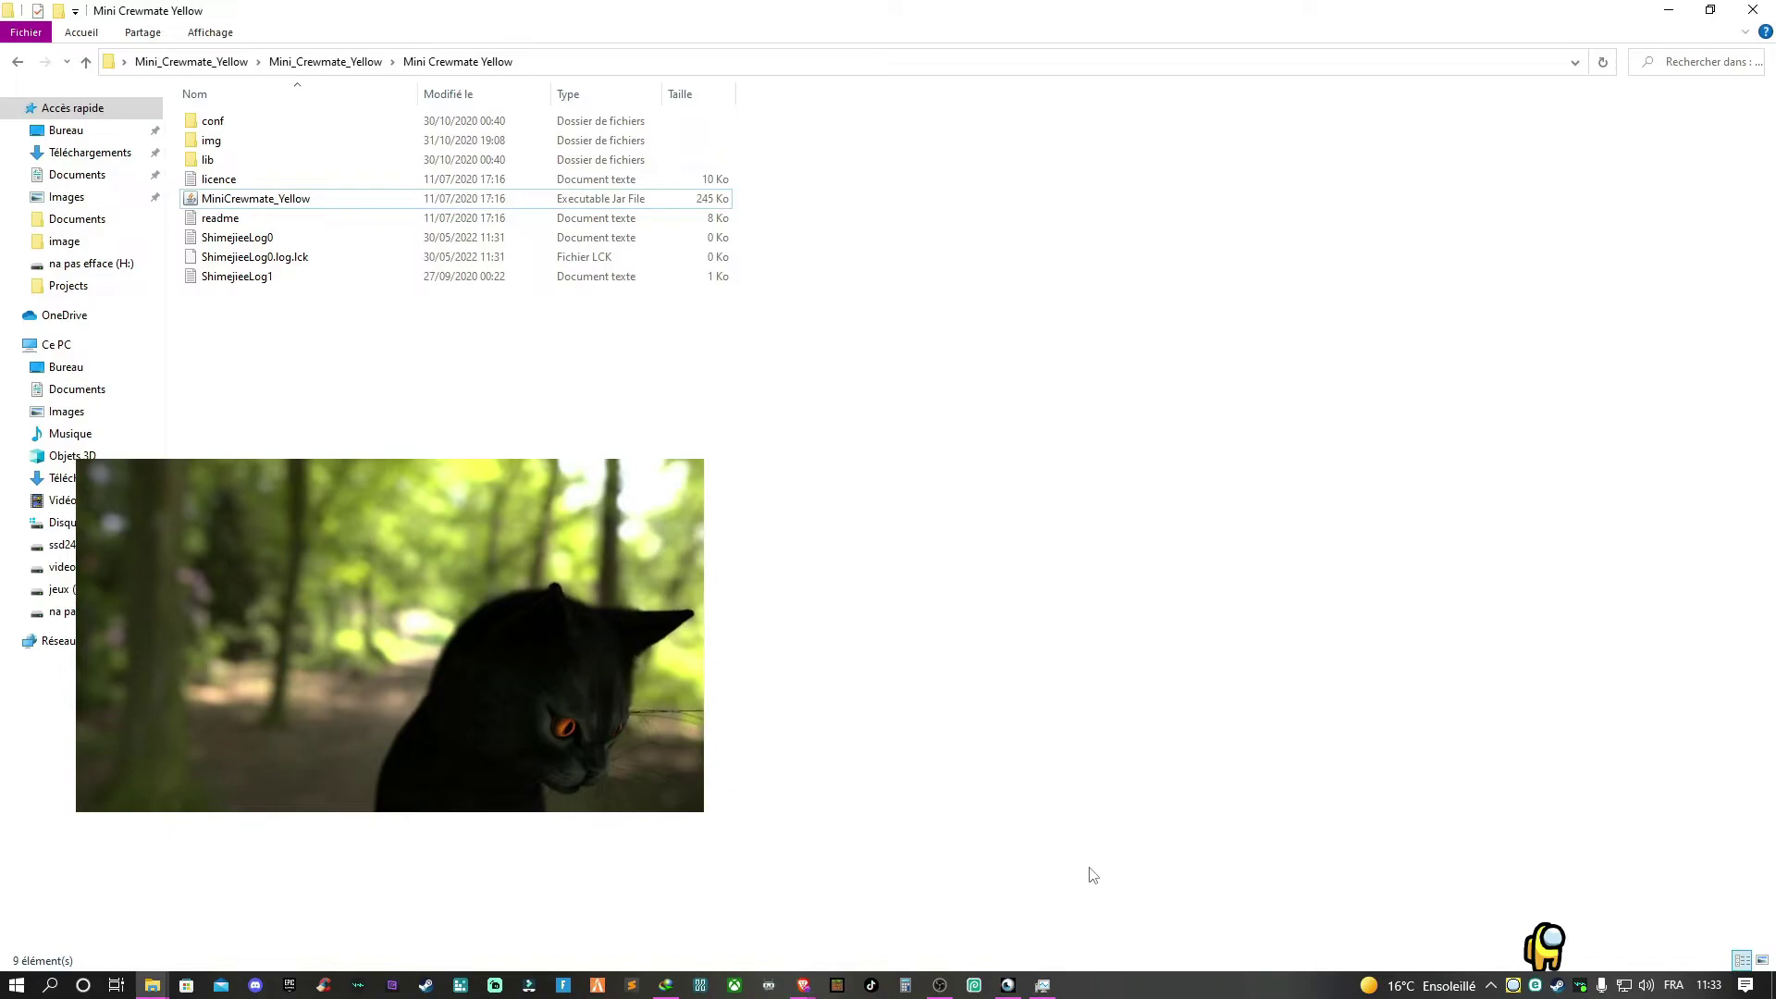
Call a second yellow Shimeji onto the screen and reduce the pets to one
{"action": "left_click", "coordinate": [1517, 988]}
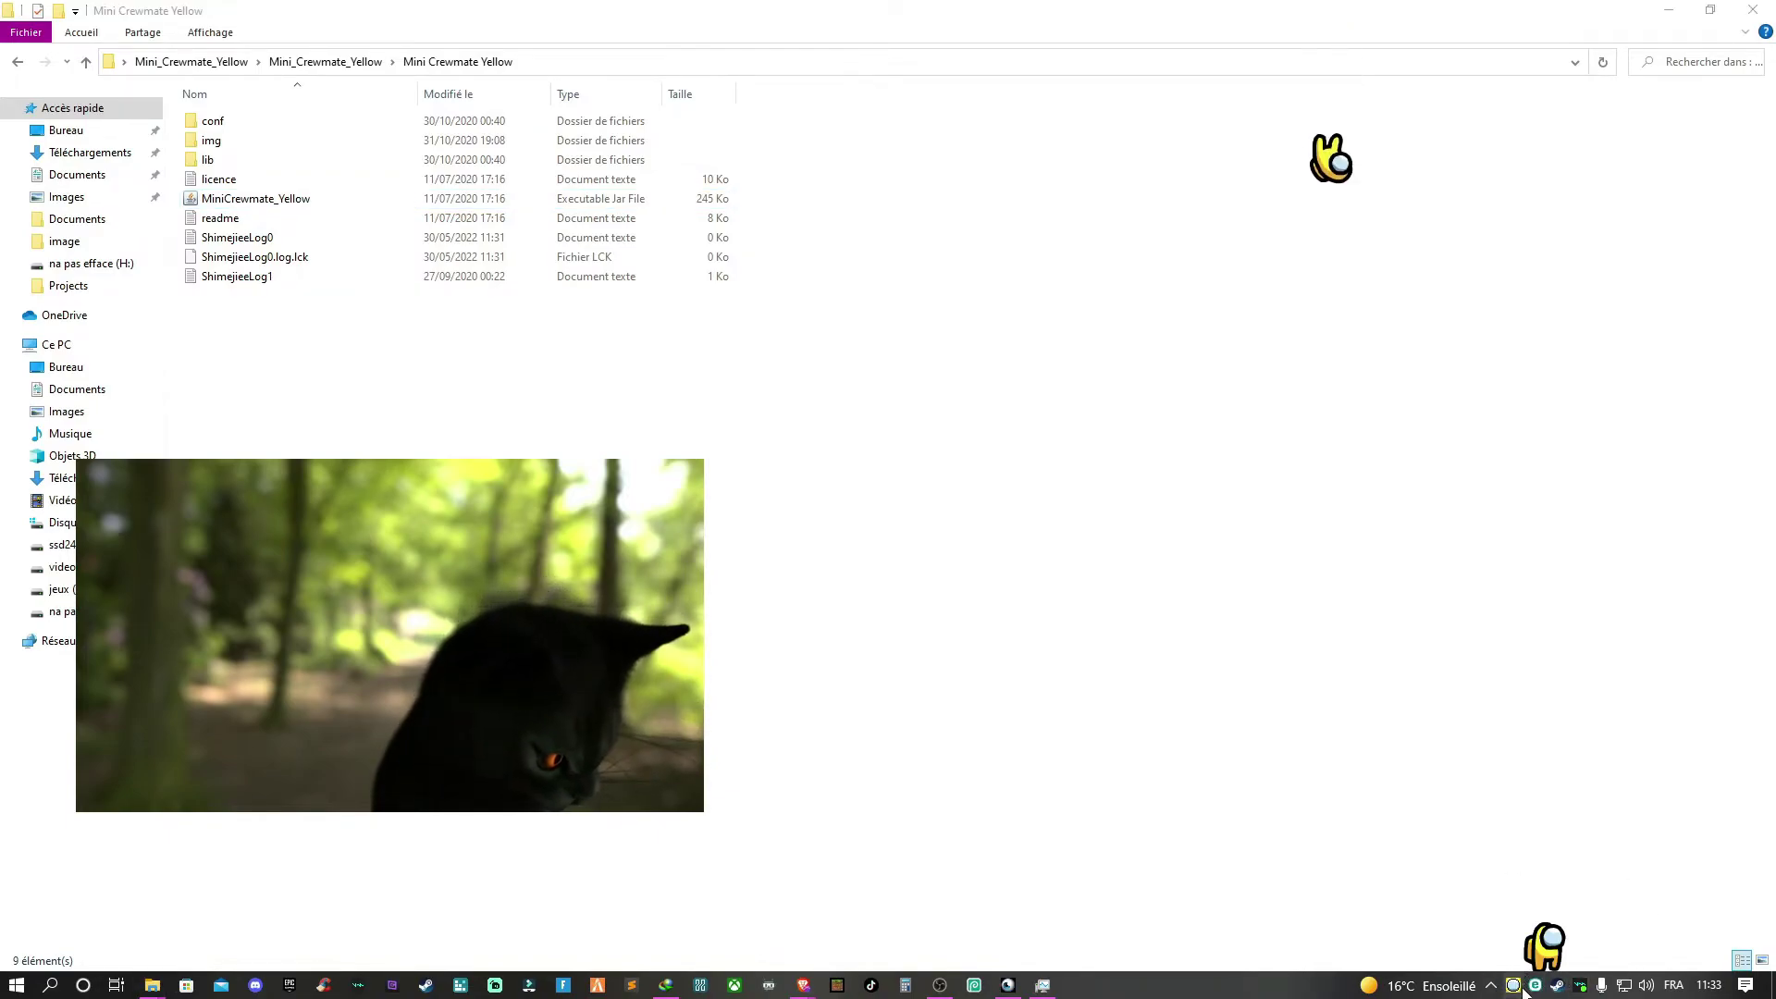
{"action": "left_click", "coordinate": [1636, 864]}
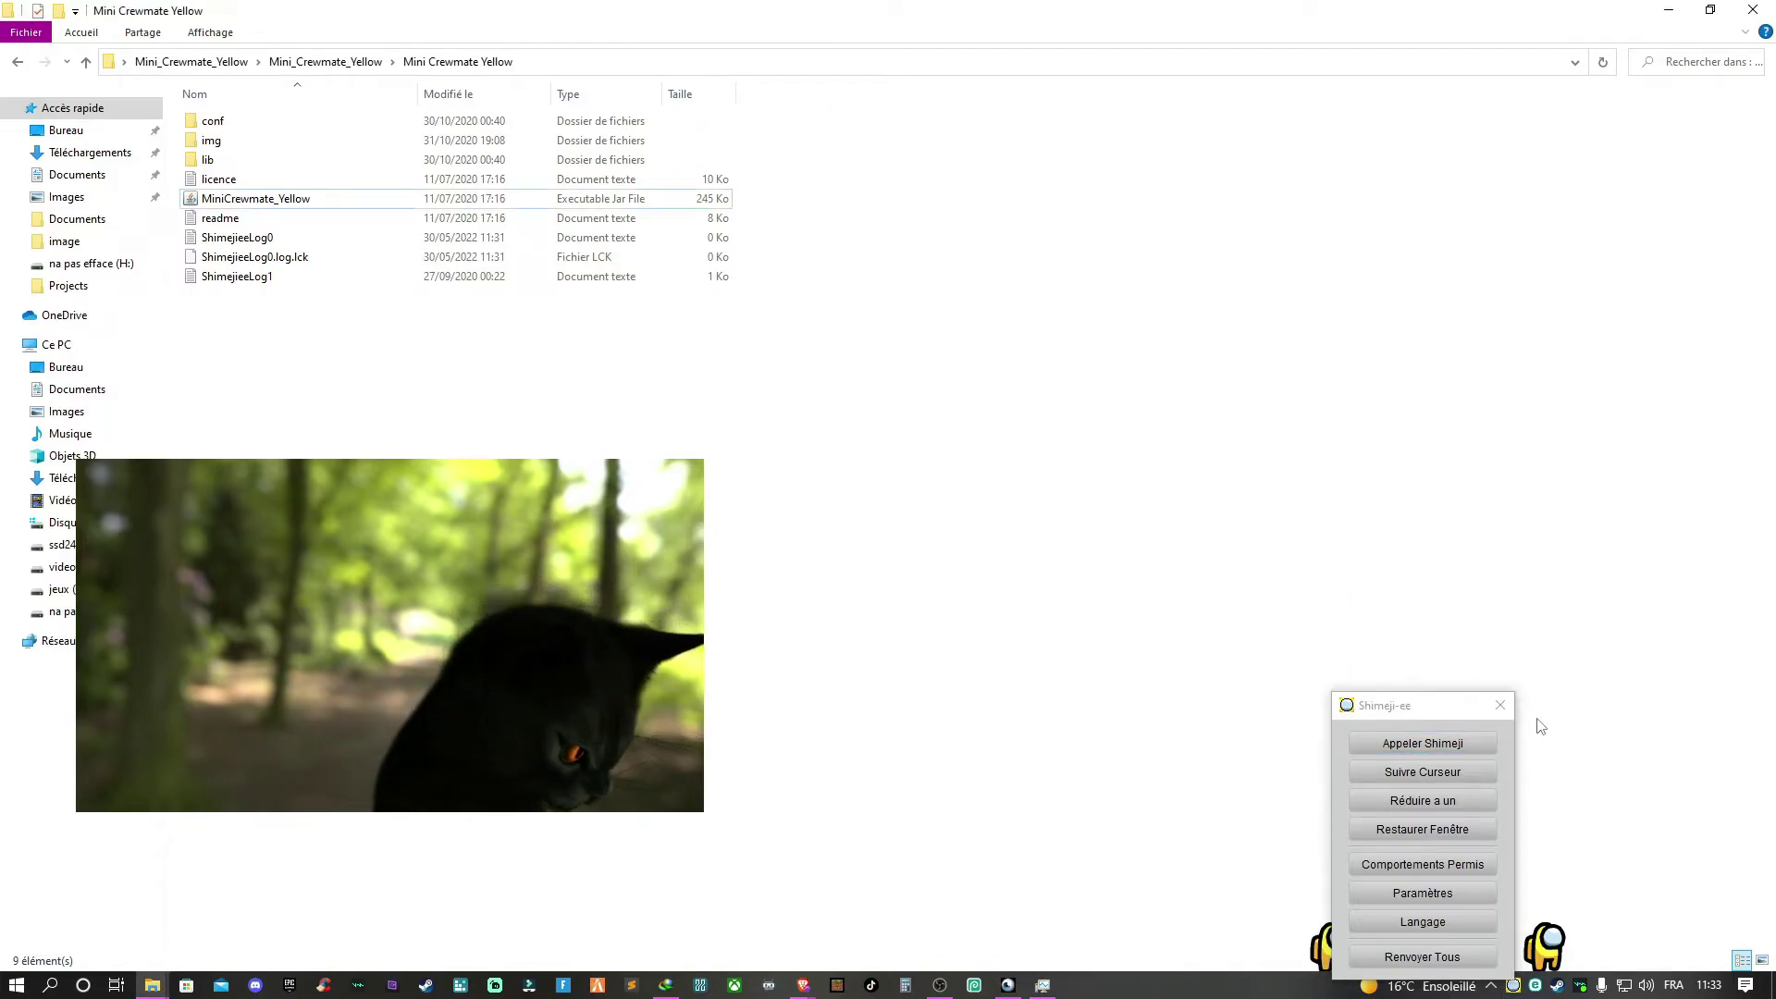
{"action": "left_click", "coordinate": [1508, 707]}
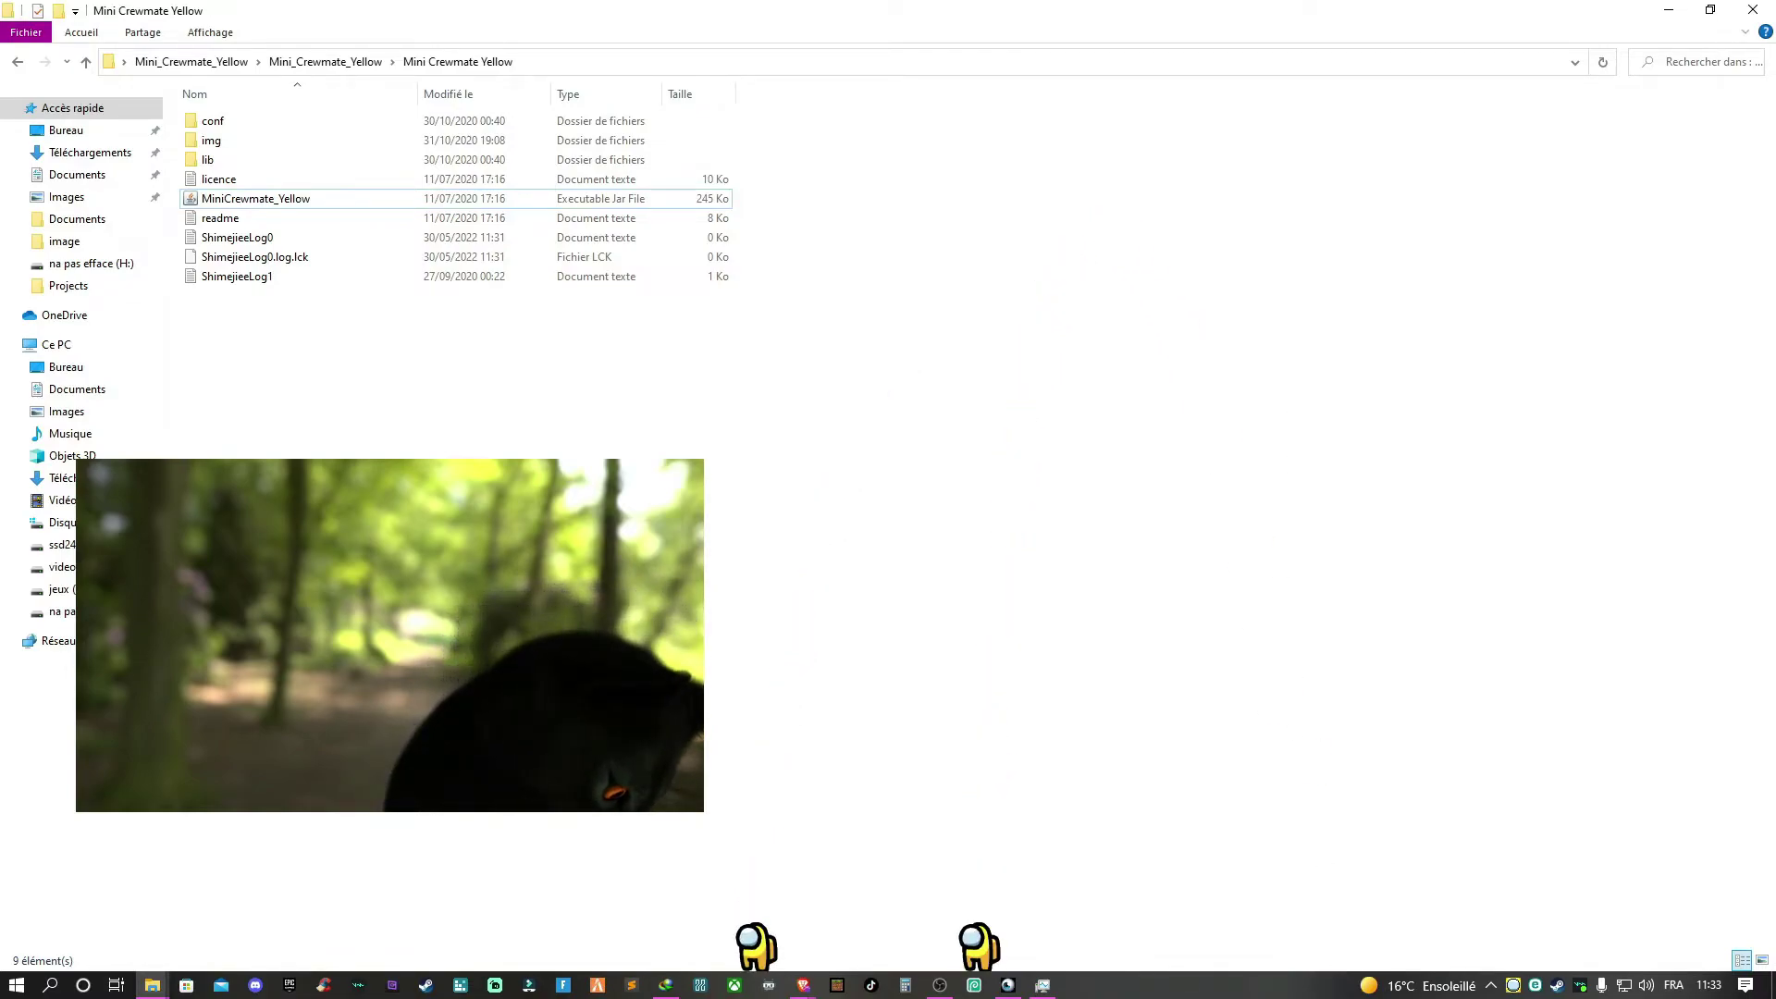
{"action": "left_click", "coordinate": [1514, 985]}
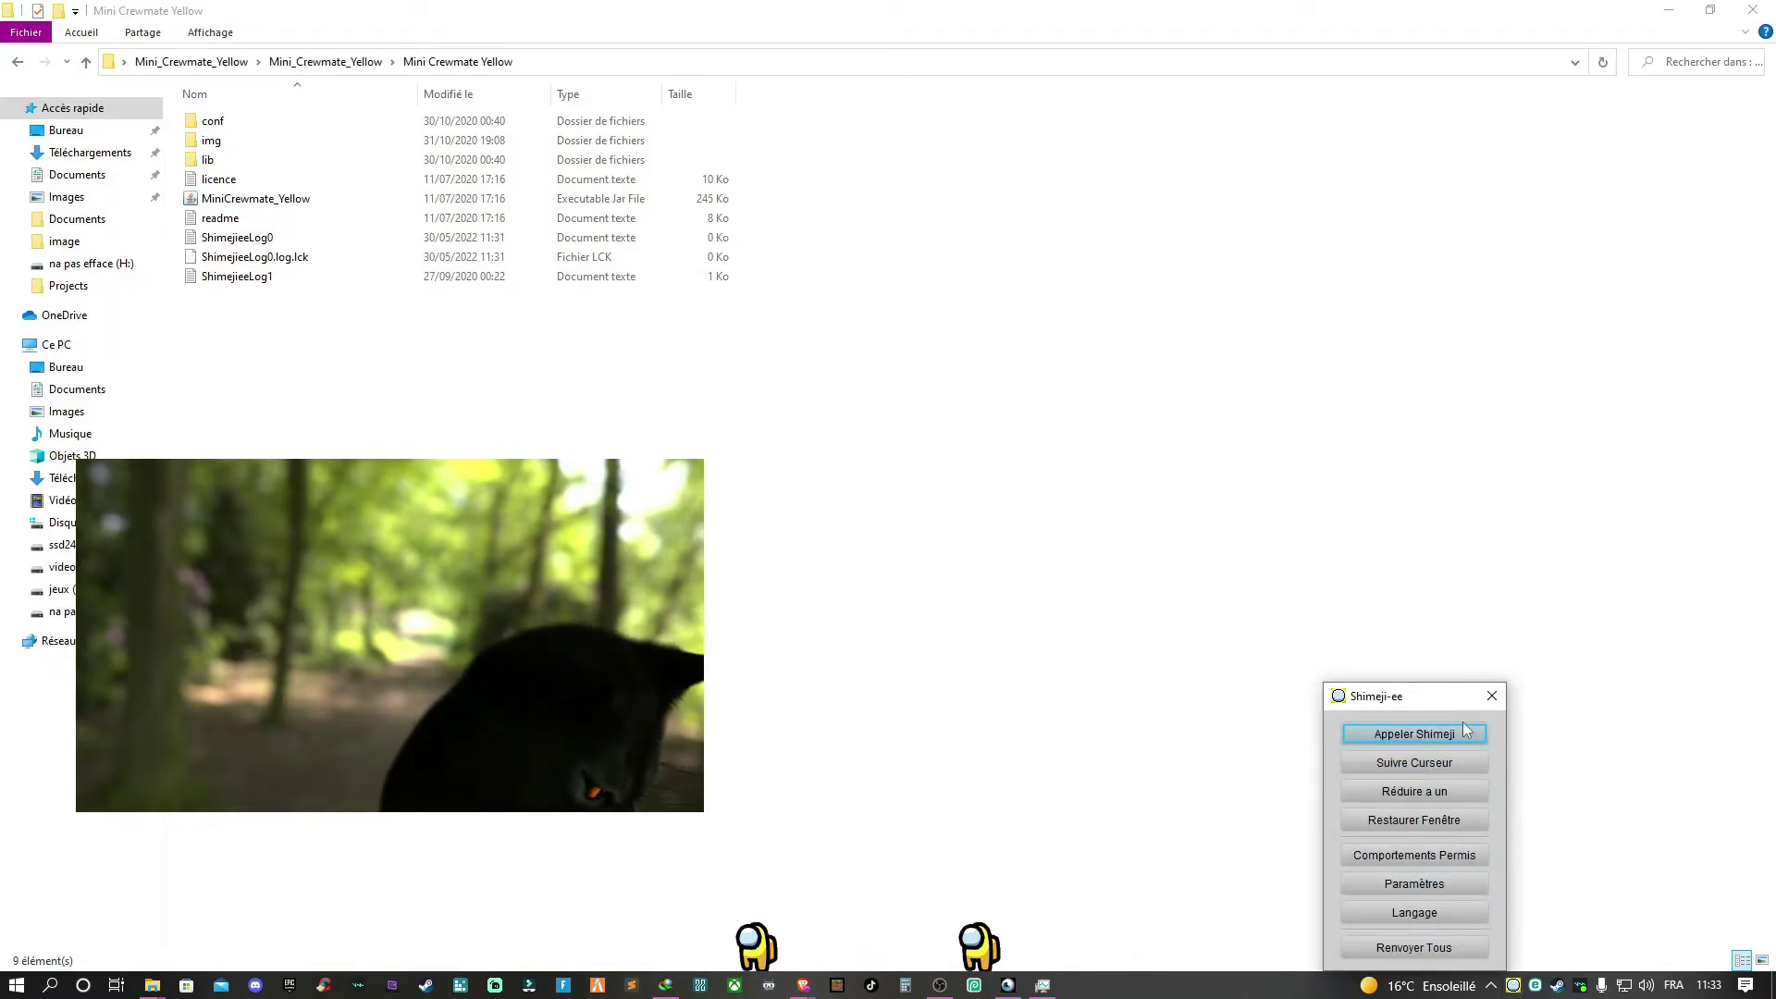
{"action": "left_click", "coordinate": [1463, 797]}
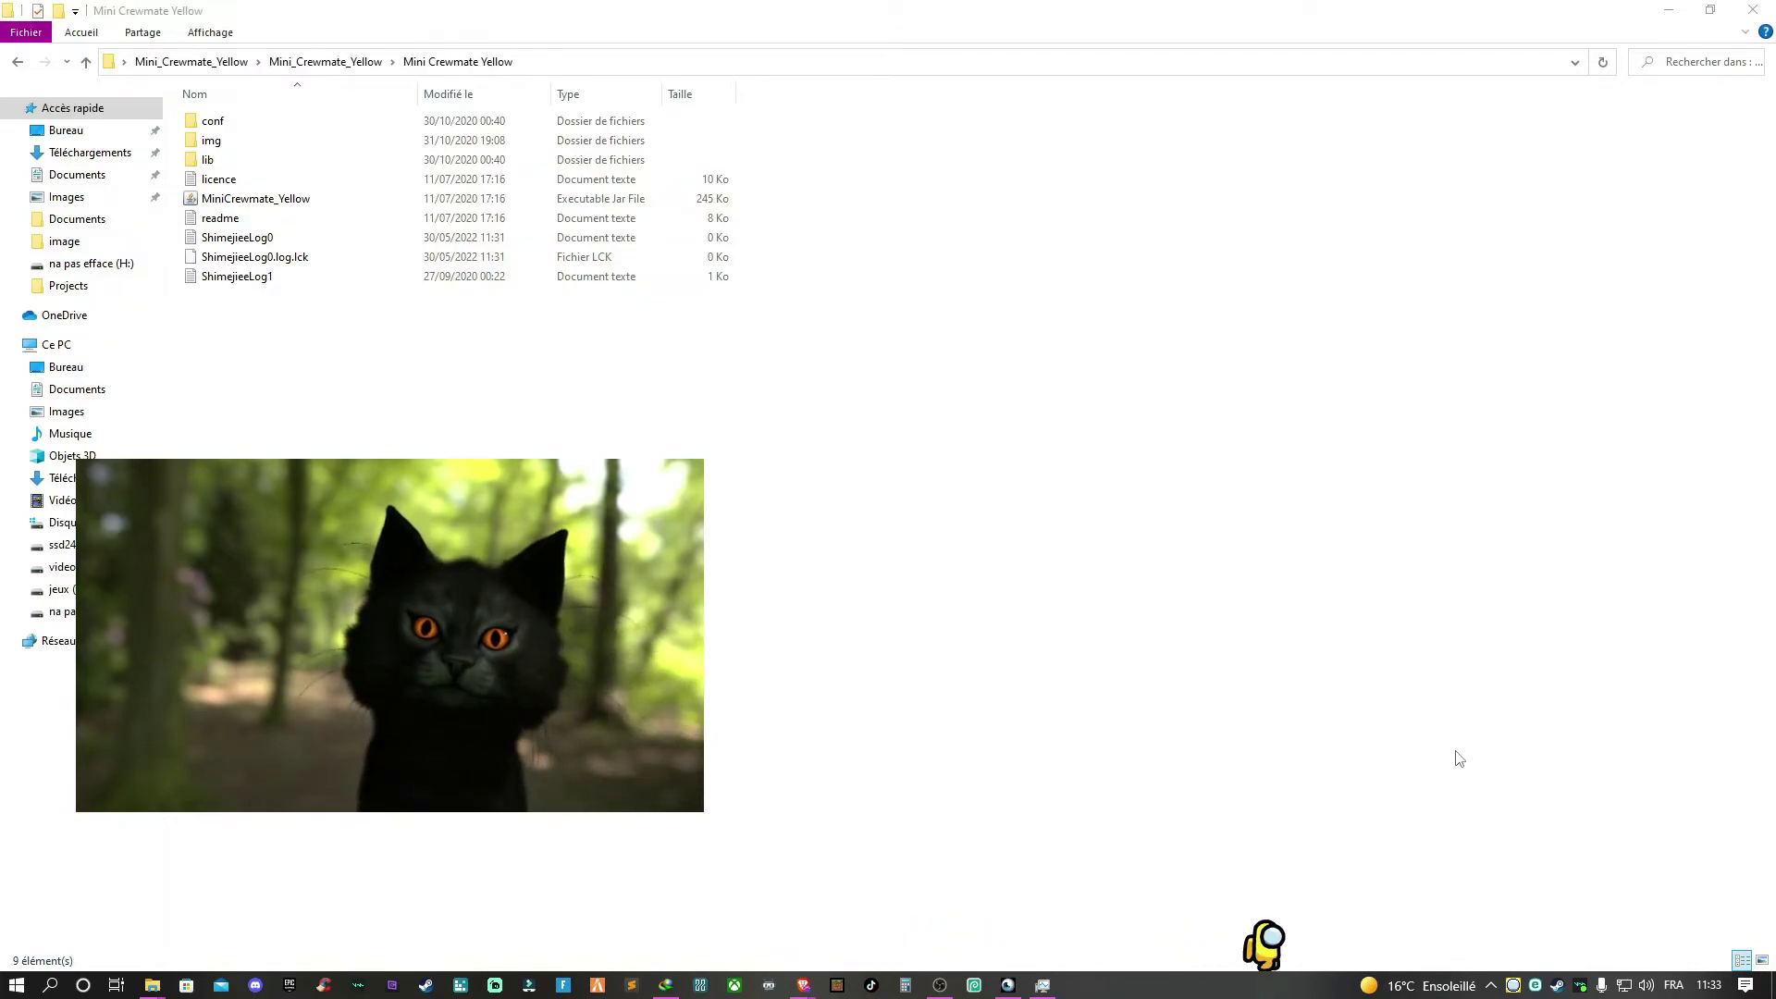
Go back up to the outer Mini_Crewmate_Yellow folder and close its window to return to the desktop
{"action": "mouse_move", "coordinate": [313, 453]}
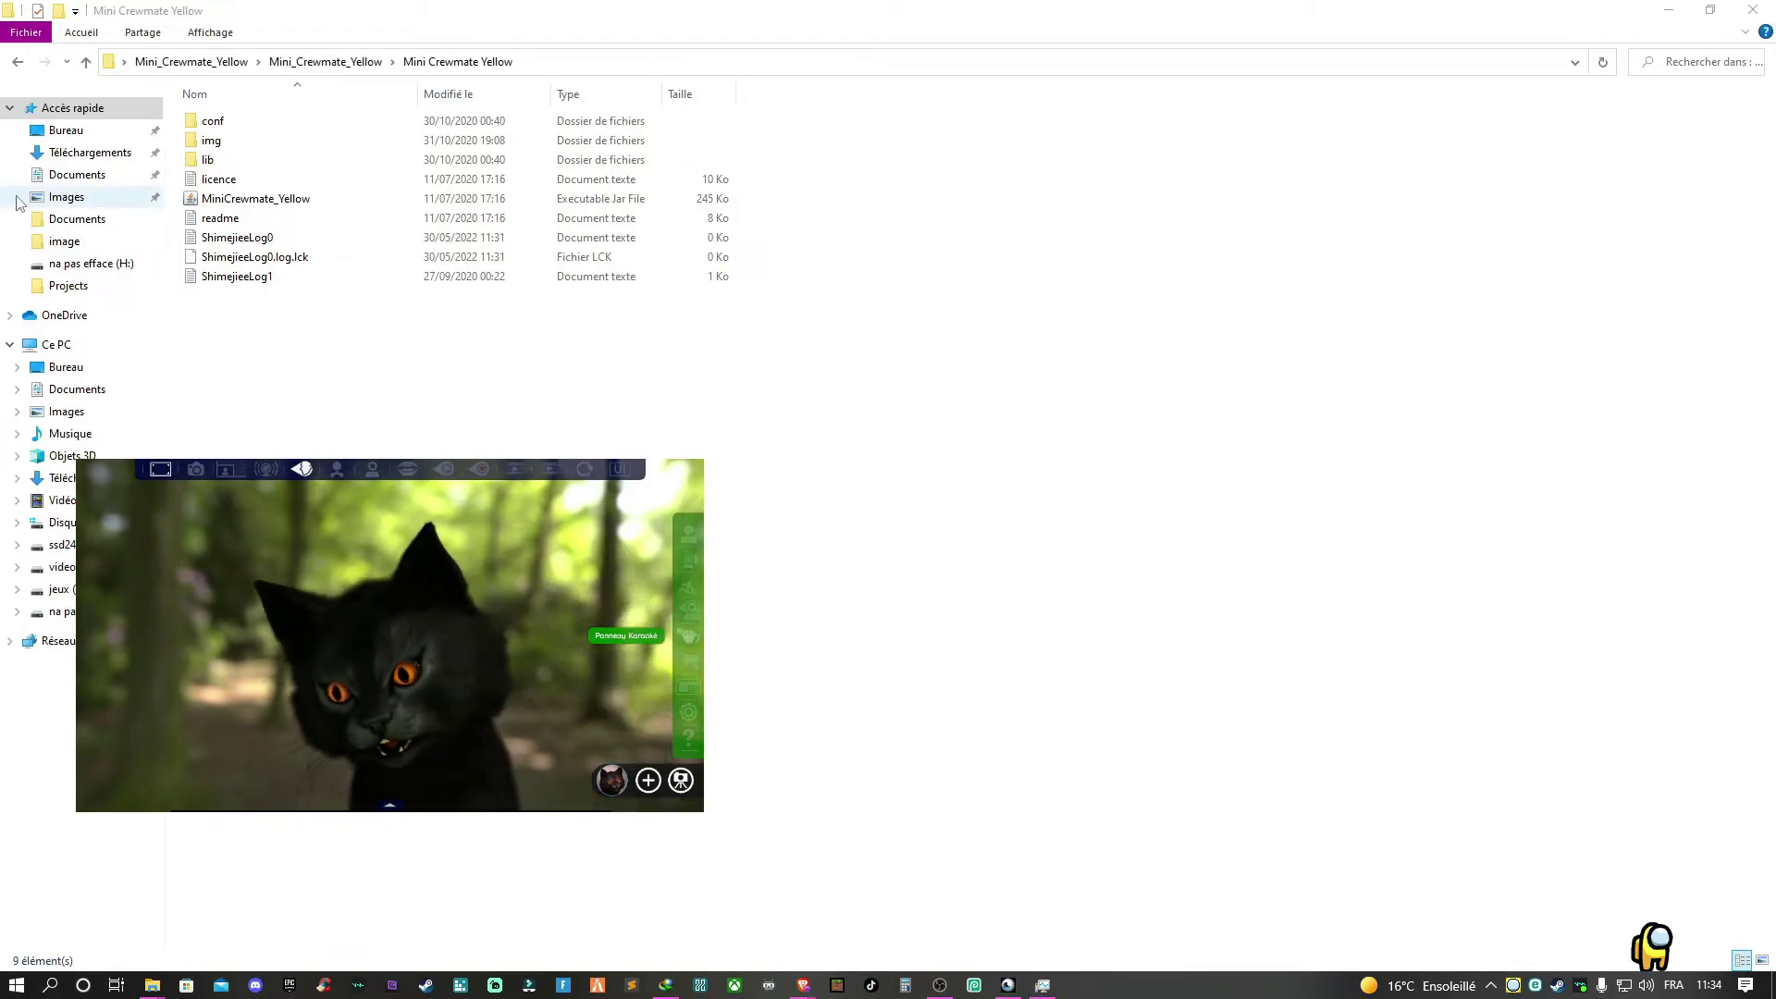
{"action": "key", "text": "BackSpace"}
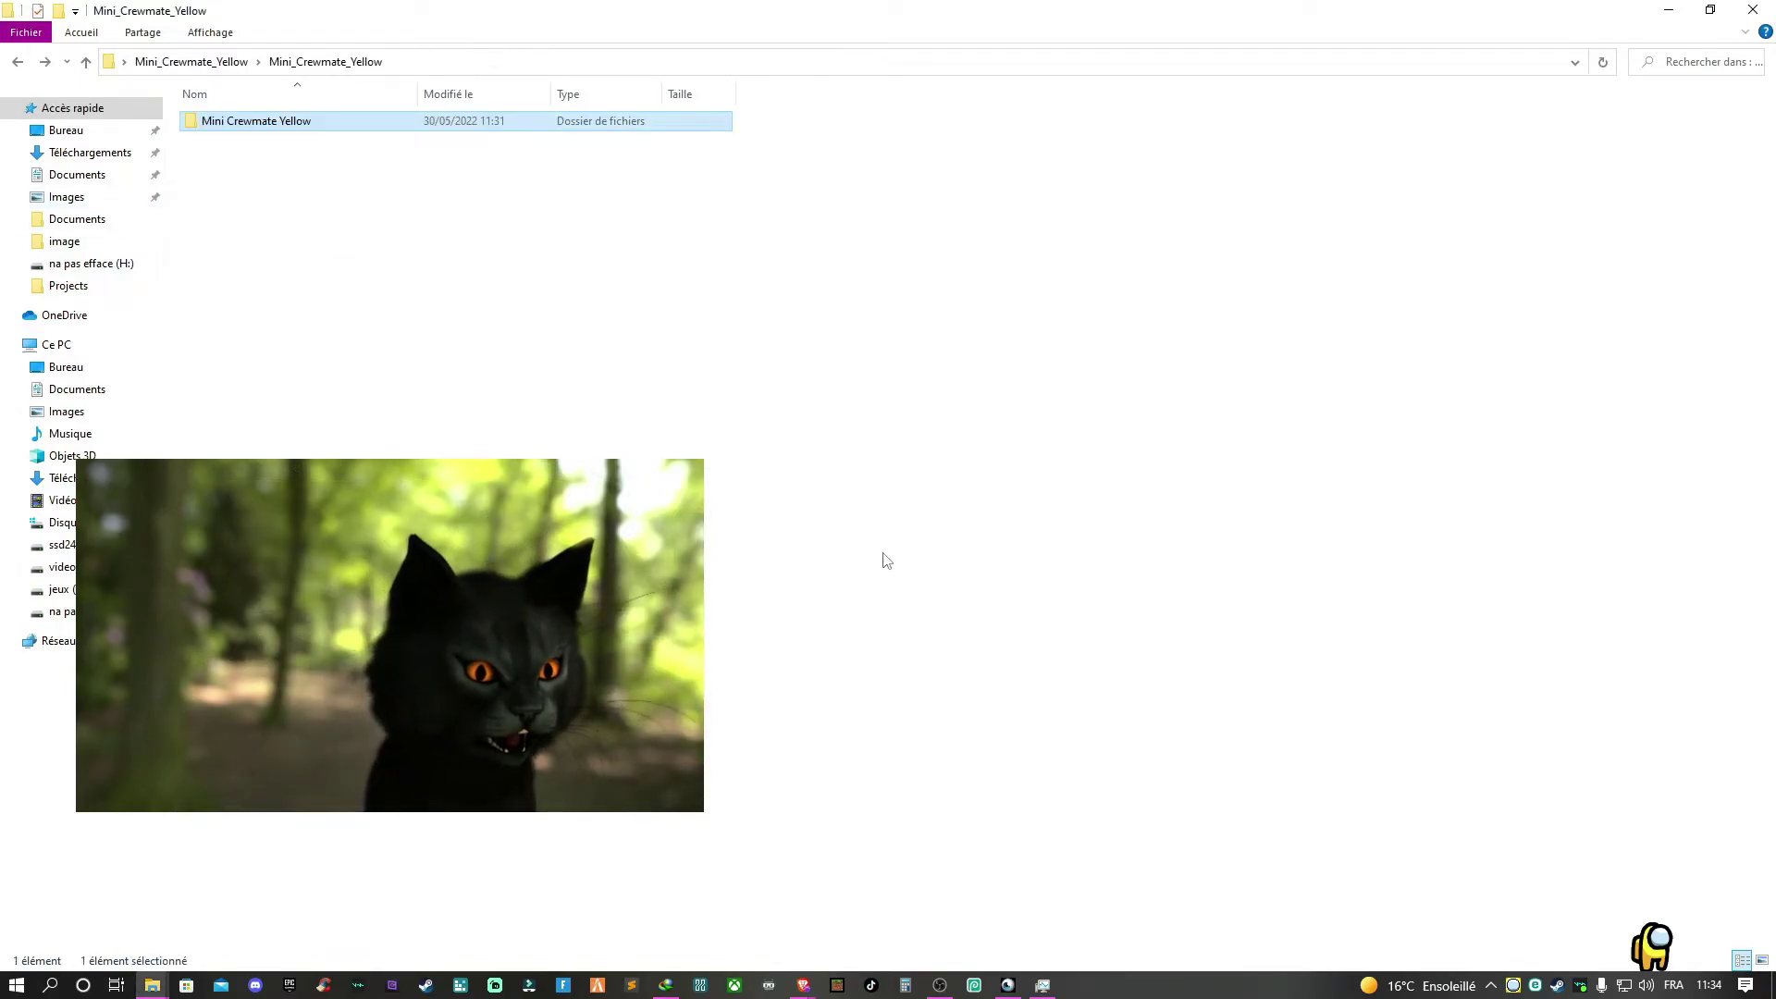
{"action": "key", "text": "BackSpace"}
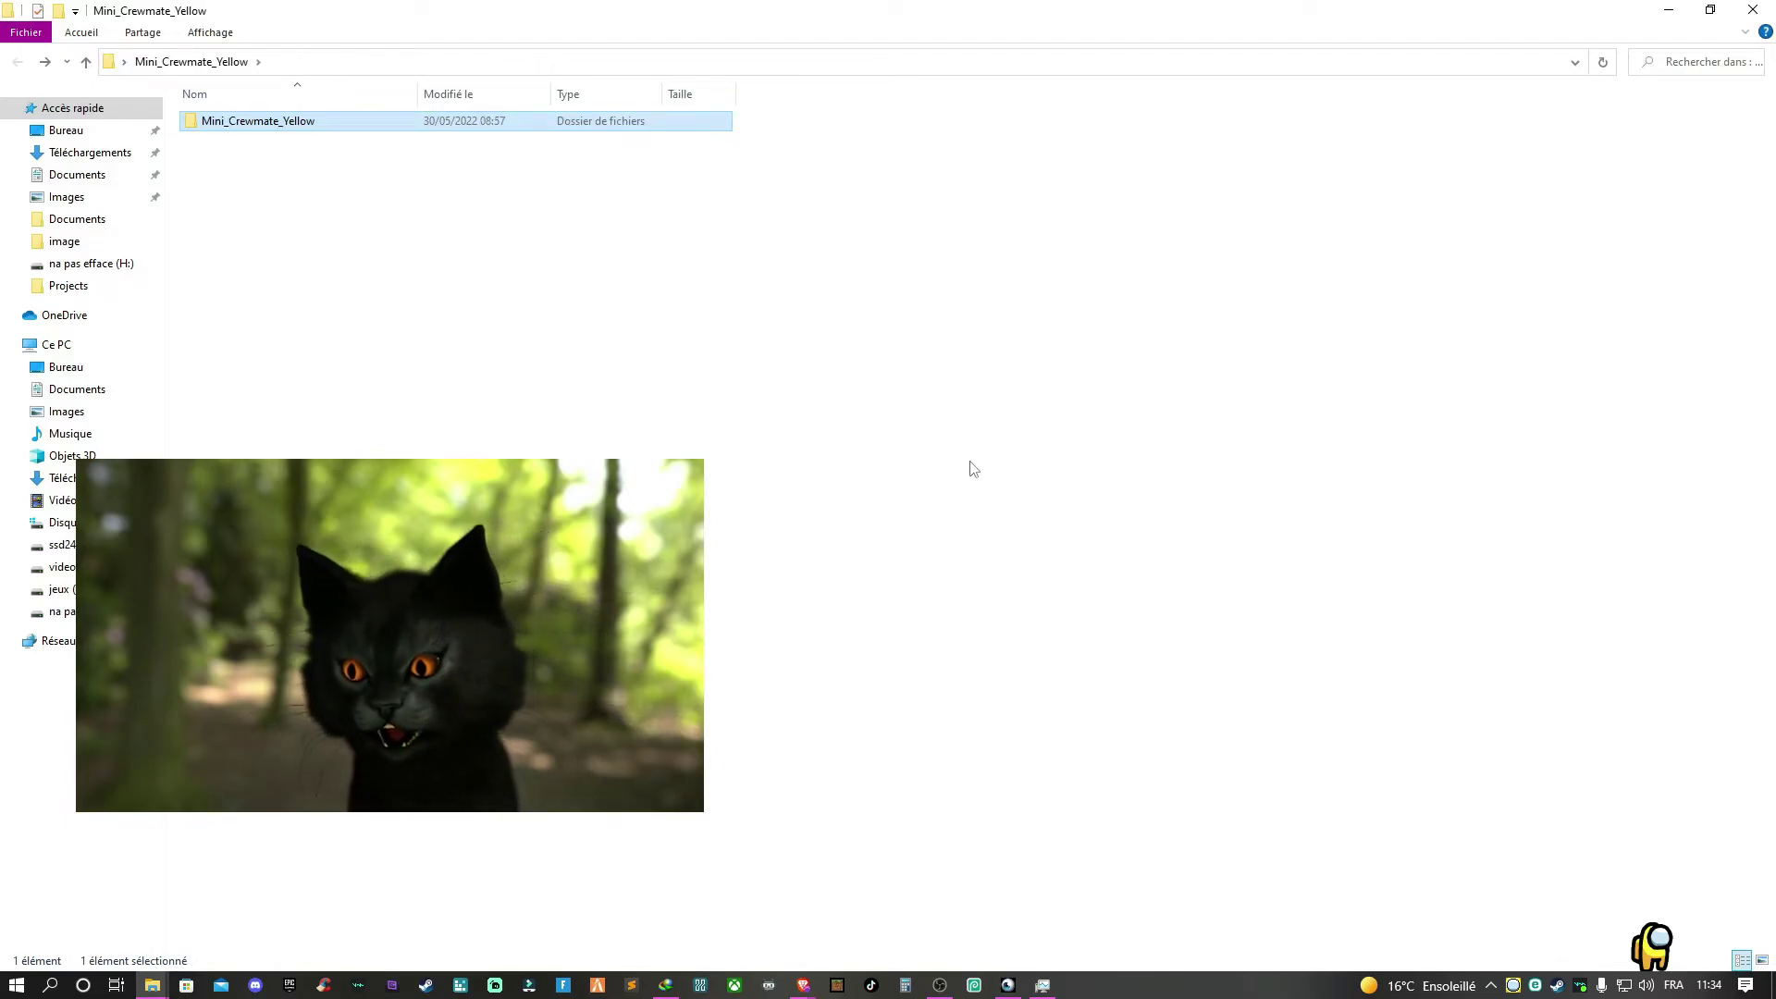
{"action": "left_click", "coordinate": [1753, 9]}
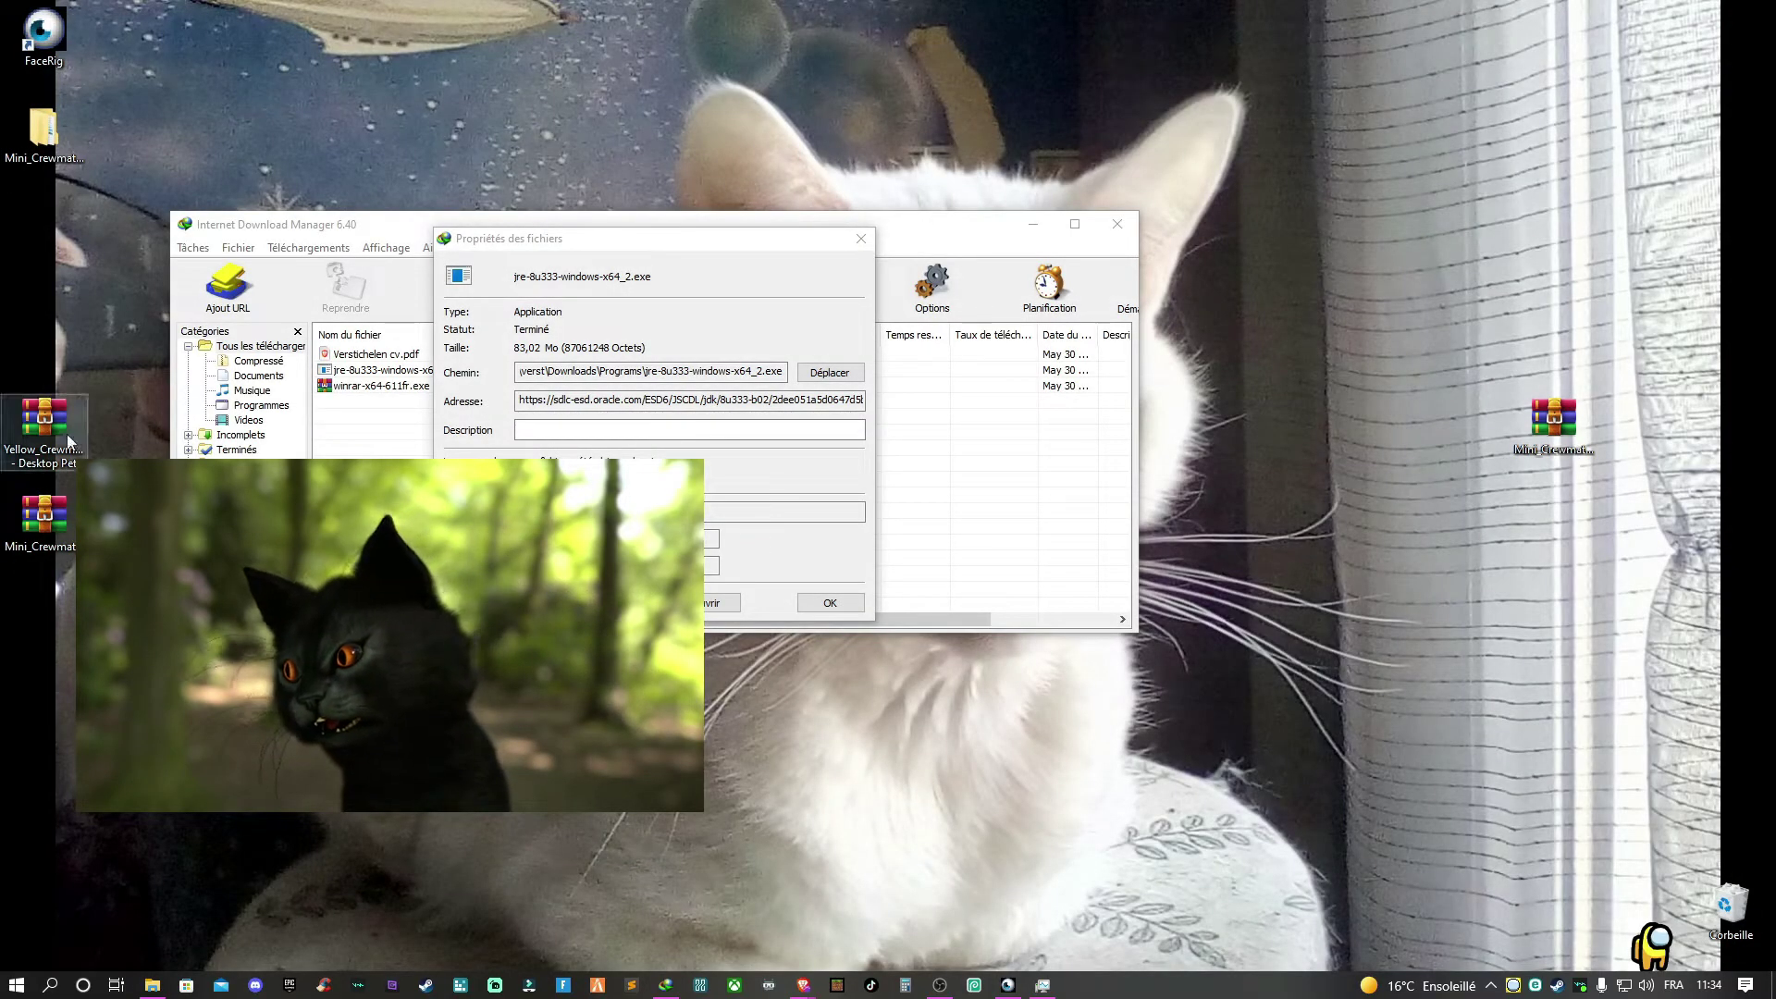
Extract the Mini_Crewmate_Red archive on the desktop and close the file properties and Internet Download Manager windows
{"action": "right_click", "coordinate": [70, 500]}
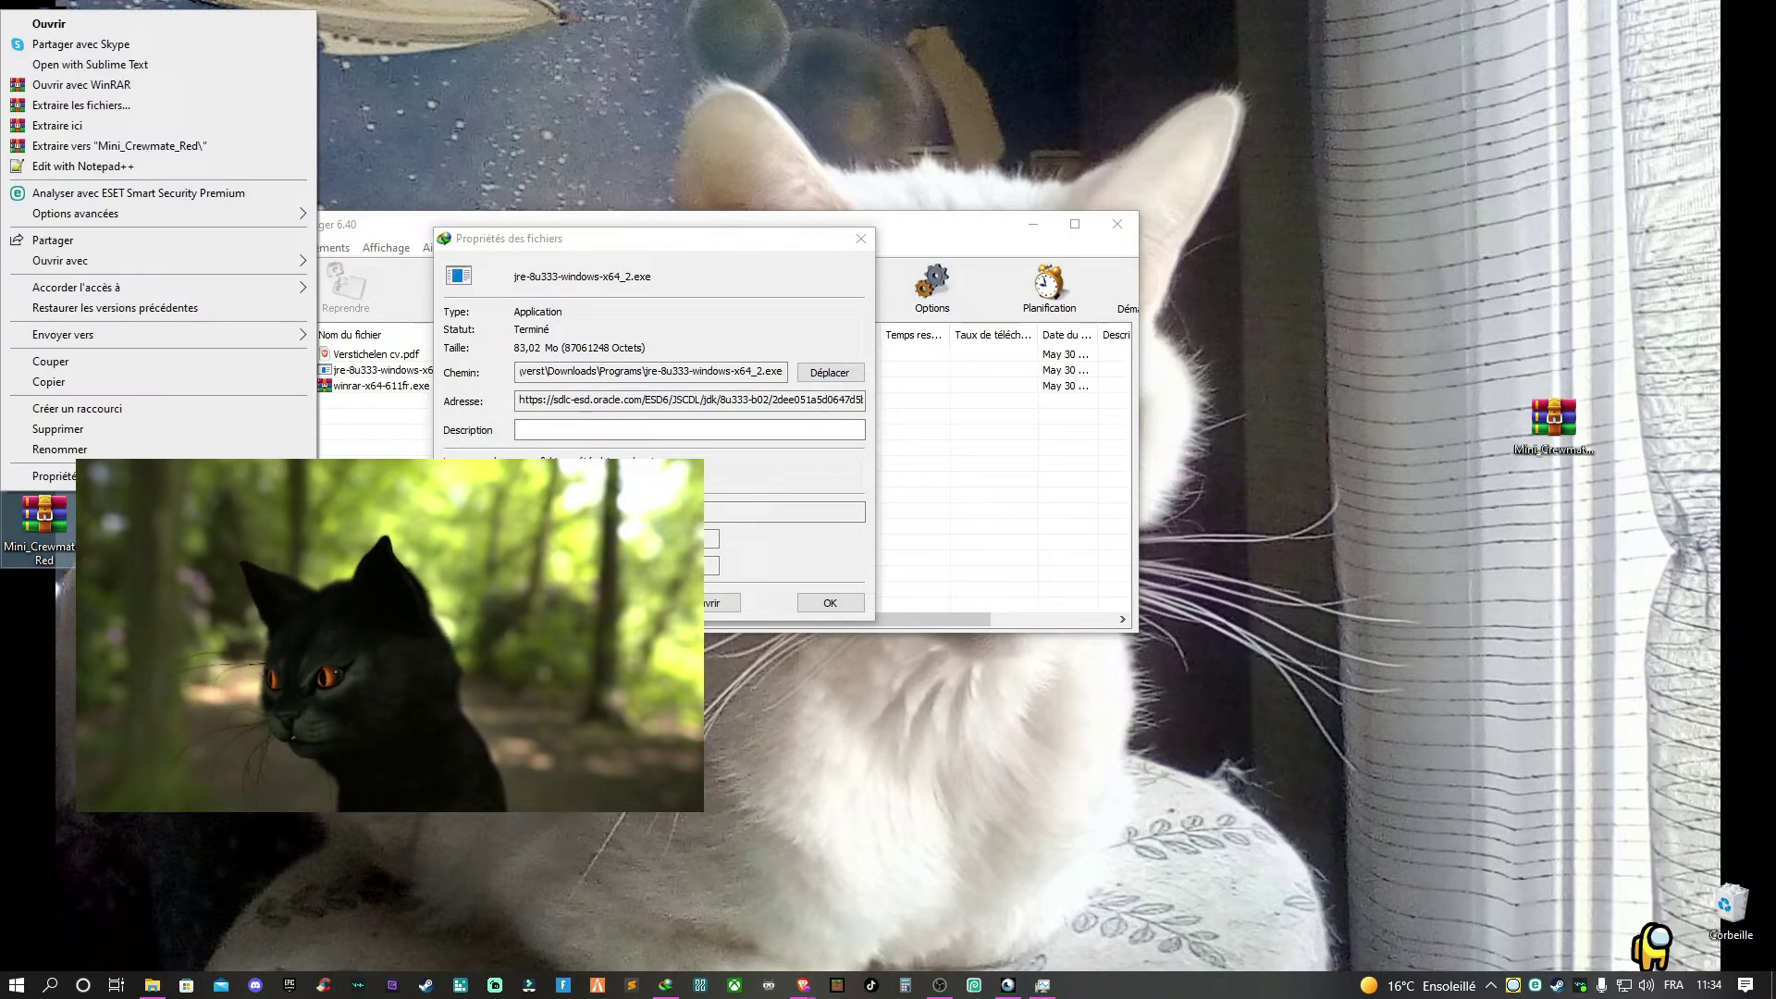
{"action": "left_click", "coordinate": [206, 128]}
{"action": "left_click", "coordinate": [861, 238]}
{"action": "left_click", "coordinate": [1117, 224]}
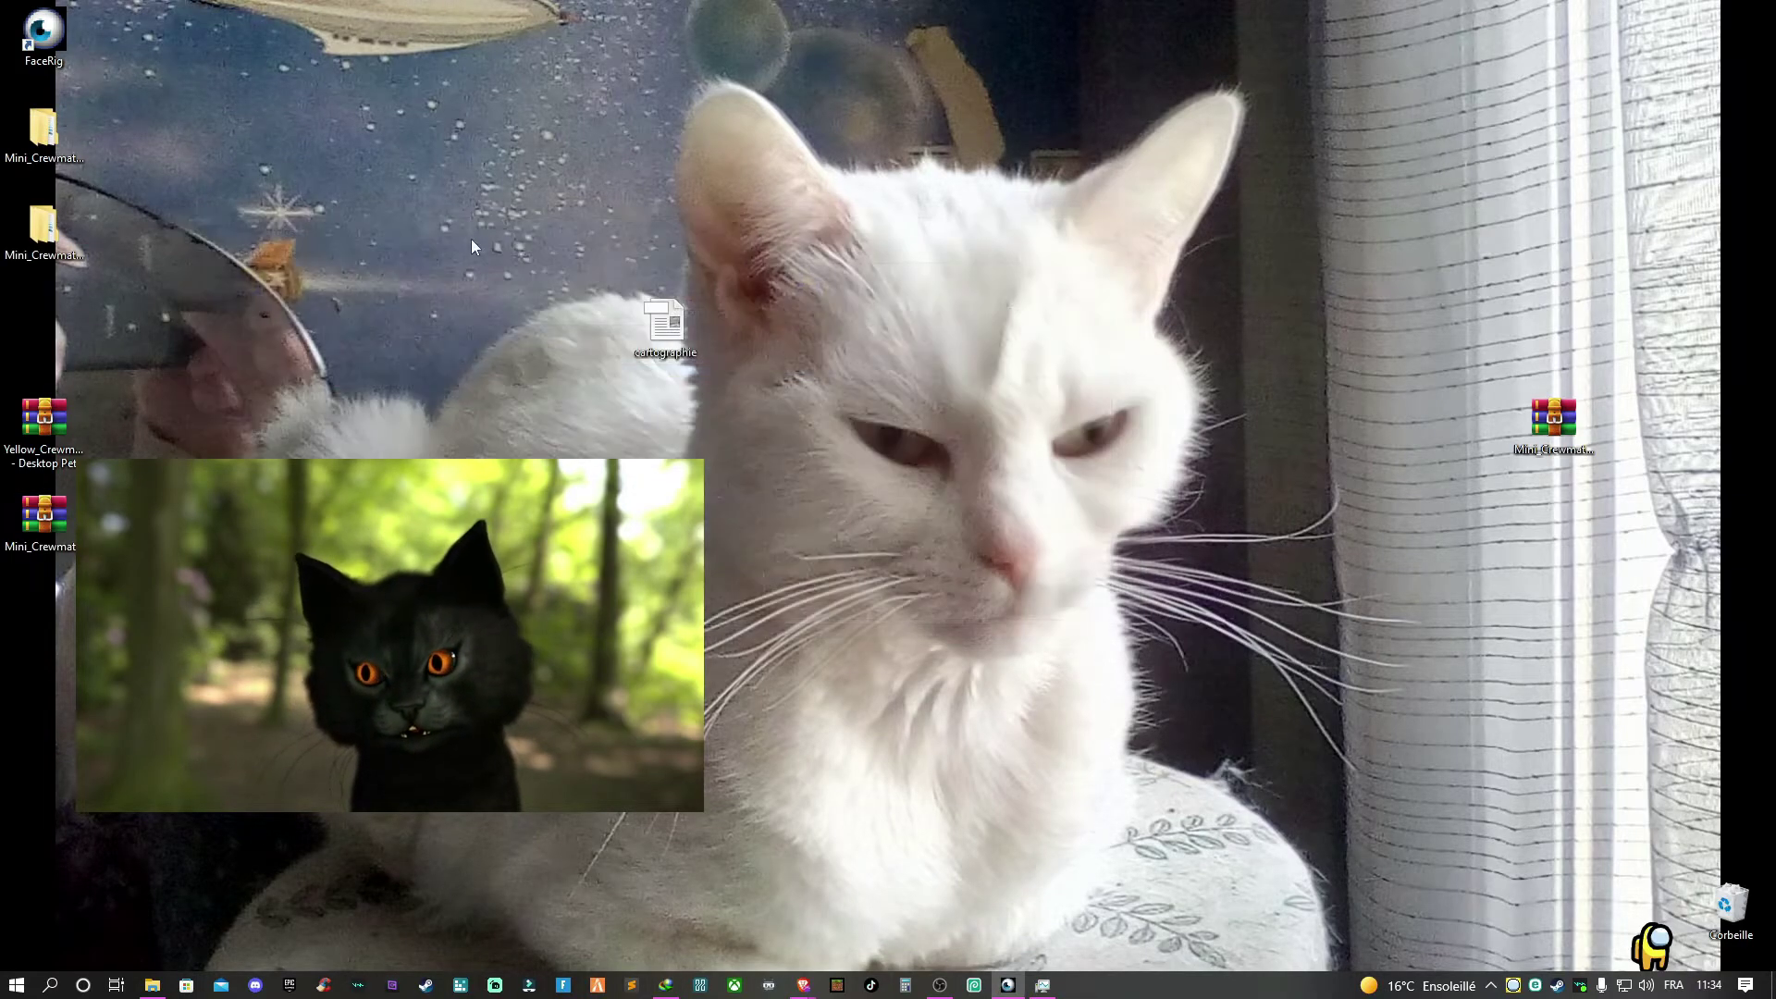
Run MiniCrewmate_Red from the extracted Mini Crewmate Red folder and close the folder window
{"action": "double_click", "coordinate": [42, 229]}
{"action": "double_click", "coordinate": [260, 124]}
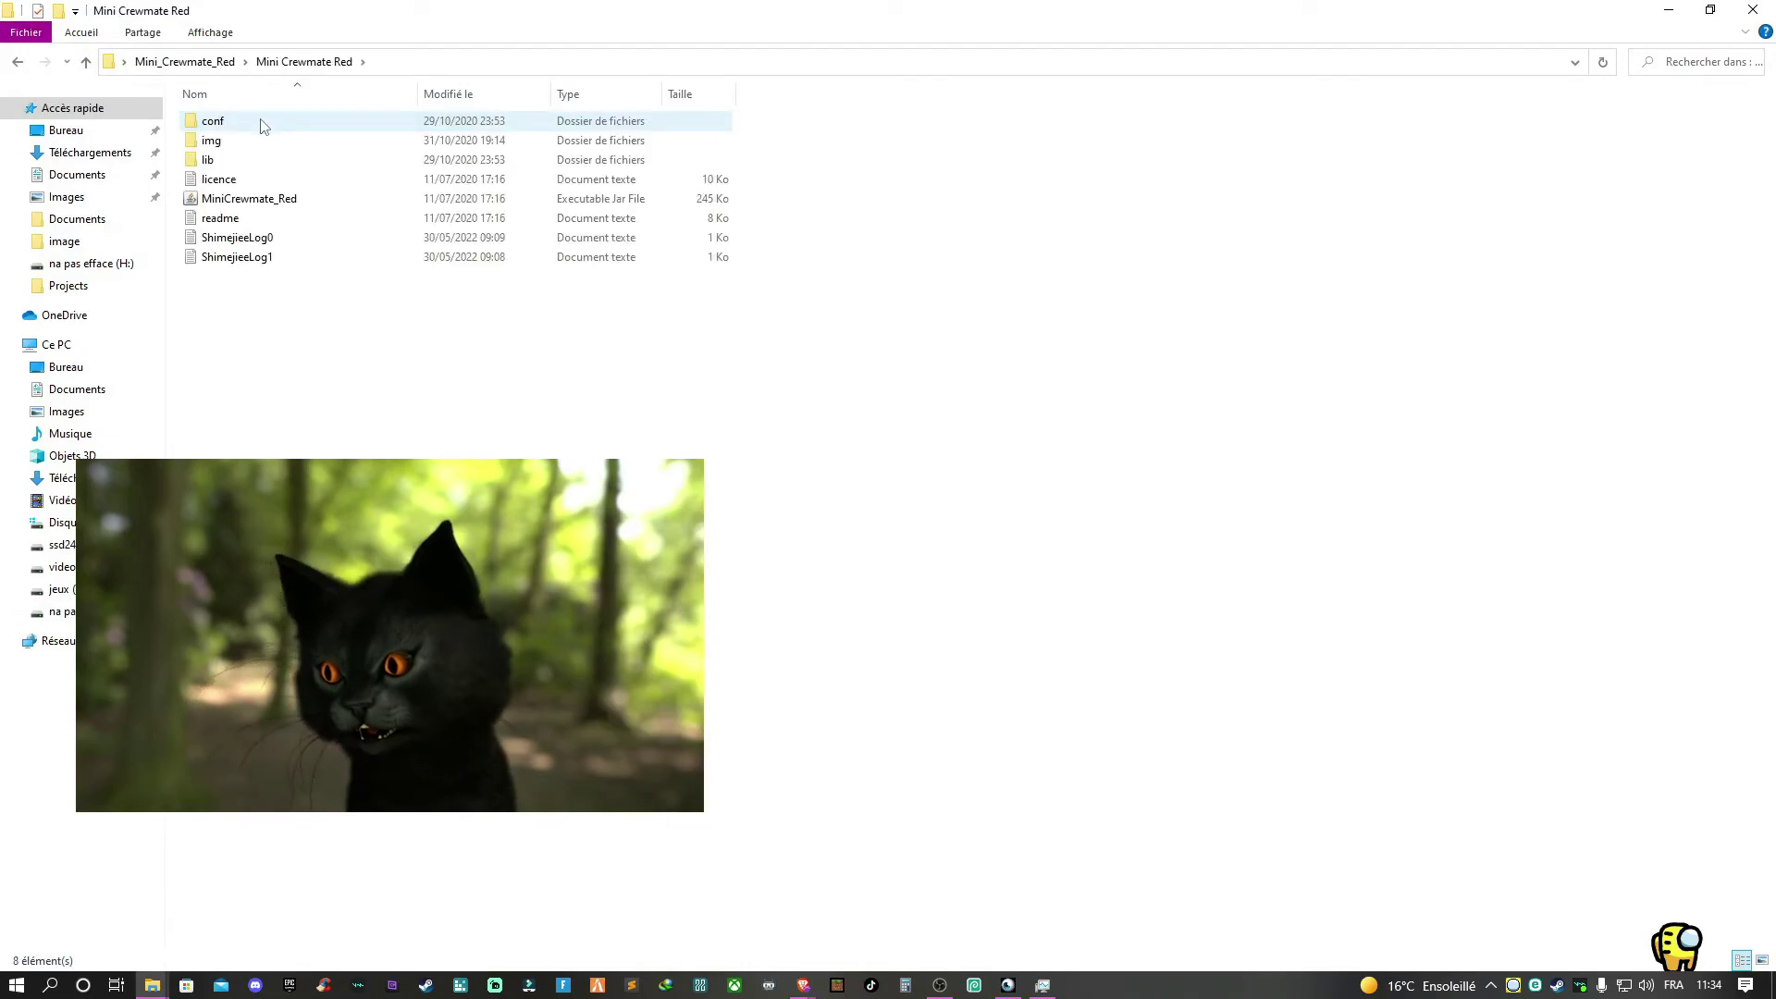
{"action": "double_click", "coordinate": [263, 201]}
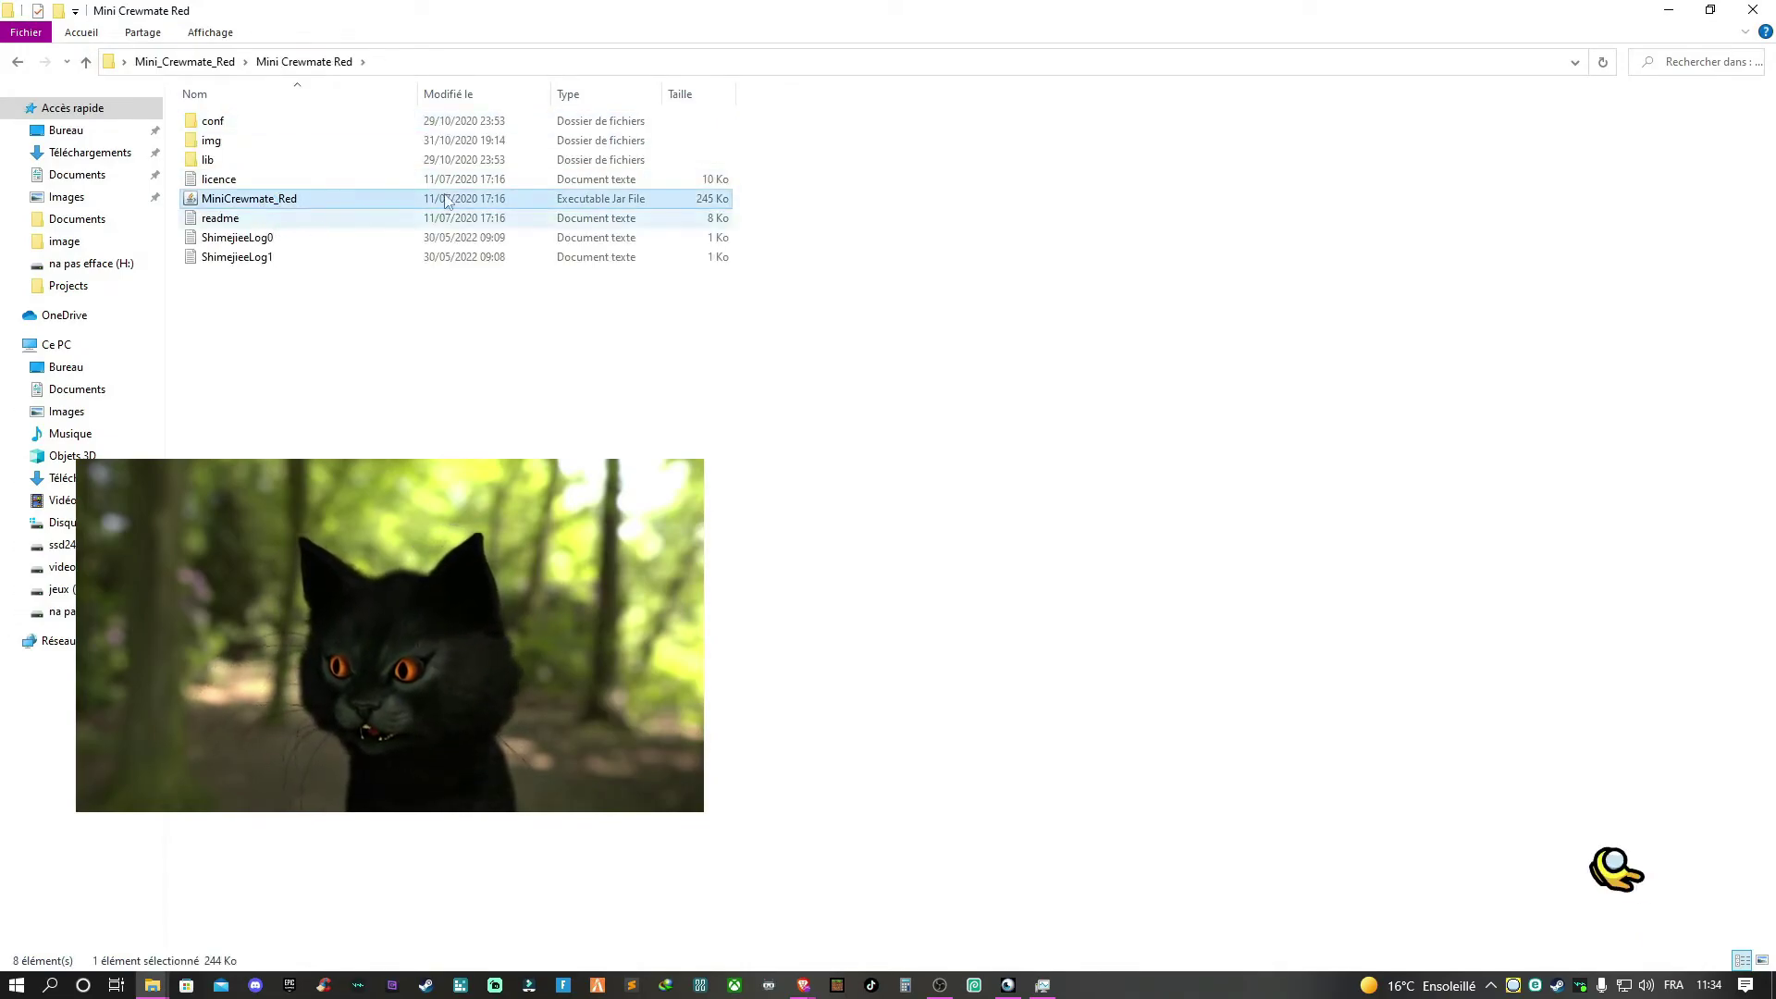
{"action": "left_click", "coordinate": [1753, 9]}
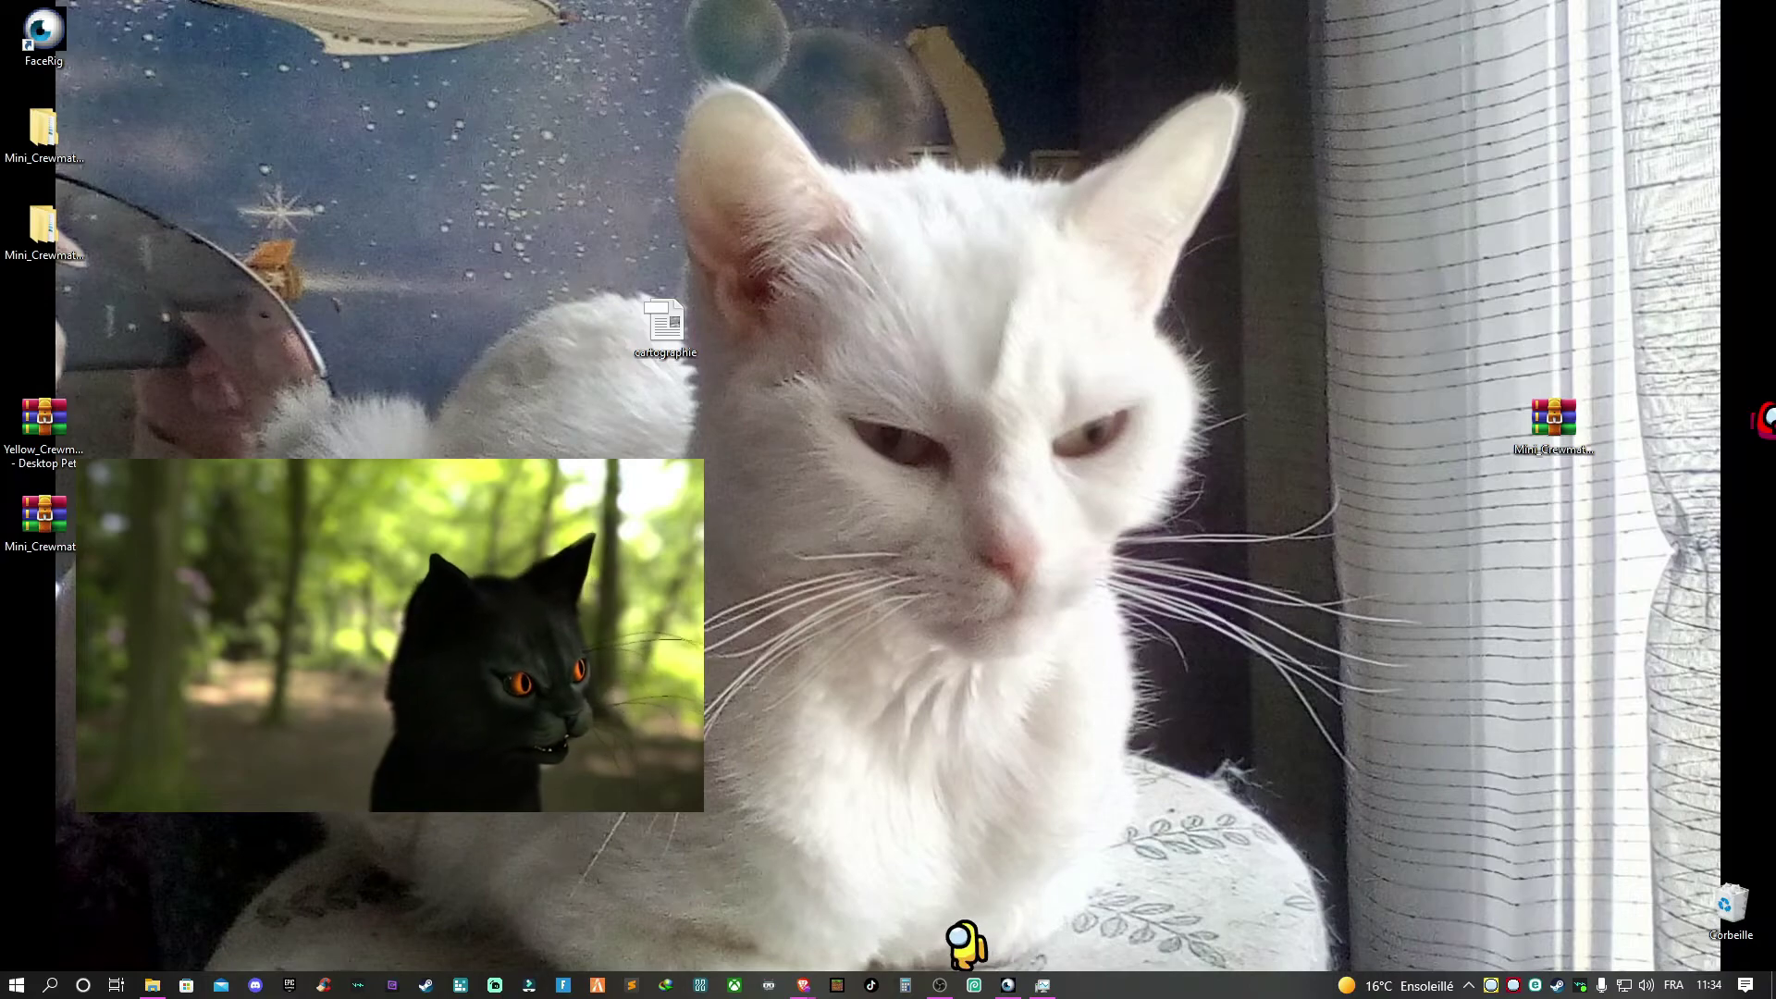
View and close the red pet's Shimeji-ee options, and move the red crewmate away from the Recycle Bin to just above the taskbar
{"action": "left_click", "coordinate": [1518, 992]}
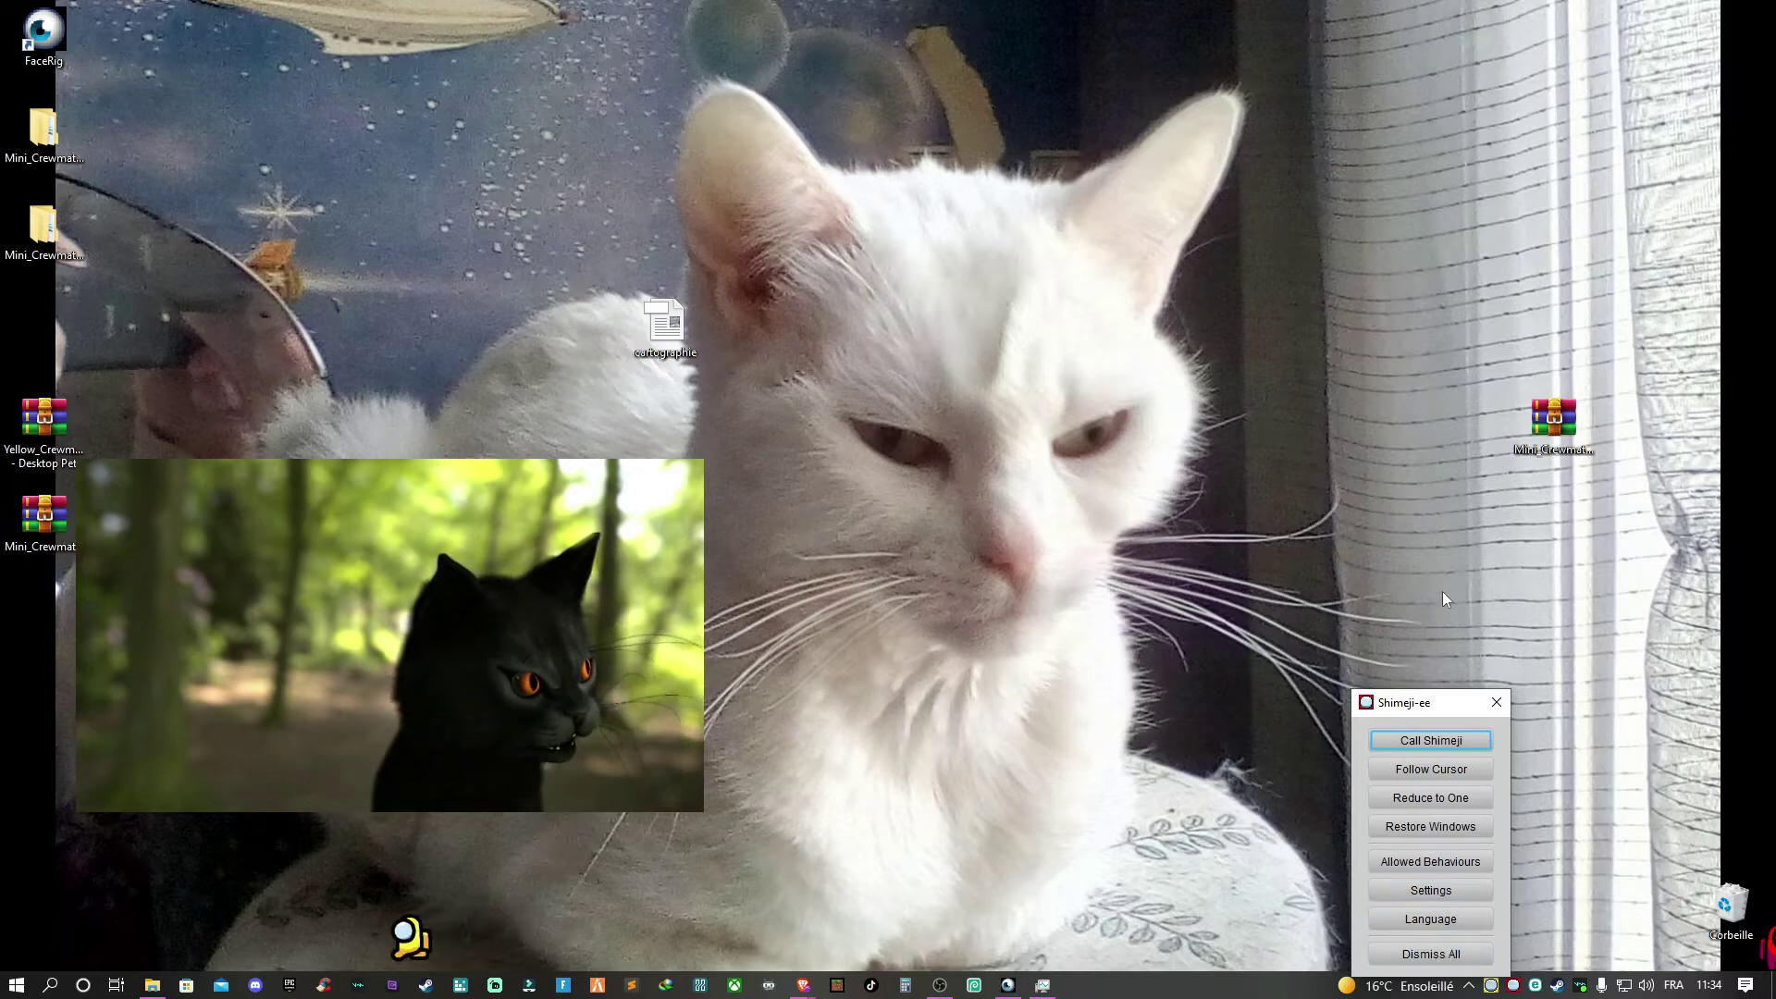
{"action": "left_click", "coordinate": [1506, 708]}
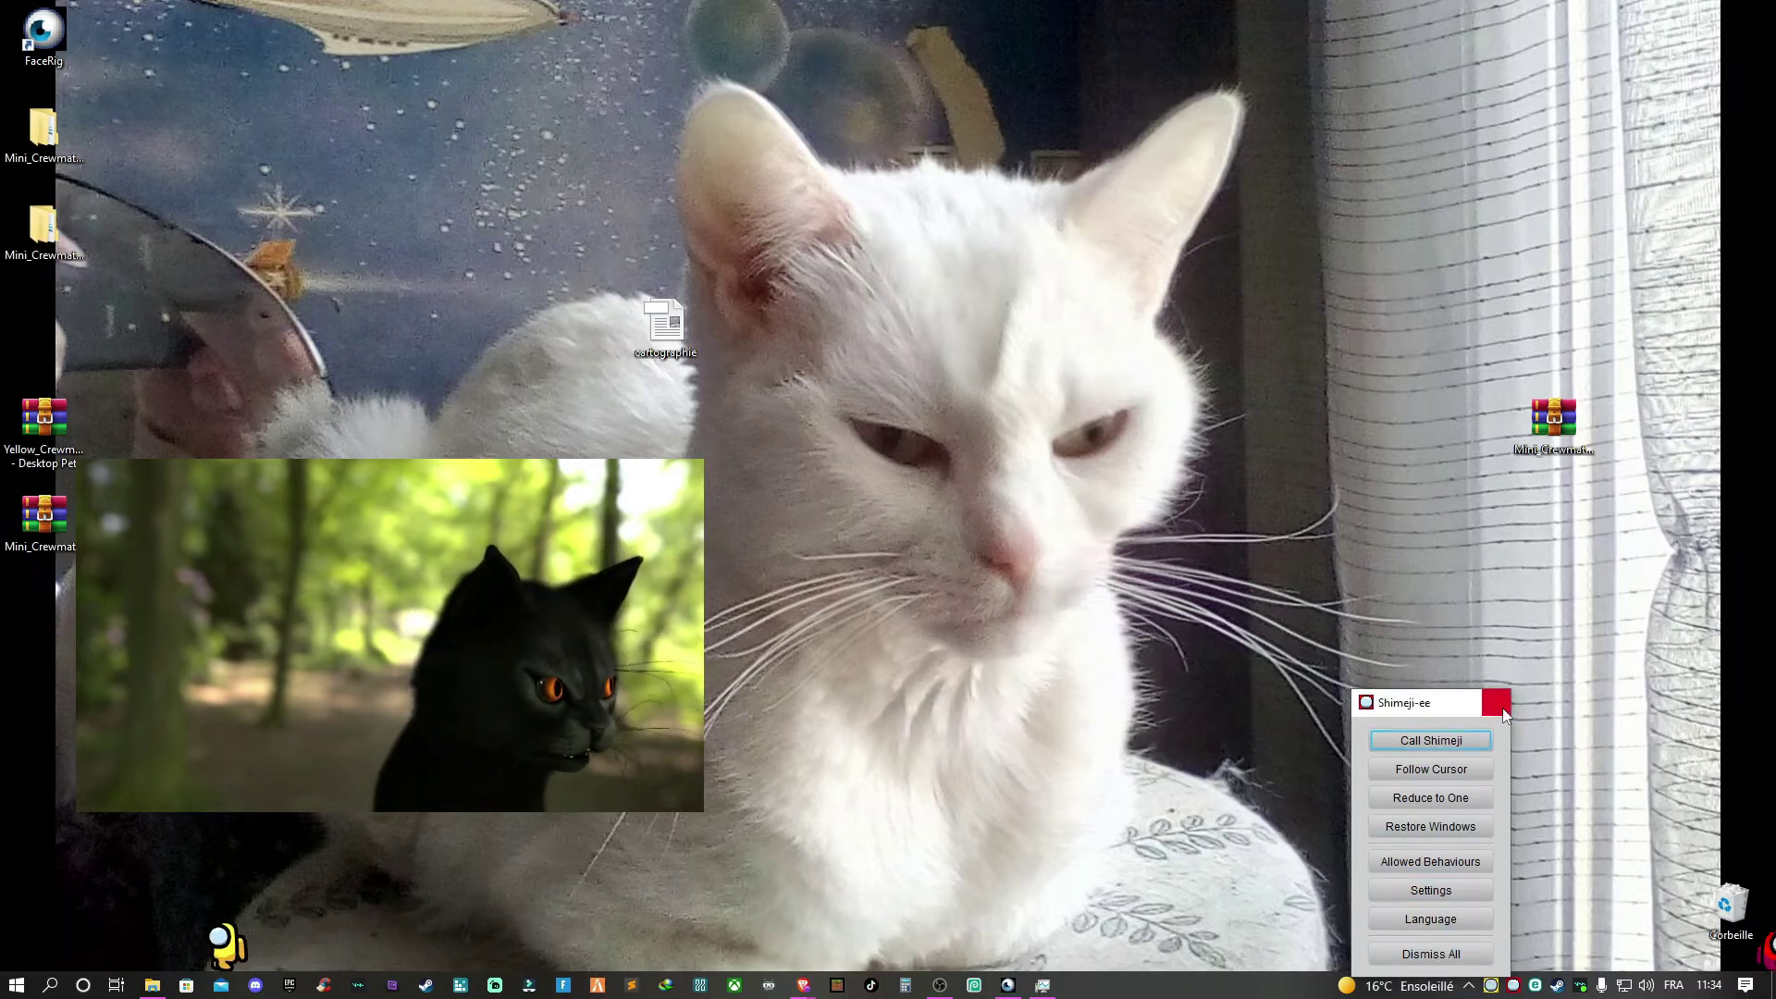
{"action": "left_click_drag", "start_coordinate": [1619, 863], "coordinate": [1389, 929]}
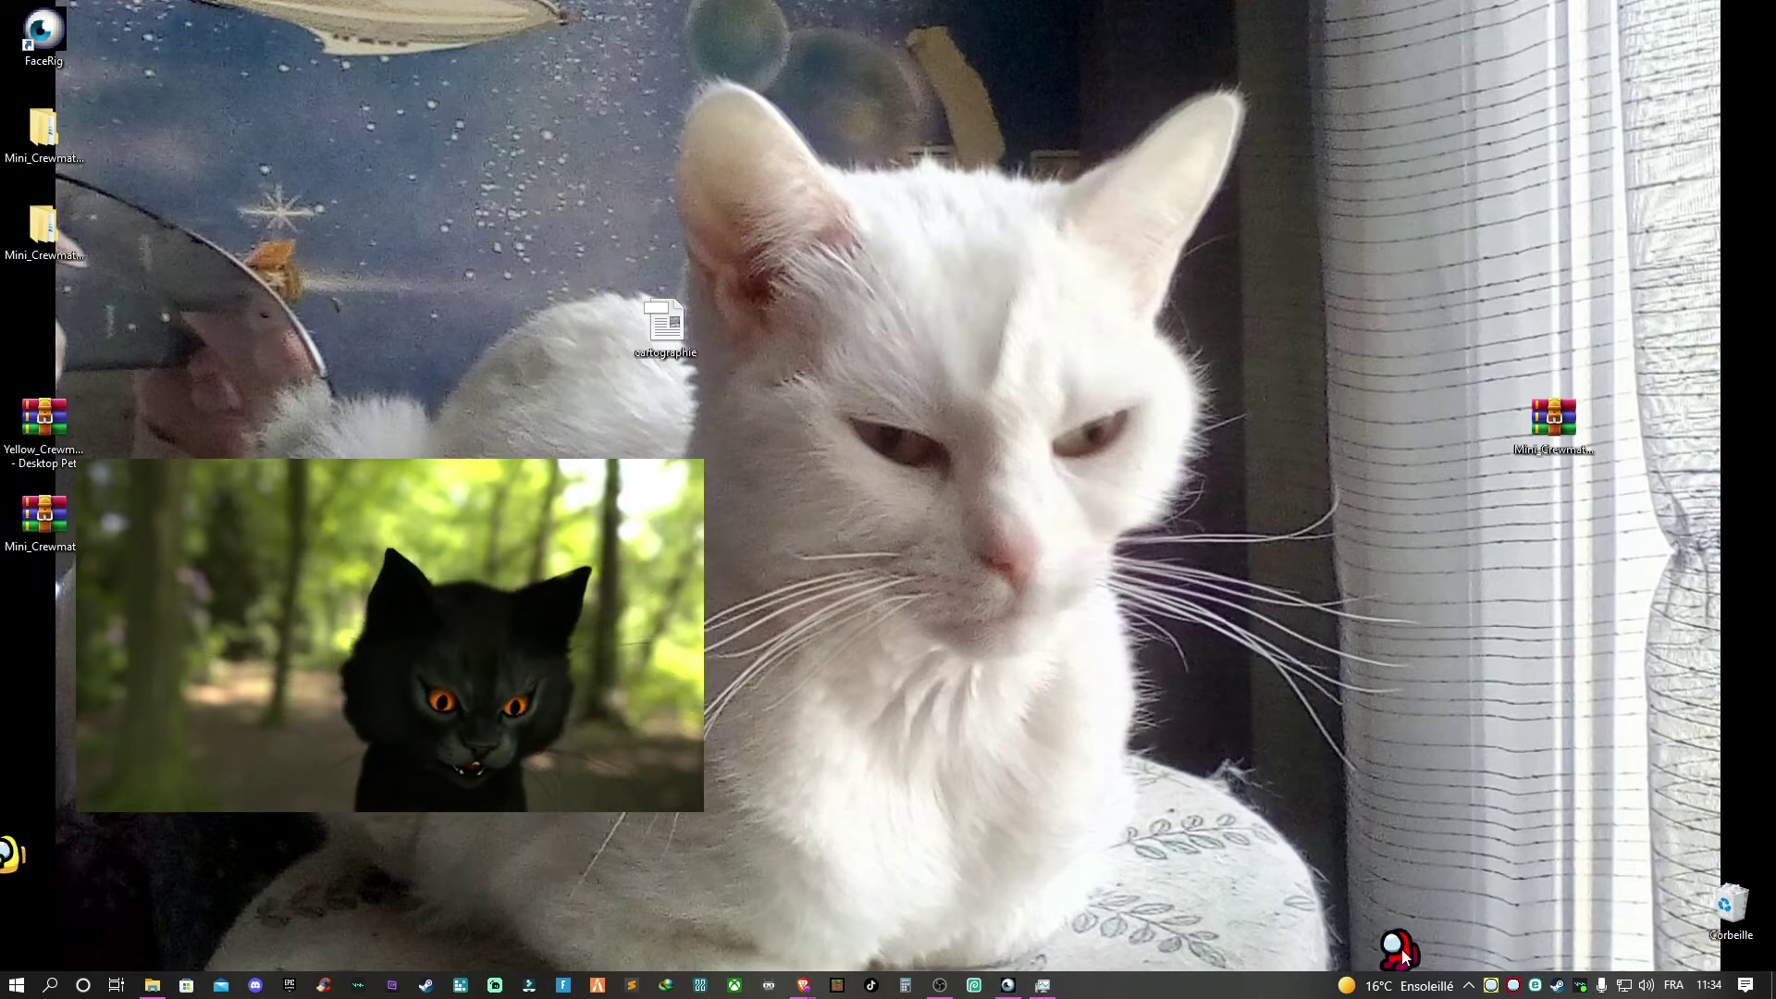
Empty the Recycle Bin permanently and dismiss the CCleaner junk files notification
{"action": "right_click", "coordinate": [1711, 888]}
{"action": "left_click", "coordinate": [1573, 737]}
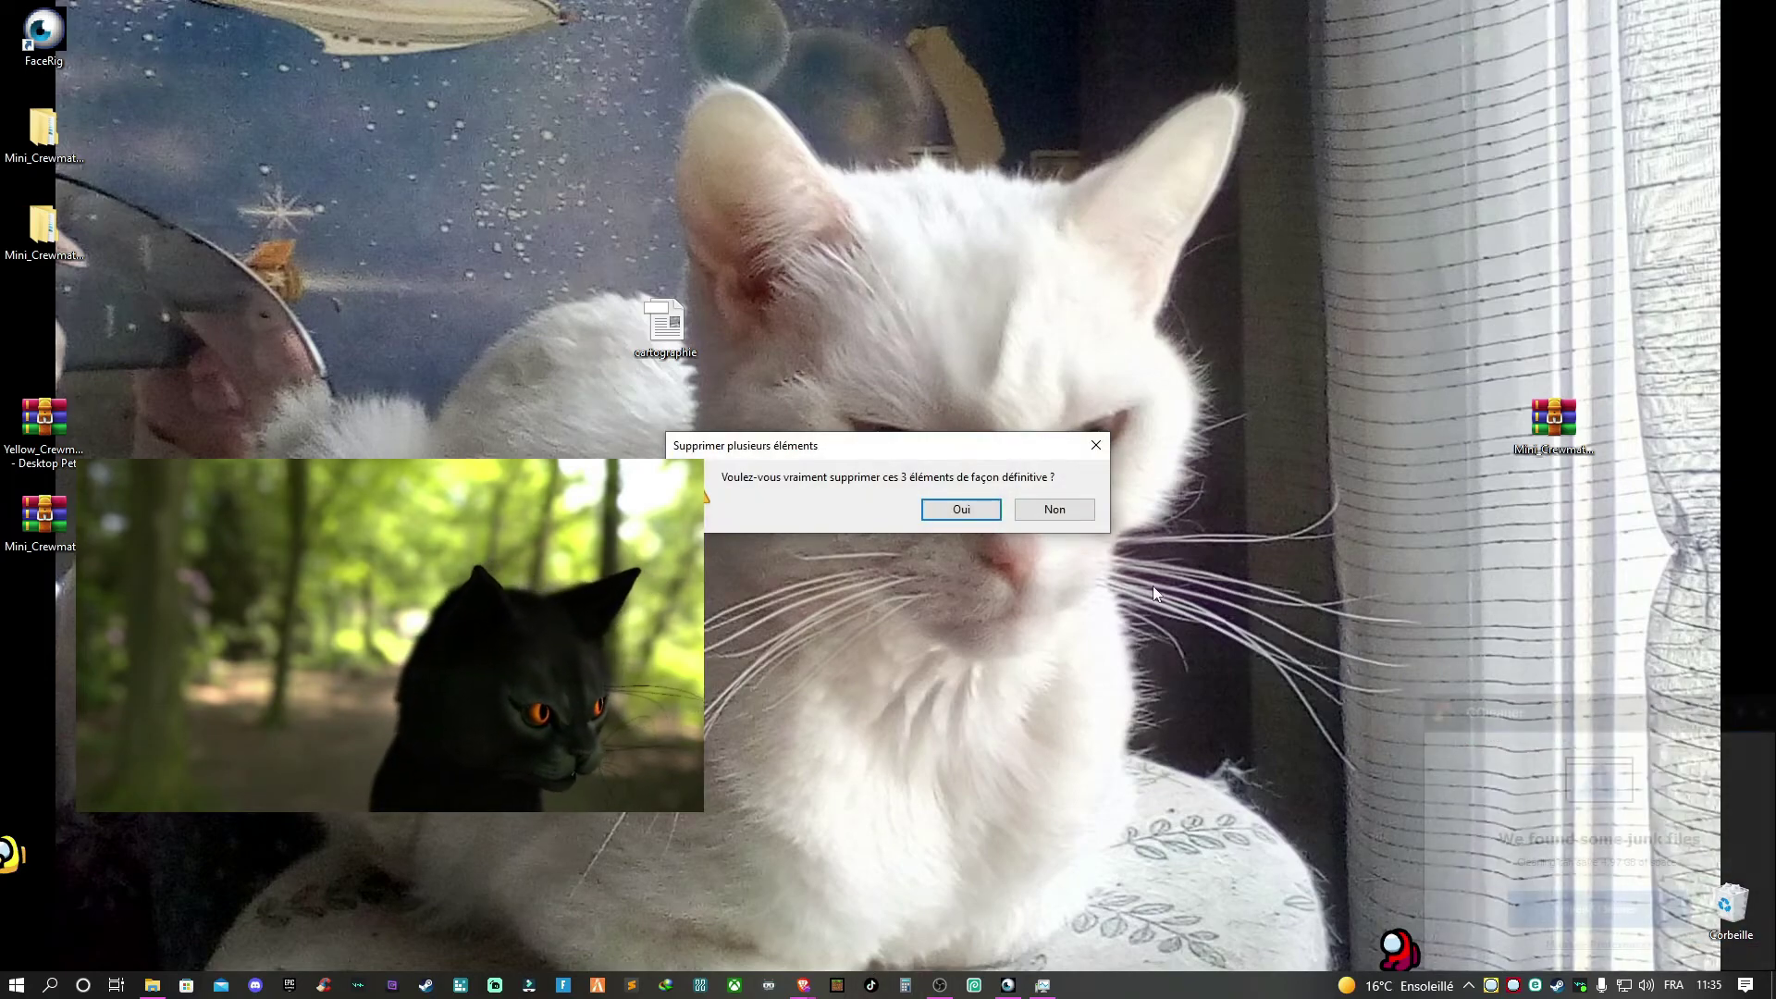
{"action": "left_click", "coordinate": [978, 506]}
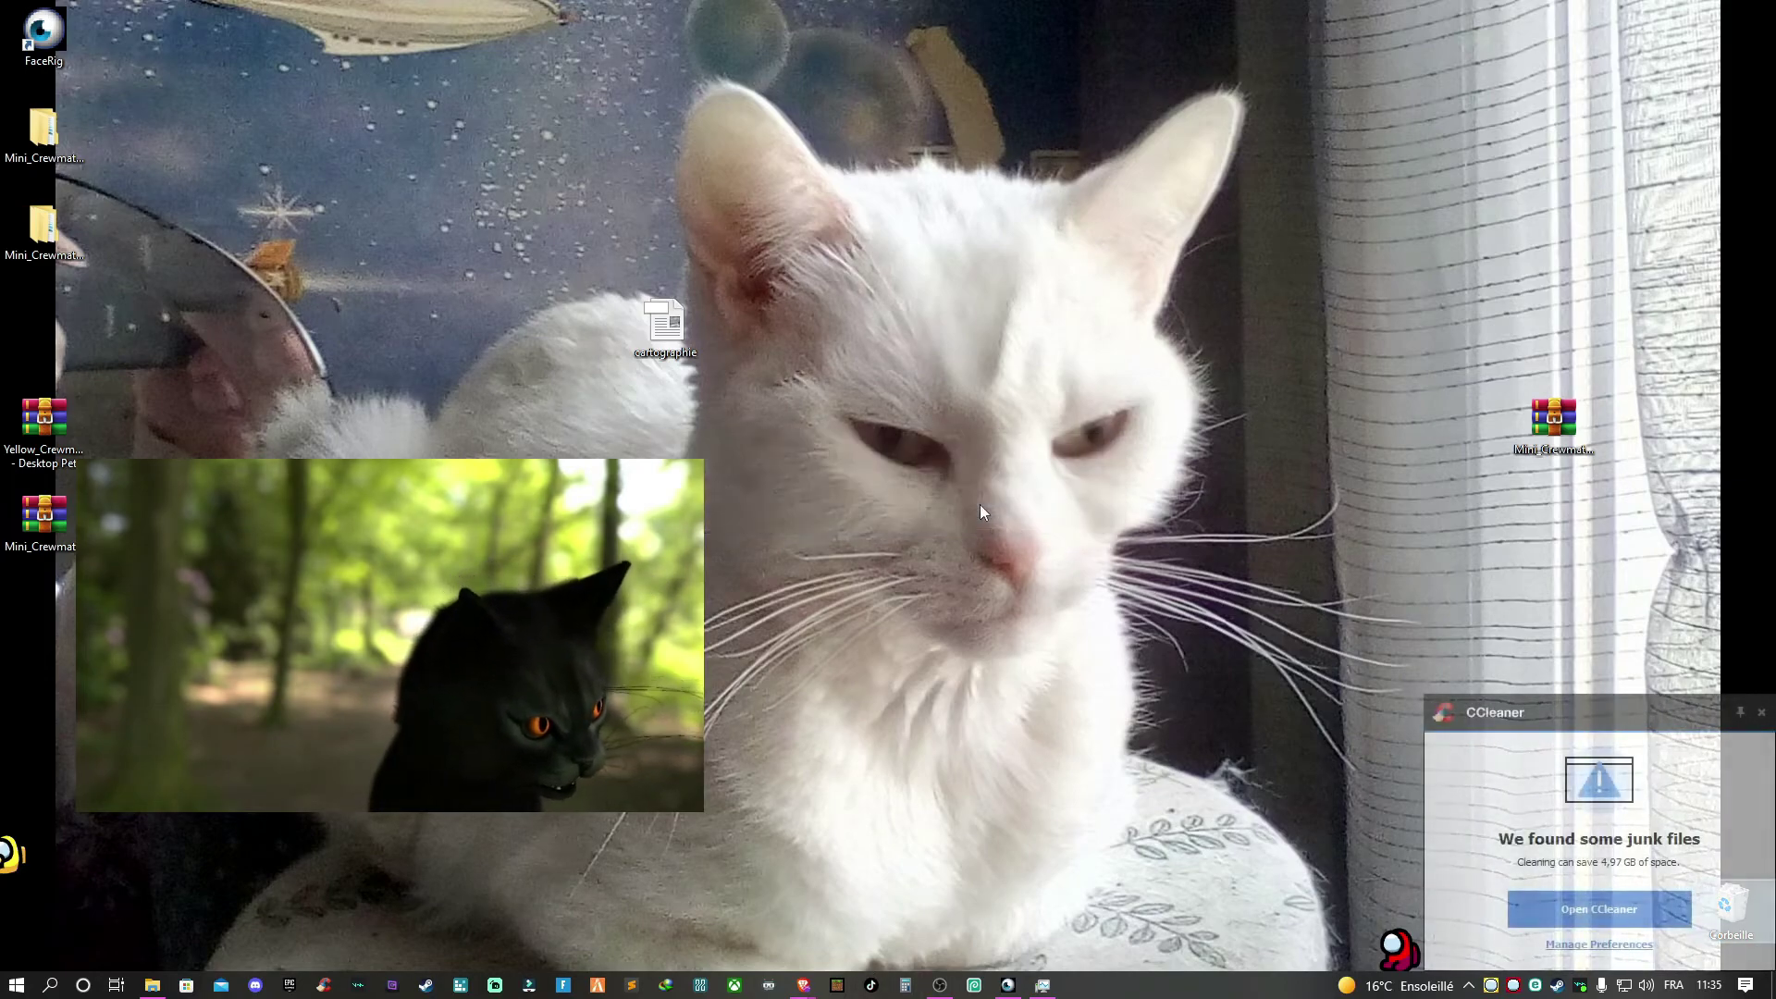
{"action": "left_click", "coordinate": [1762, 712]}
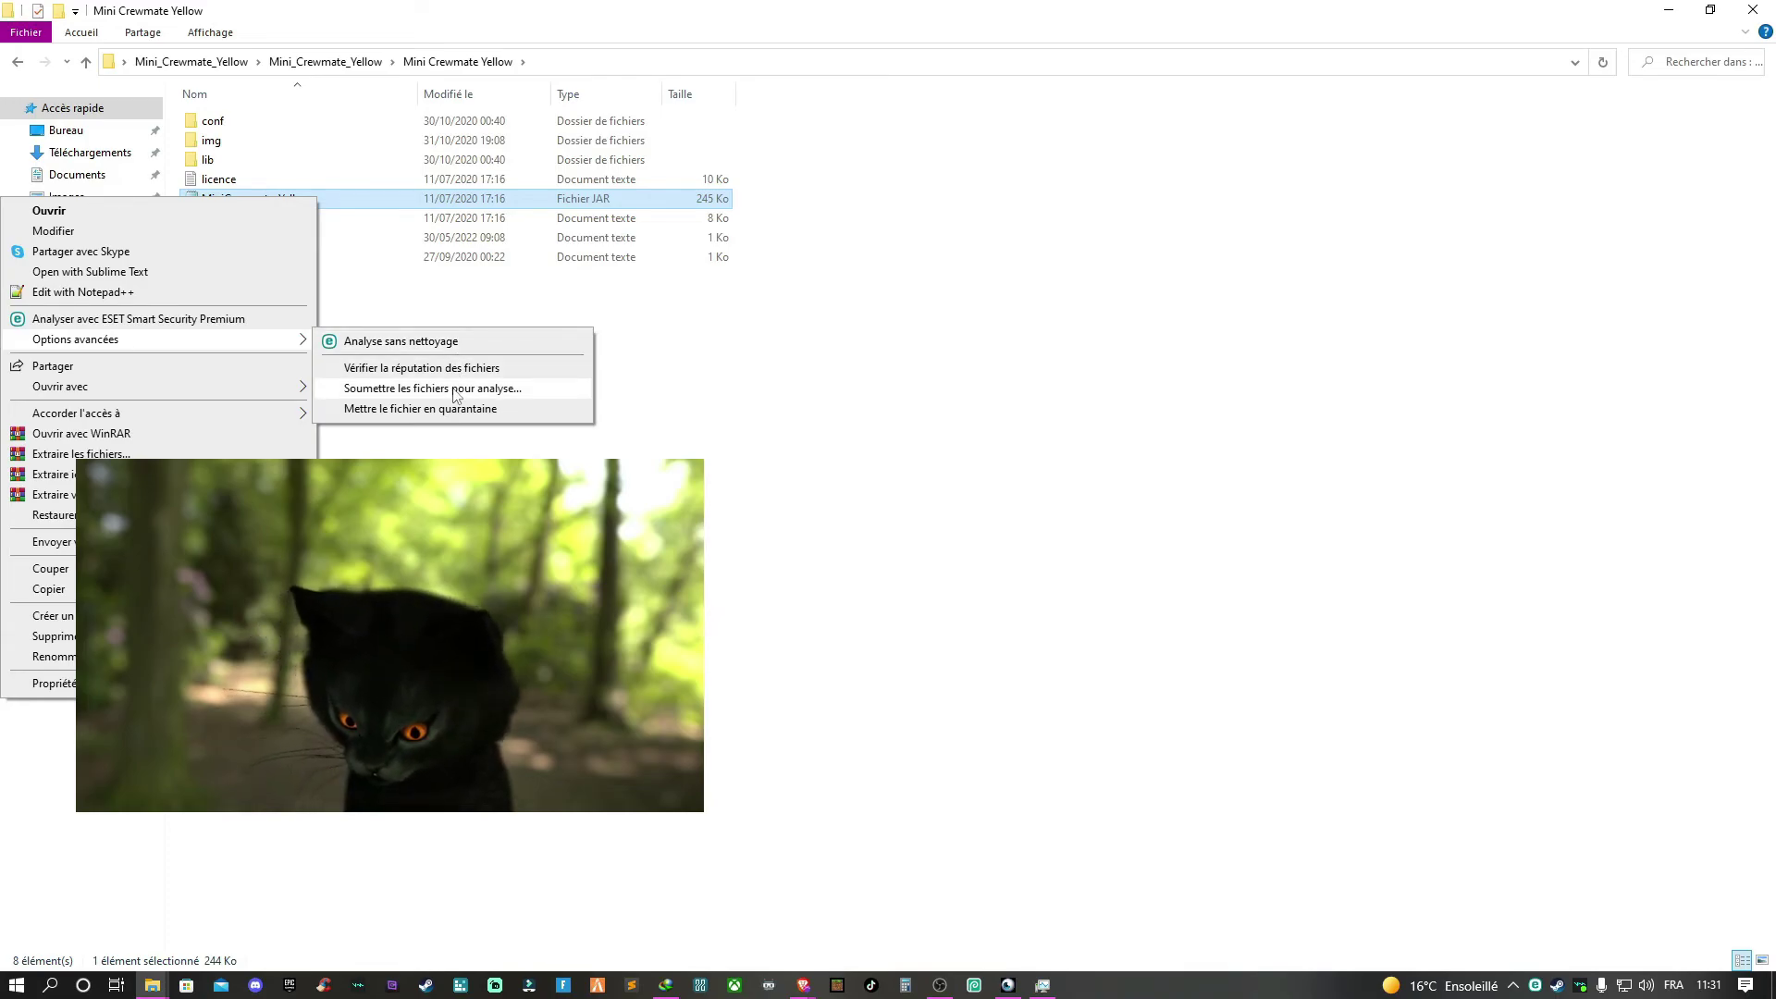
In MiniCrewmate_Yellow's file properties, set .jar files to open with Java(TM) Platform SE binary, and run the file
{"action": "mouse_move", "coordinate": [145, 419]}
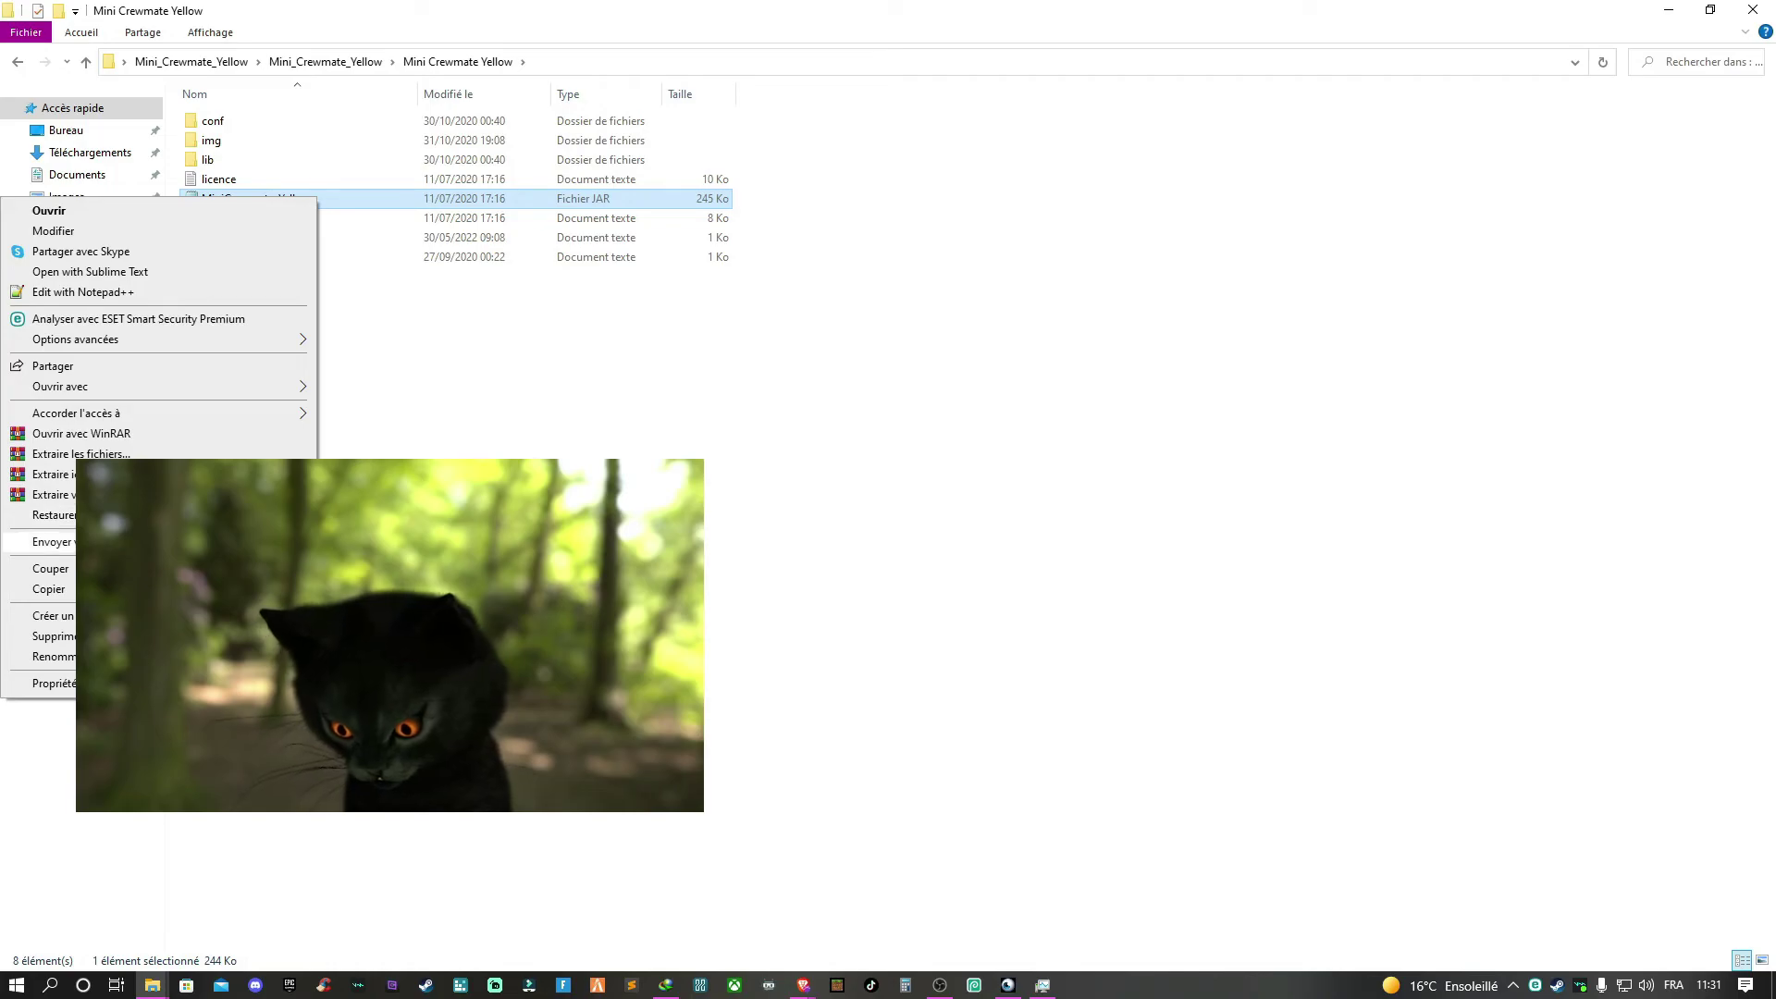
{"action": "left_click", "coordinate": [51, 683]}
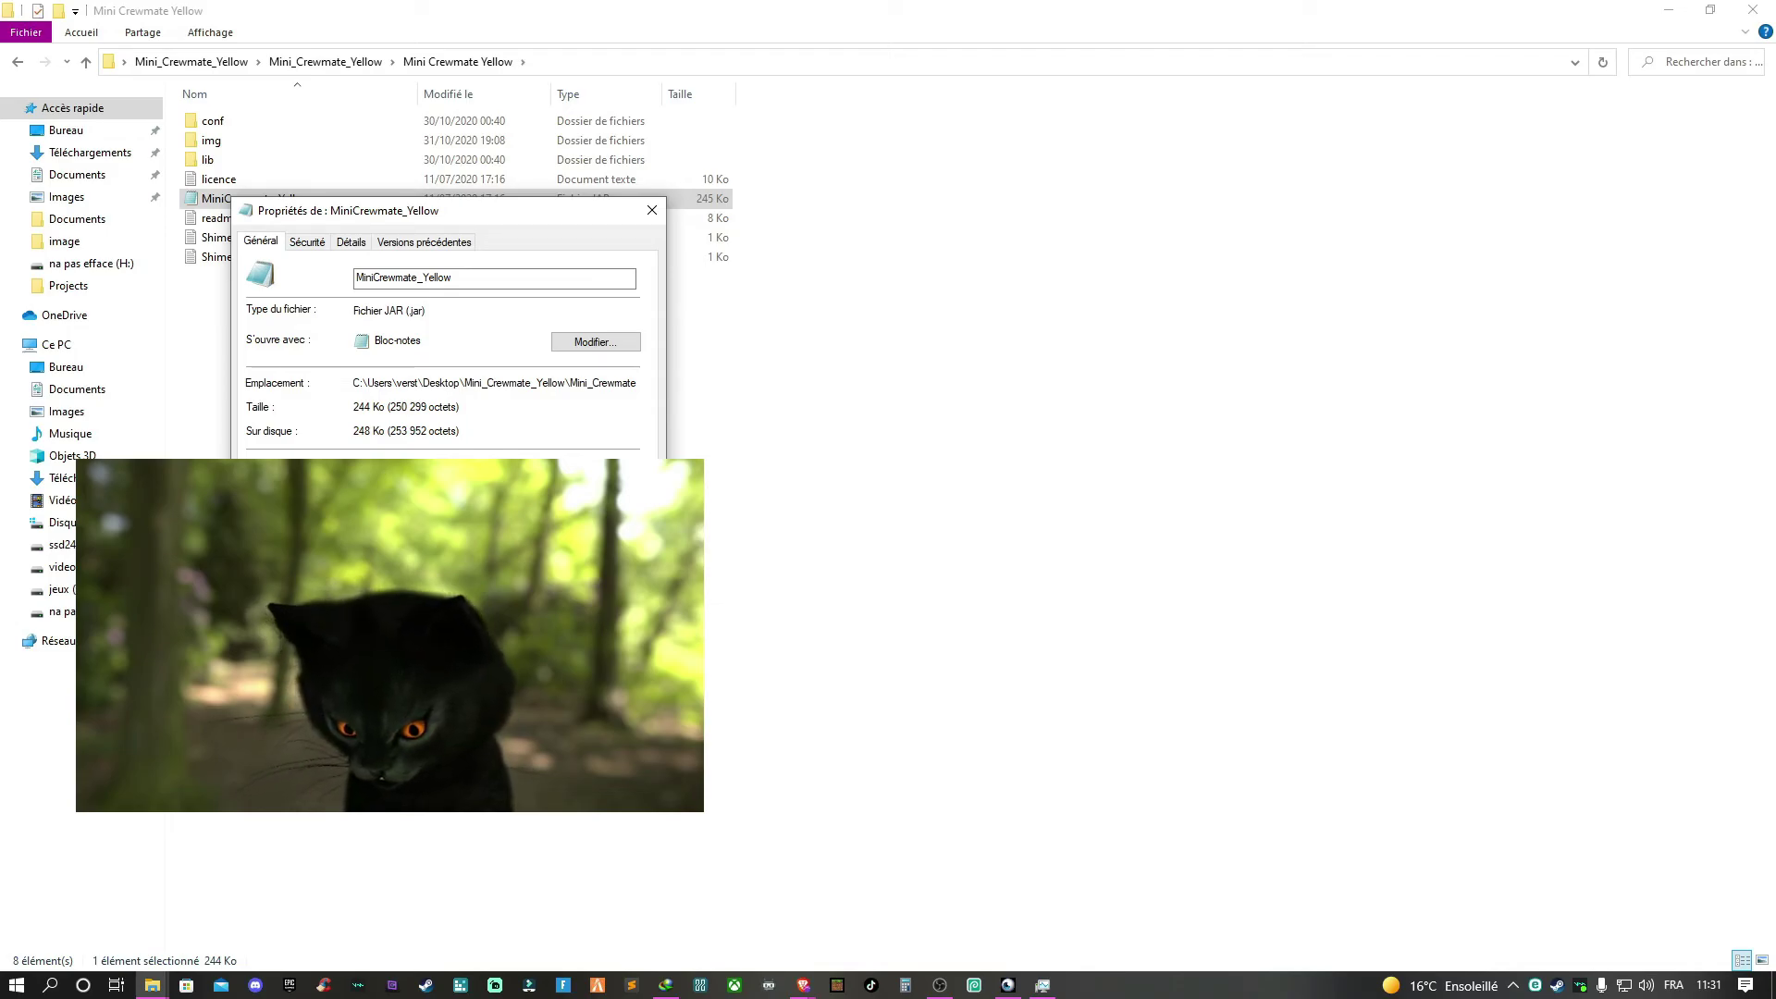
{"action": "right_click", "coordinate": [318, 196]}
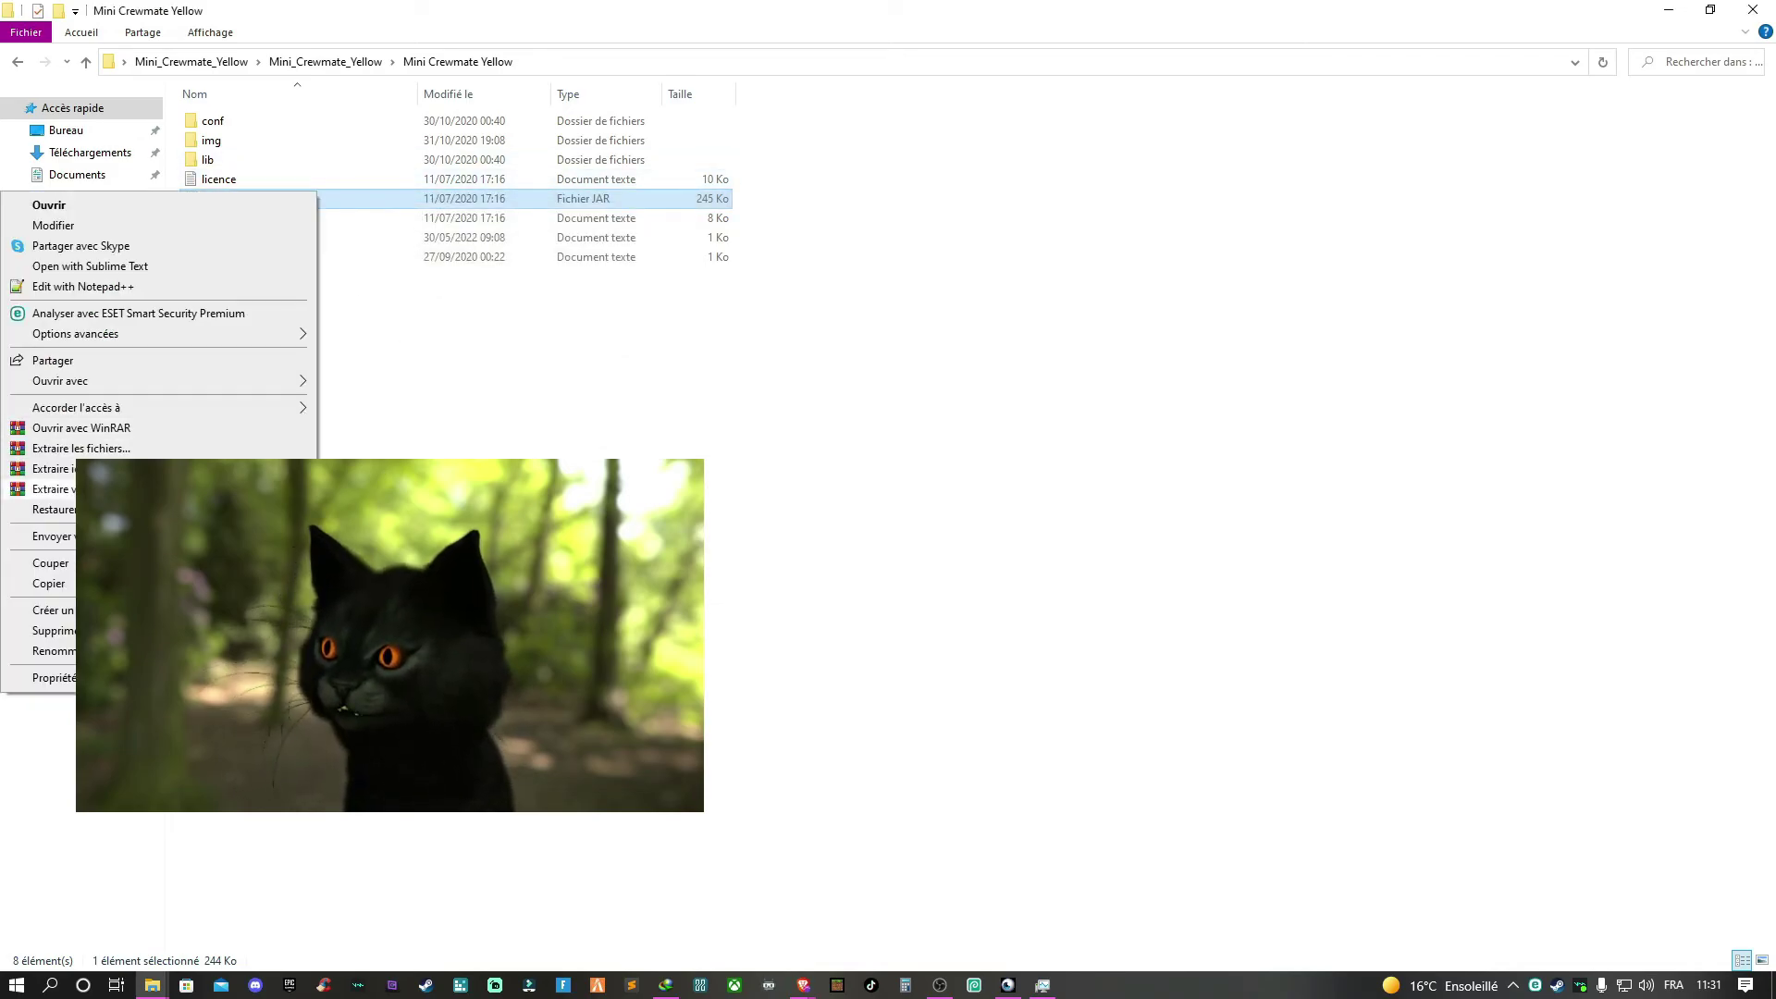
{"action": "left_click", "coordinate": [47, 679]}
{"action": "left_click", "coordinate": [601, 336]}
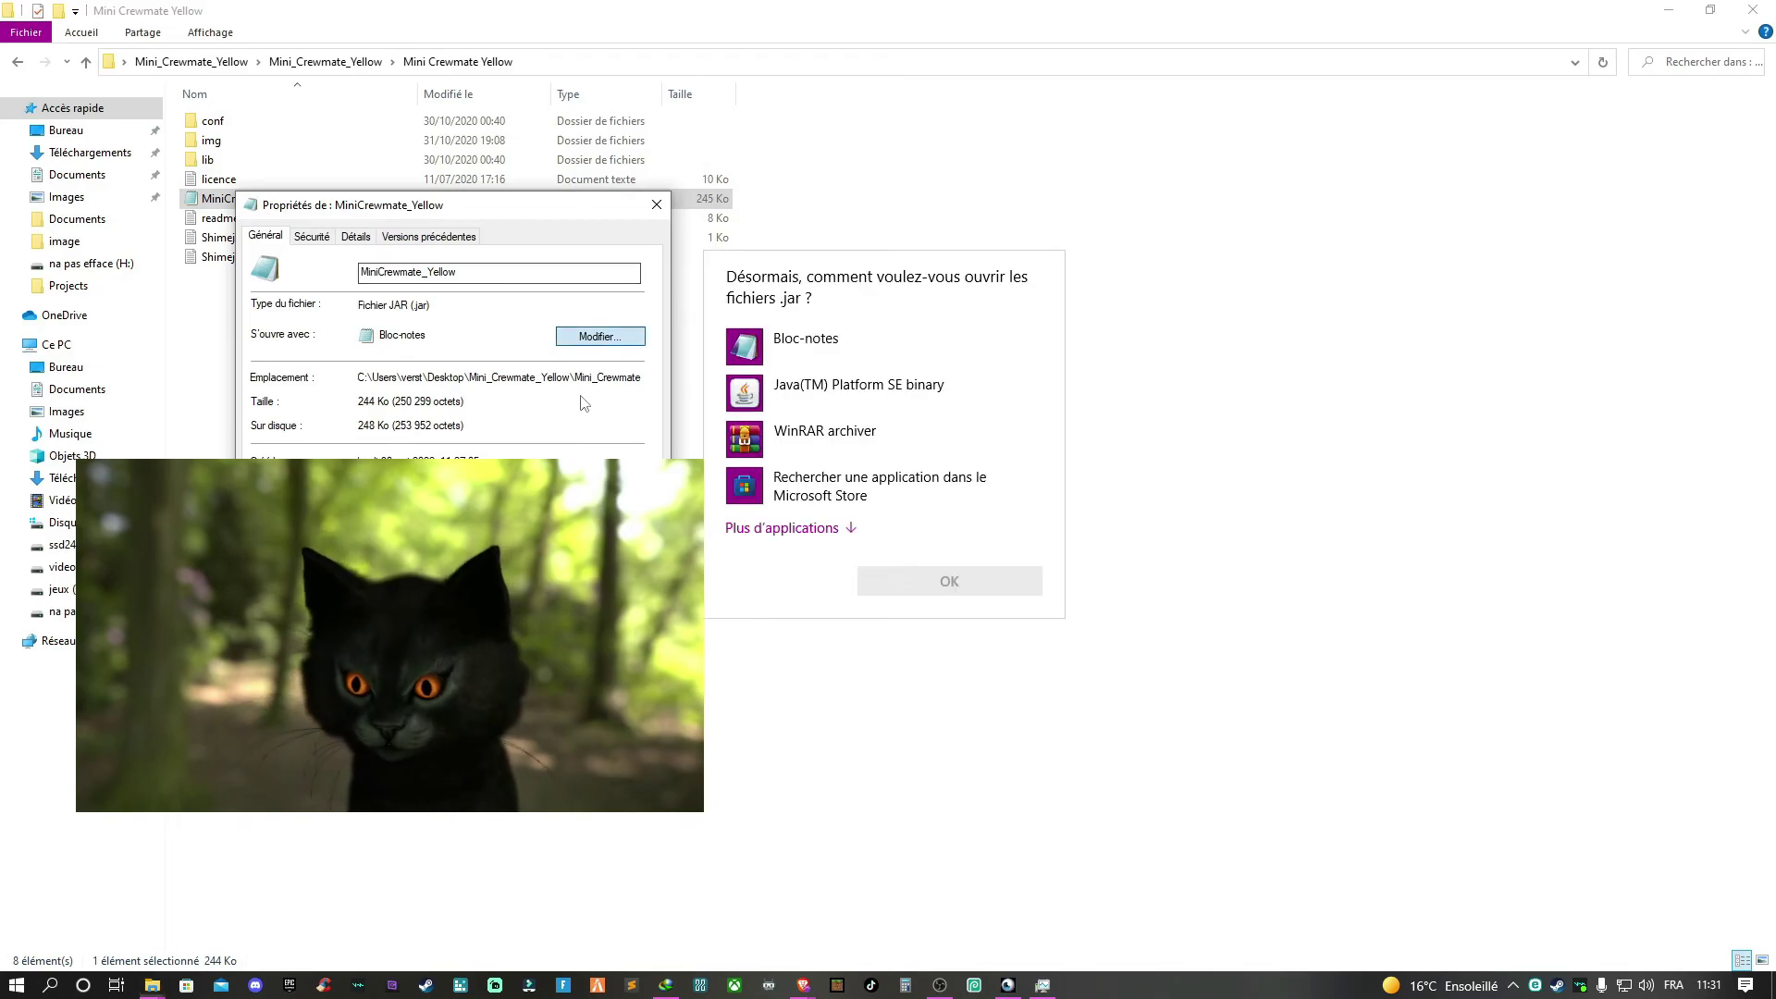
{"action": "left_click", "coordinate": [849, 383]}
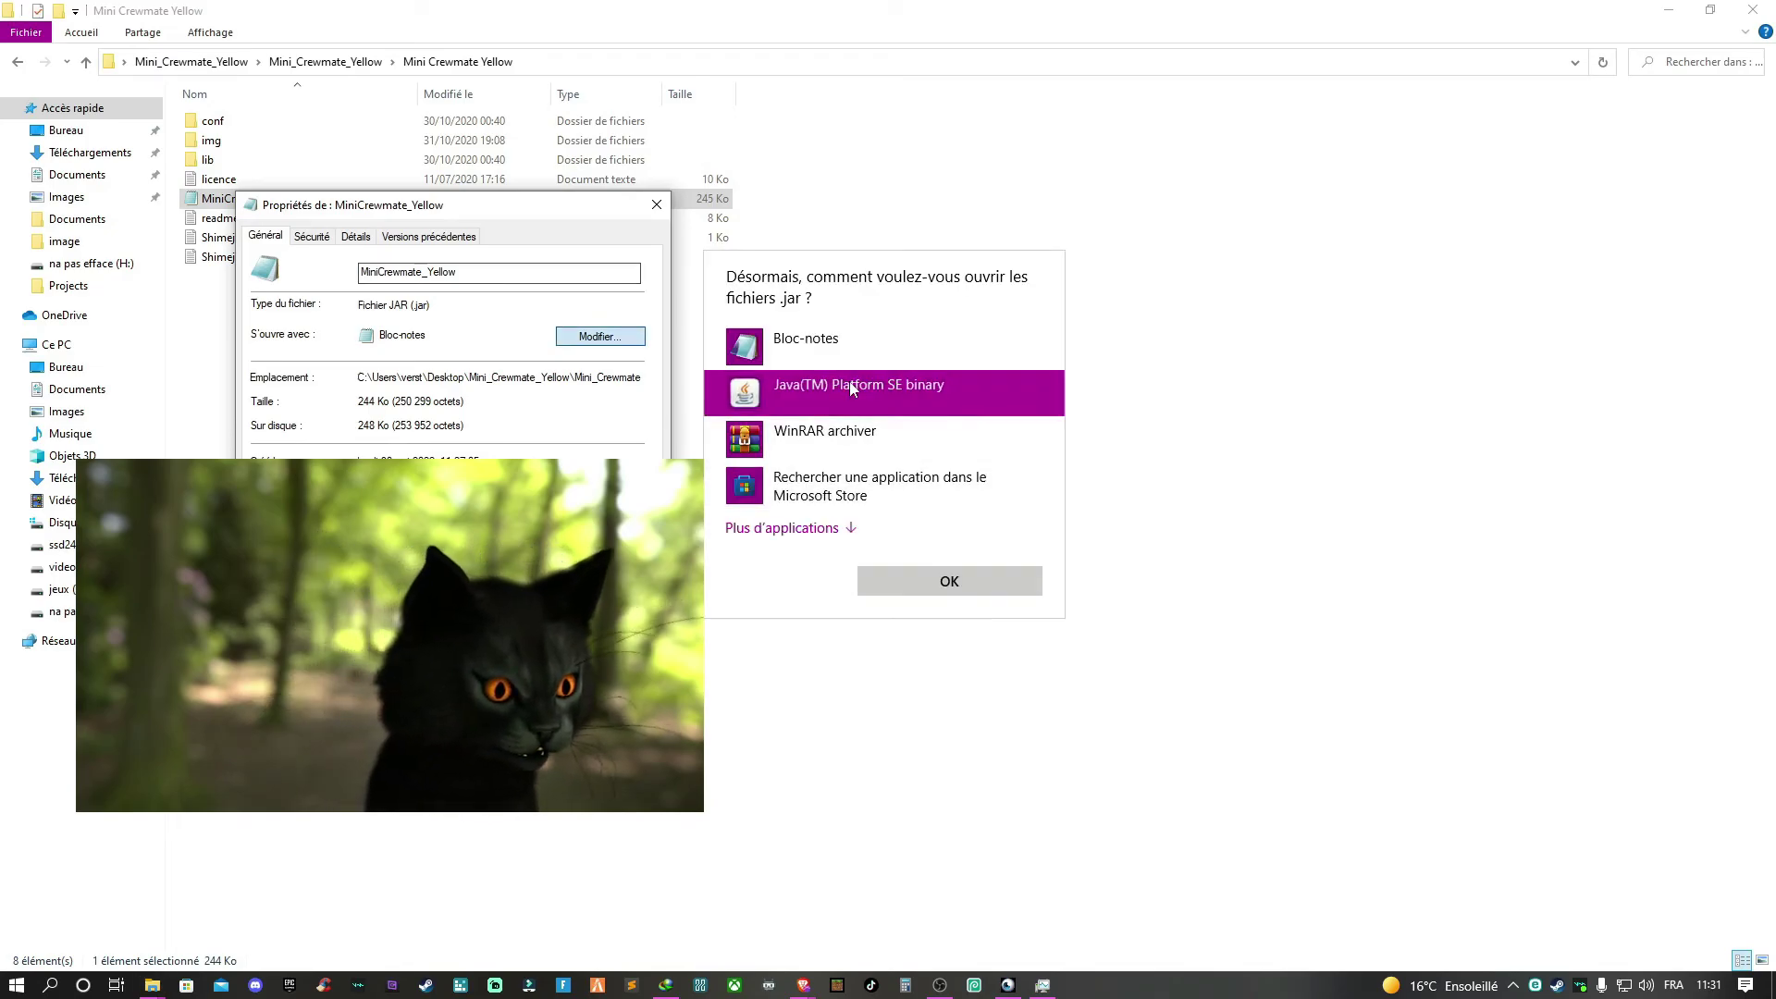
{"action": "left_click", "coordinate": [934, 583]}
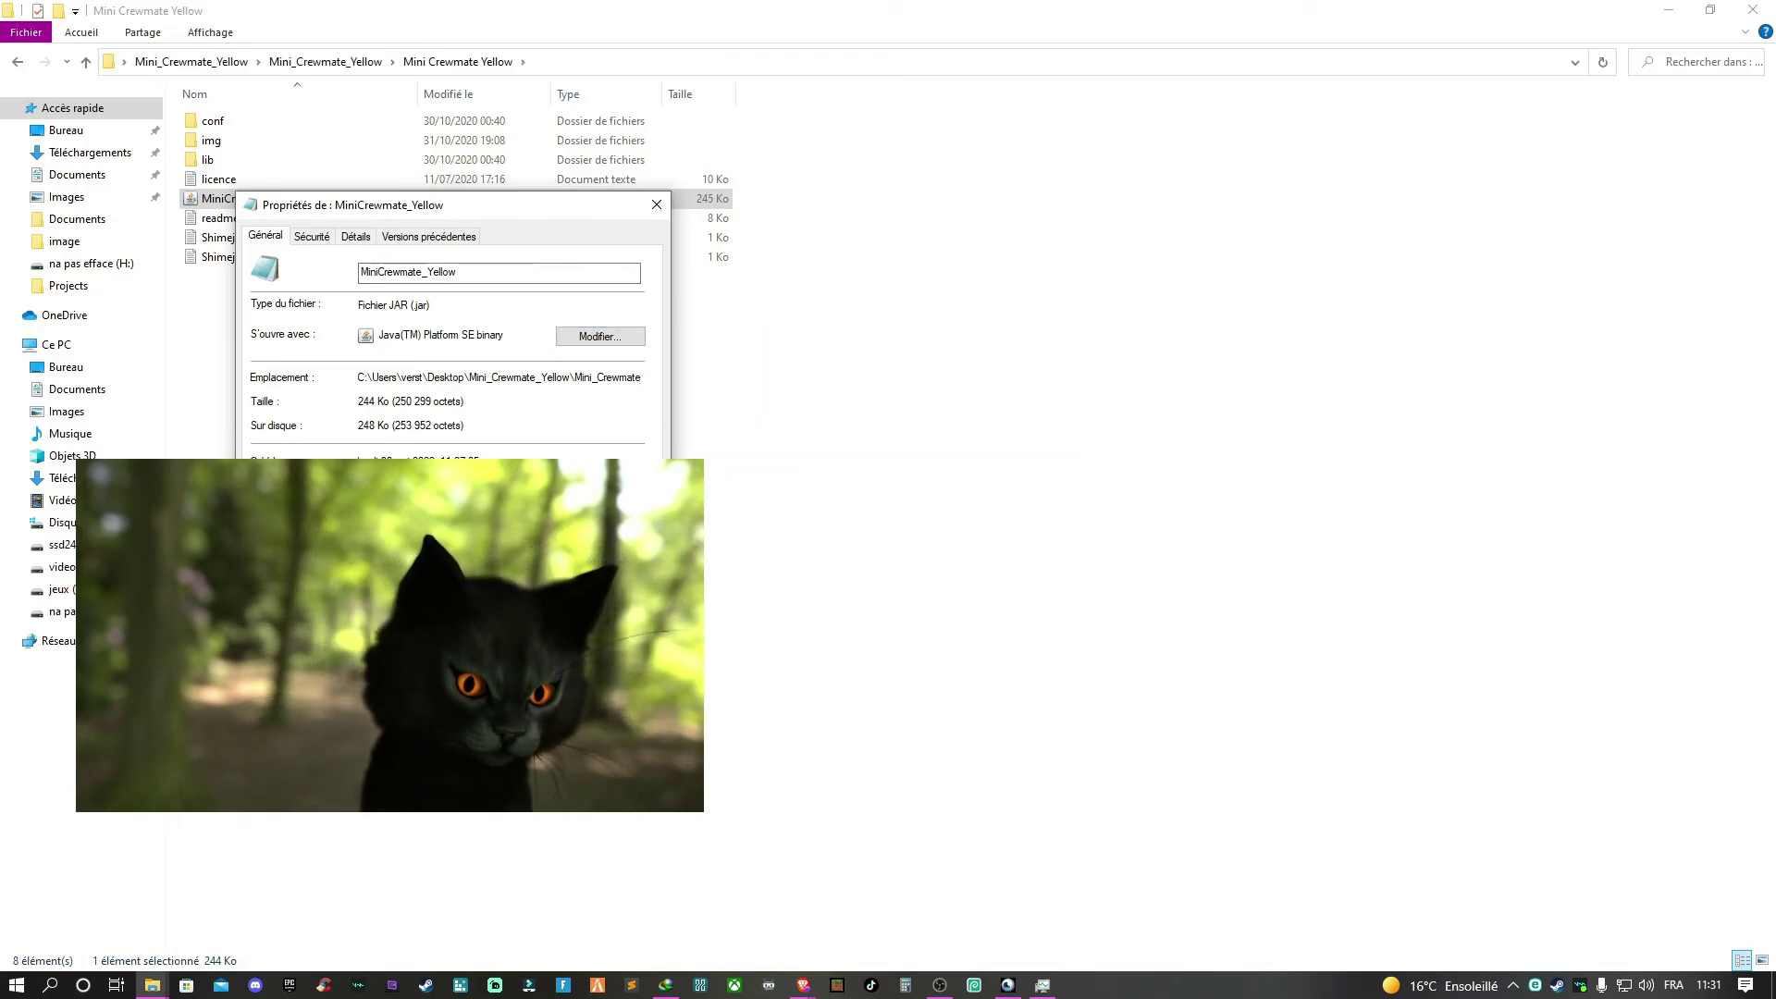
{"action": "left_click", "coordinate": [447, 655]}
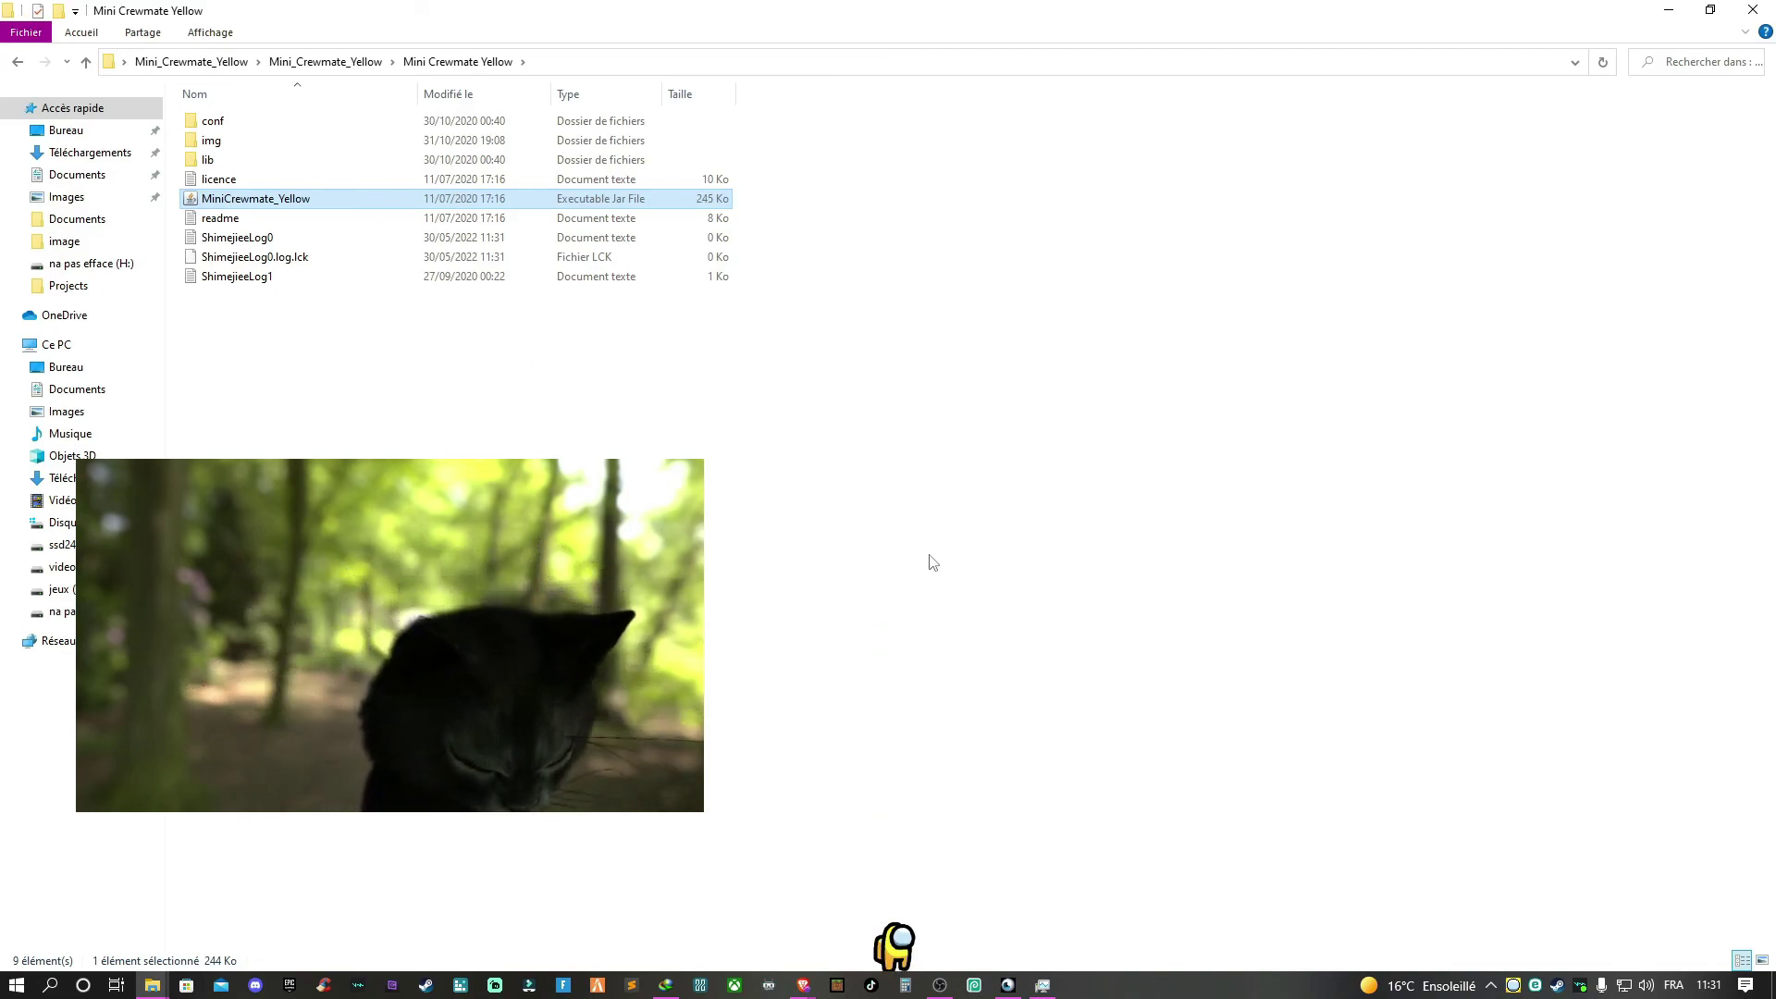
Open the Mini Crewmate Yellow subfolder inside the extracted Mini_Crewmate_Yellow folder
{"action": "left_click", "coordinate": [866, 685]}
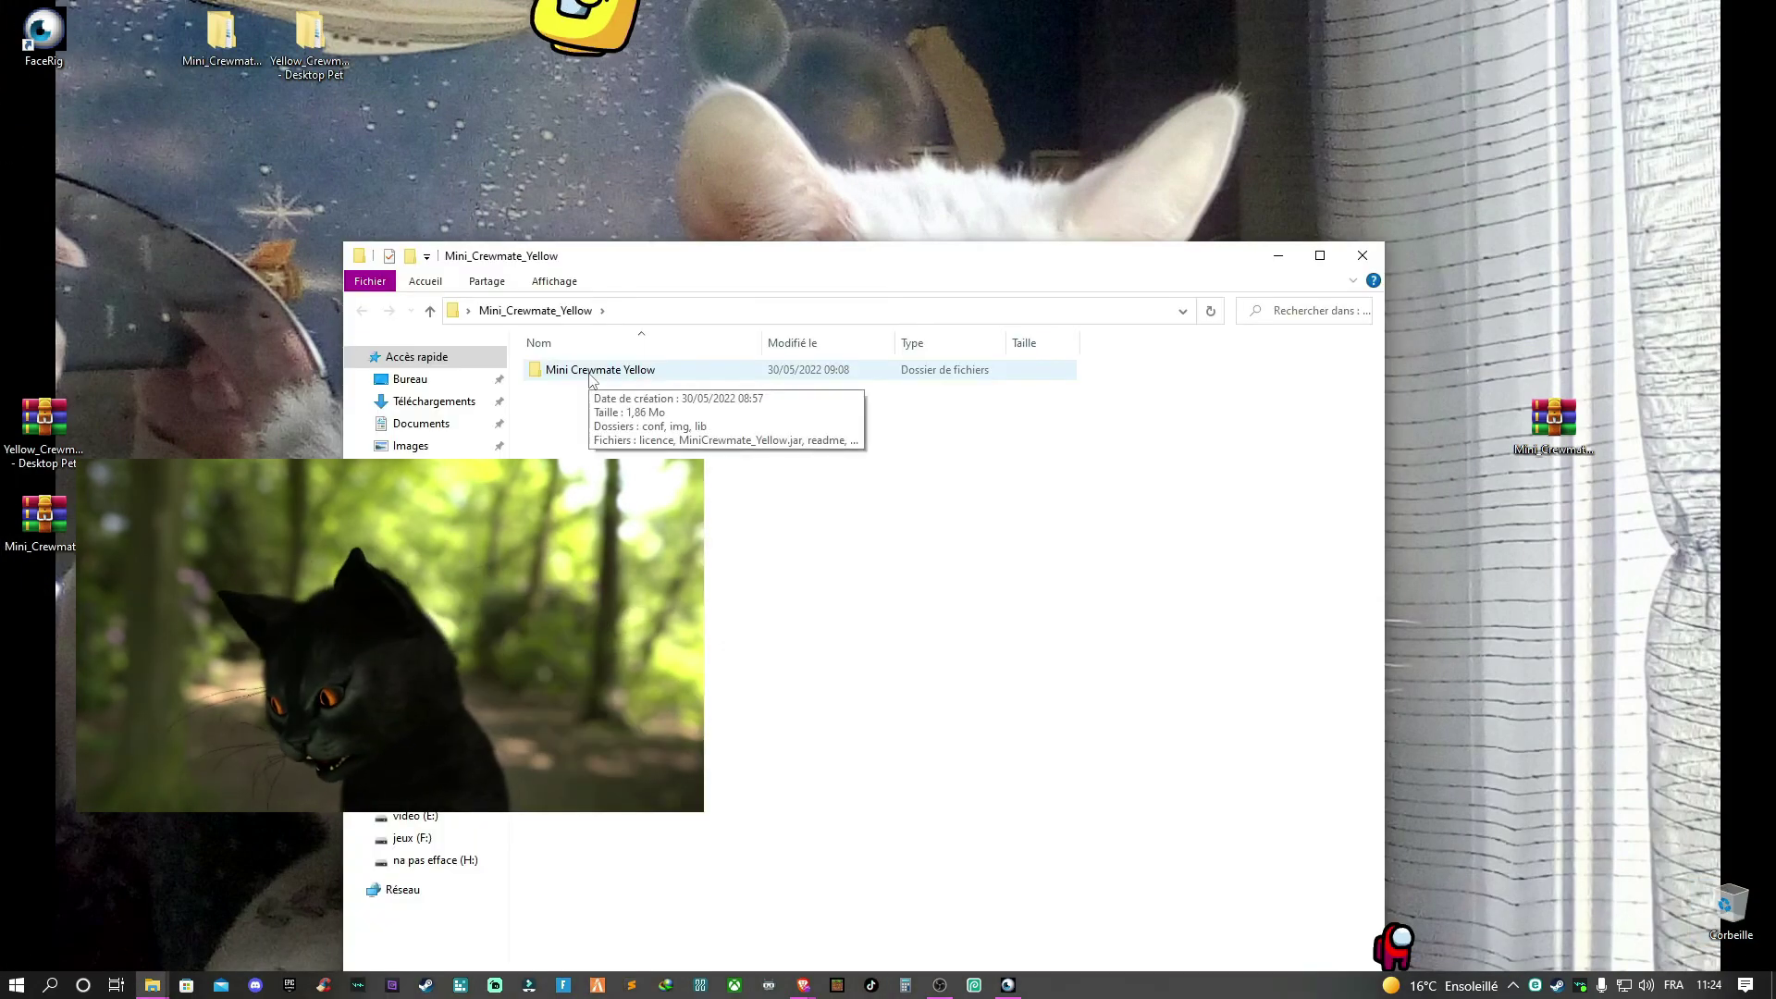
{"action": "left_click", "coordinate": [590, 375]}
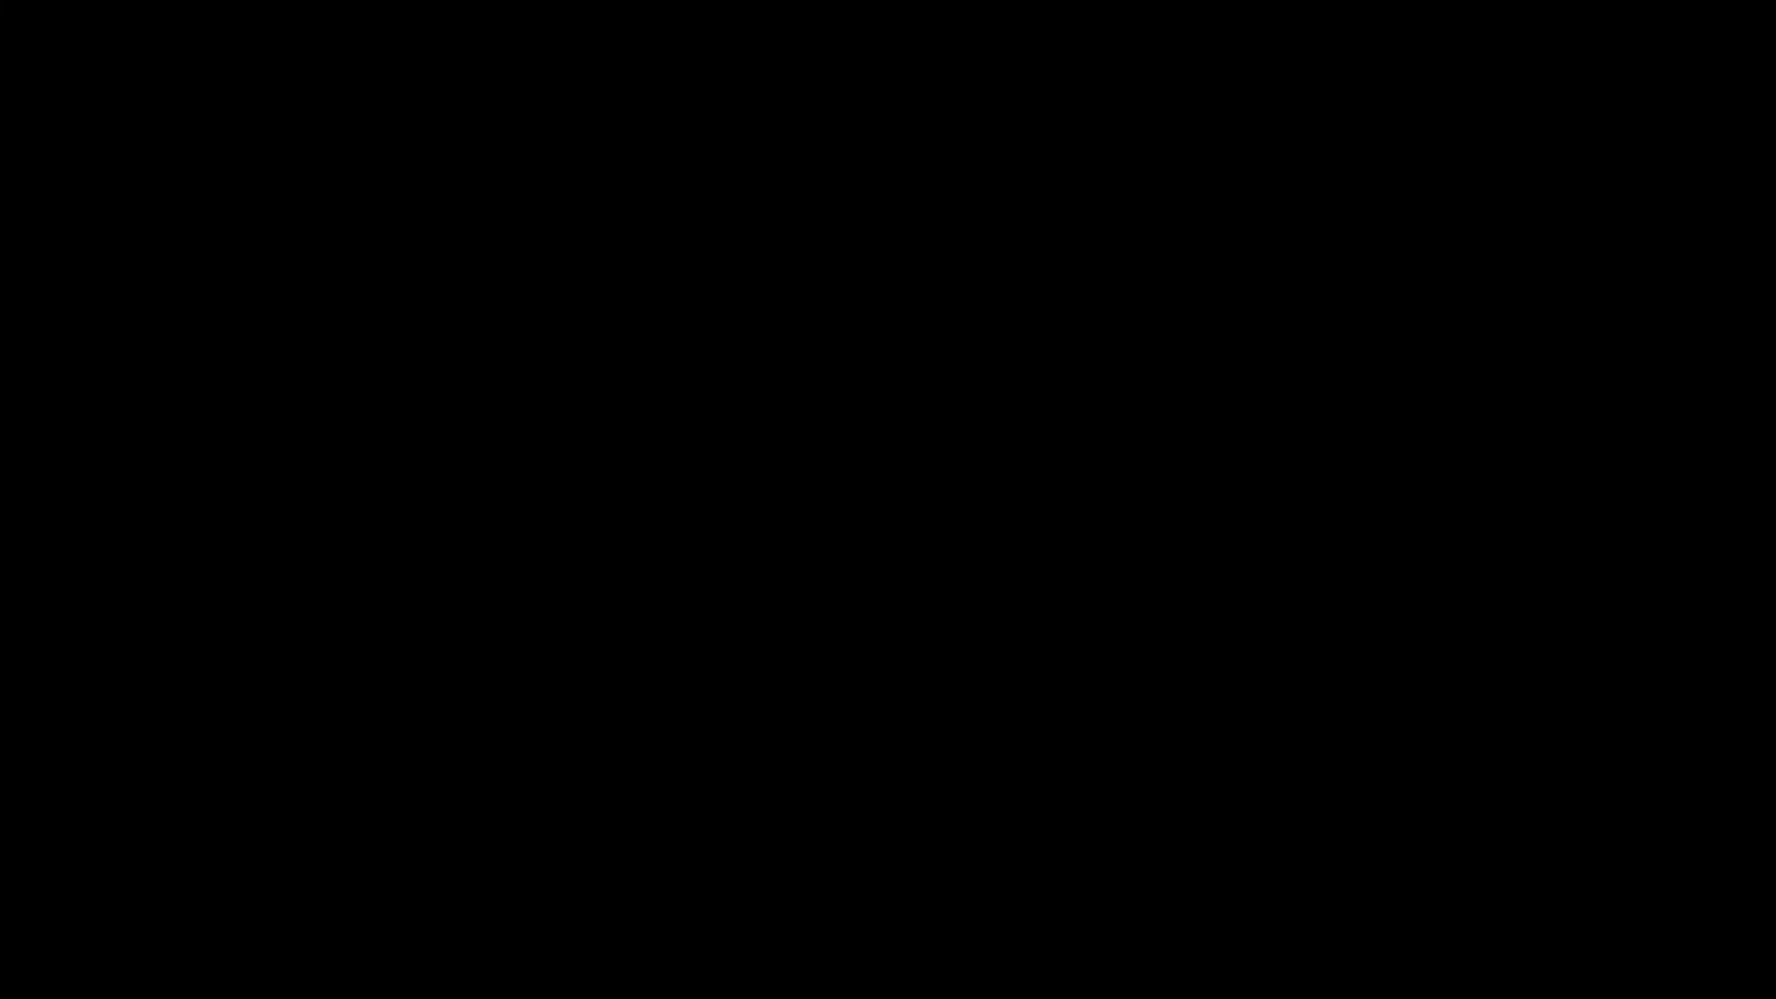